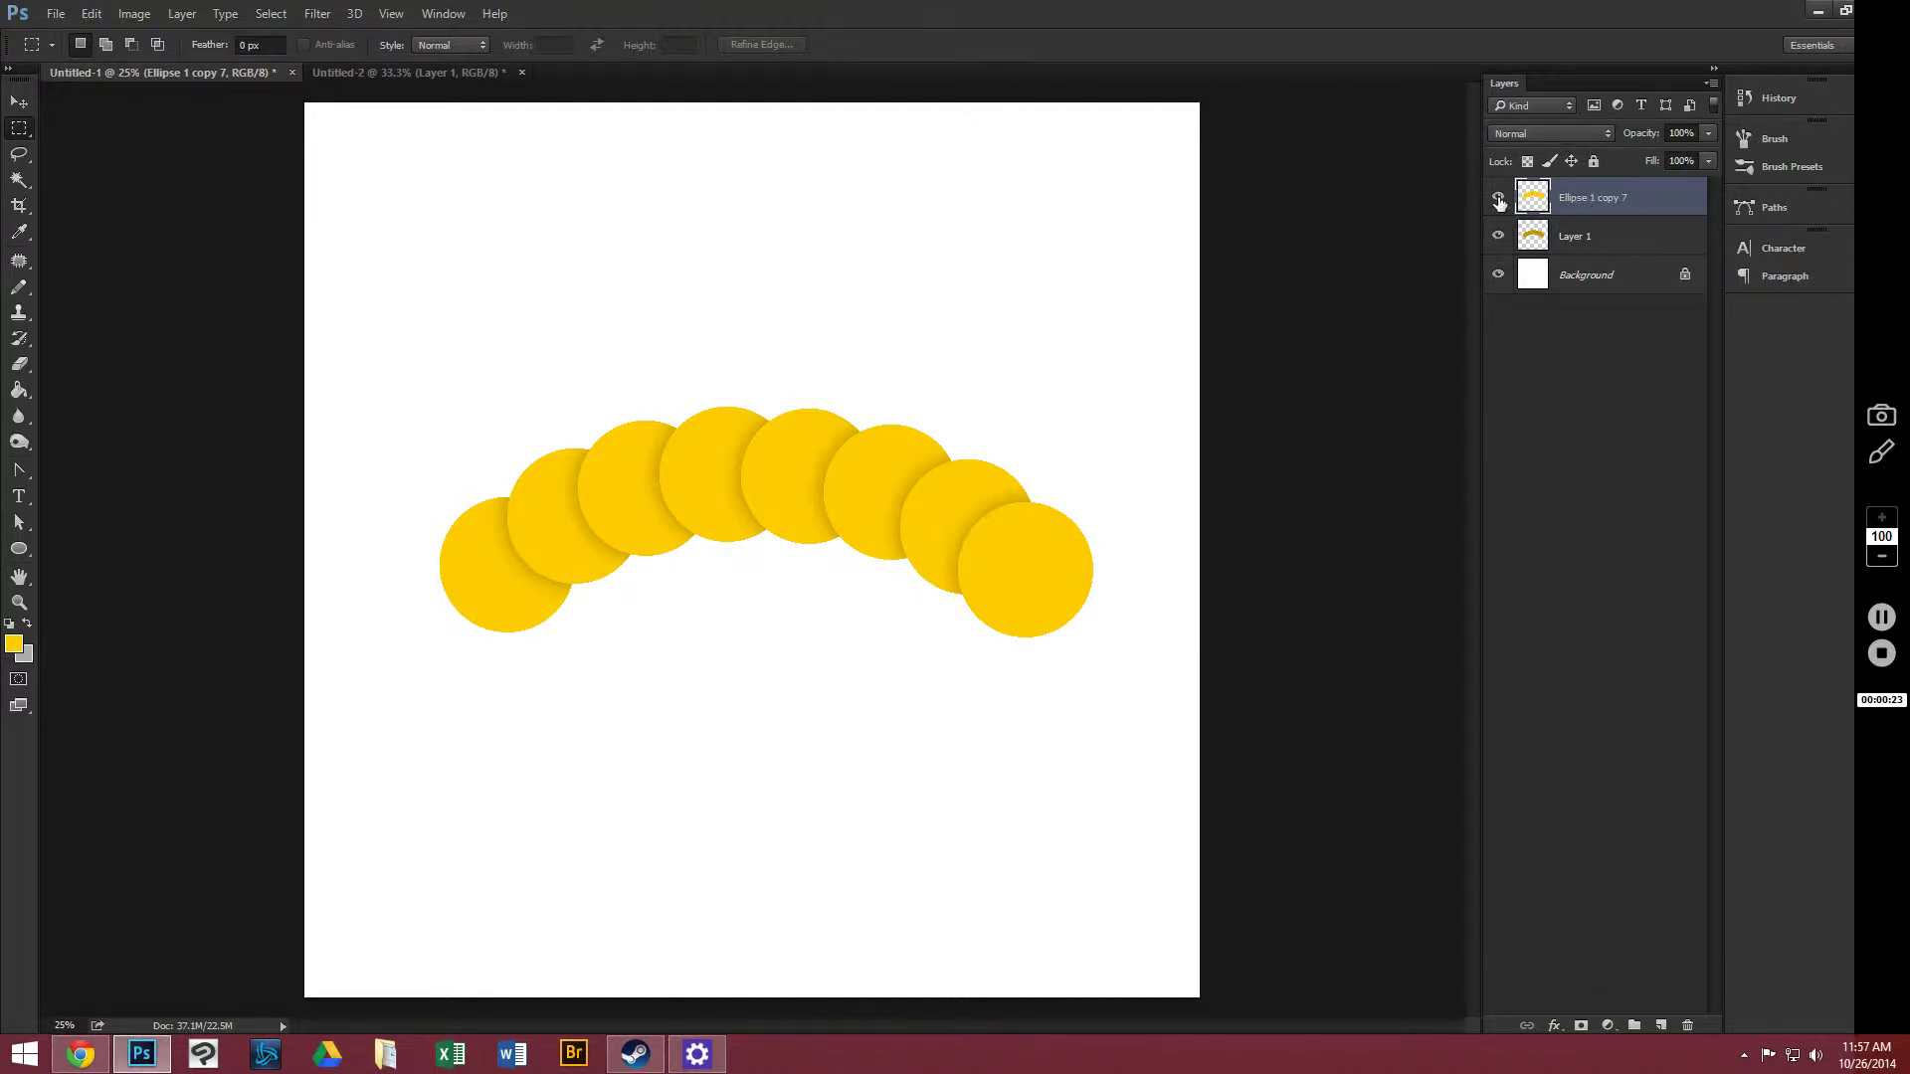
Step: Toggle layer visibility in Untitled-1 to inspect Layer 1, then make Ellipse 1 copy 7 active
{"action": "left_click", "coordinate": [1499, 199]}
{"action": "left_click", "coordinate": [1499, 199]}
{"action": "left_click", "coordinate": [1547, 241]}
{"action": "left_click", "coordinate": [1498, 197]}
{"action": "left_click", "coordinate": [1498, 236]}
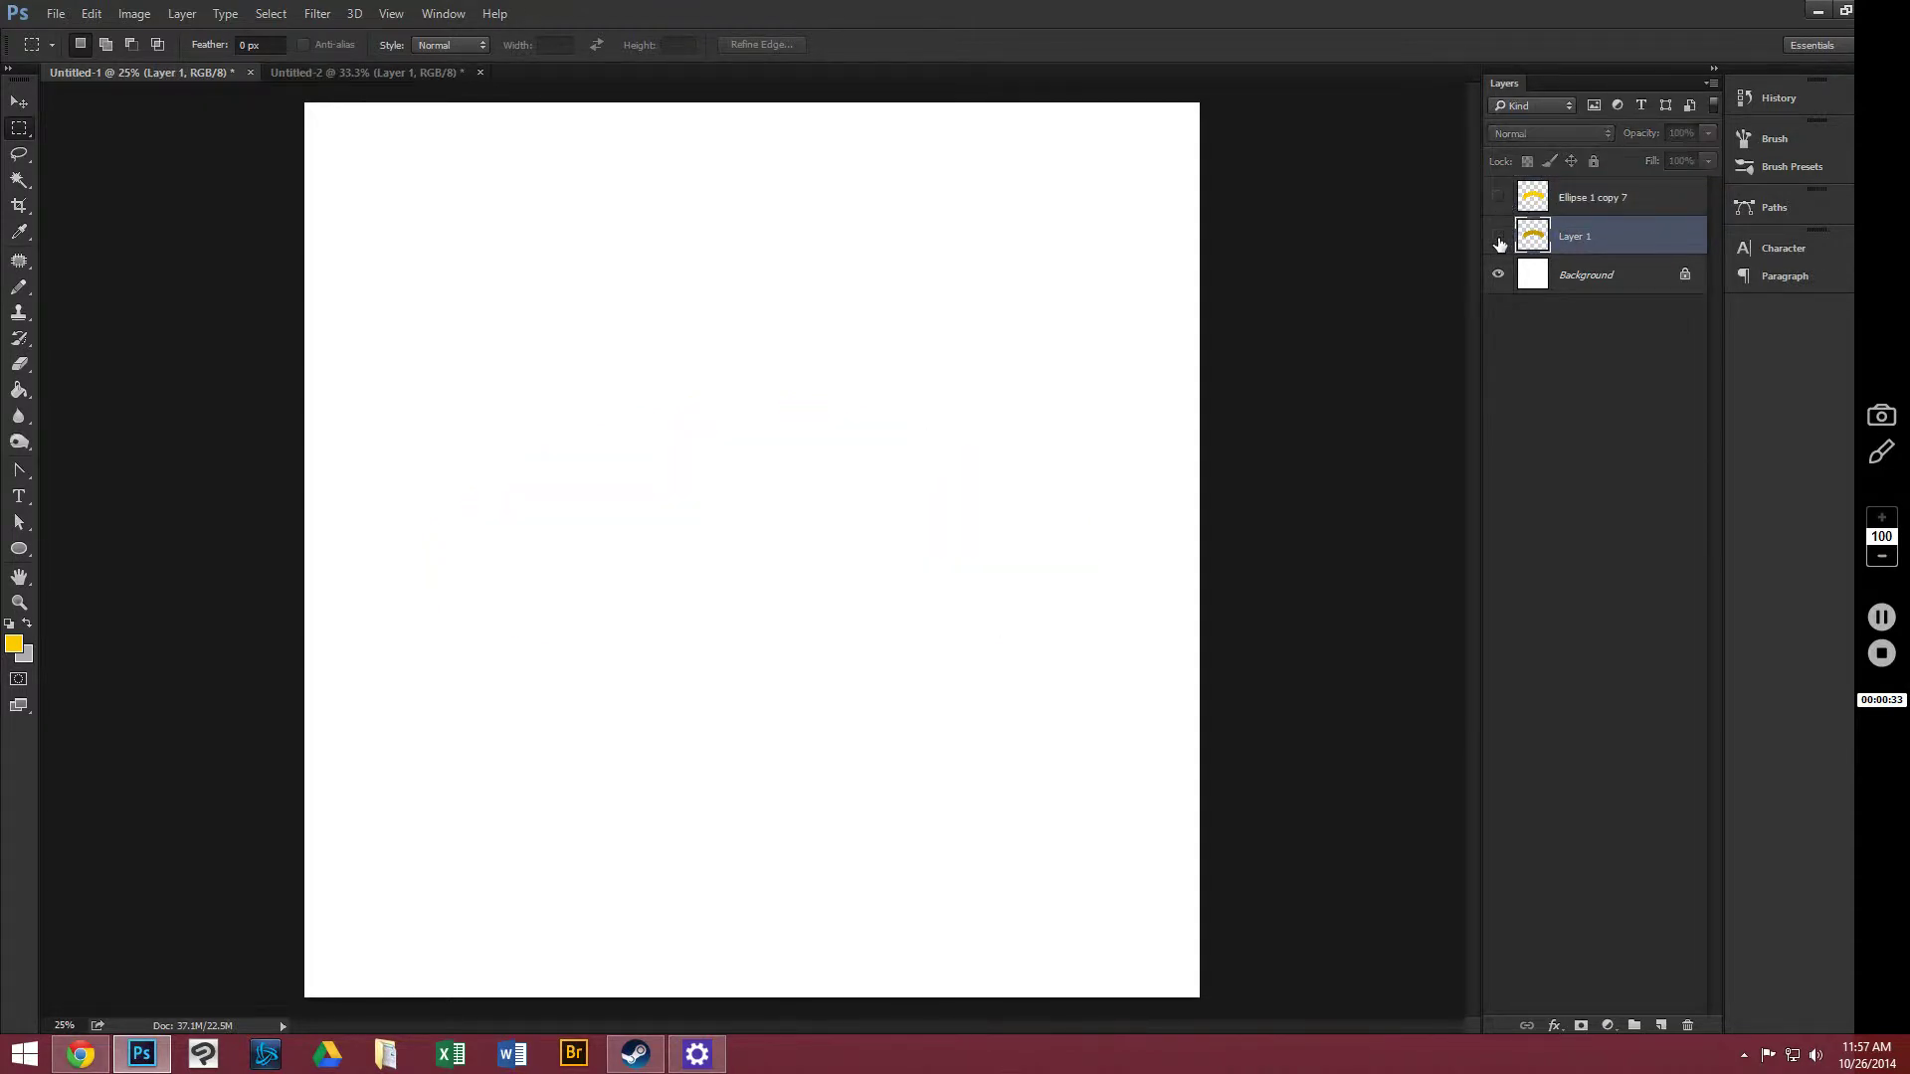
{"action": "left_click", "coordinate": [1498, 236]}
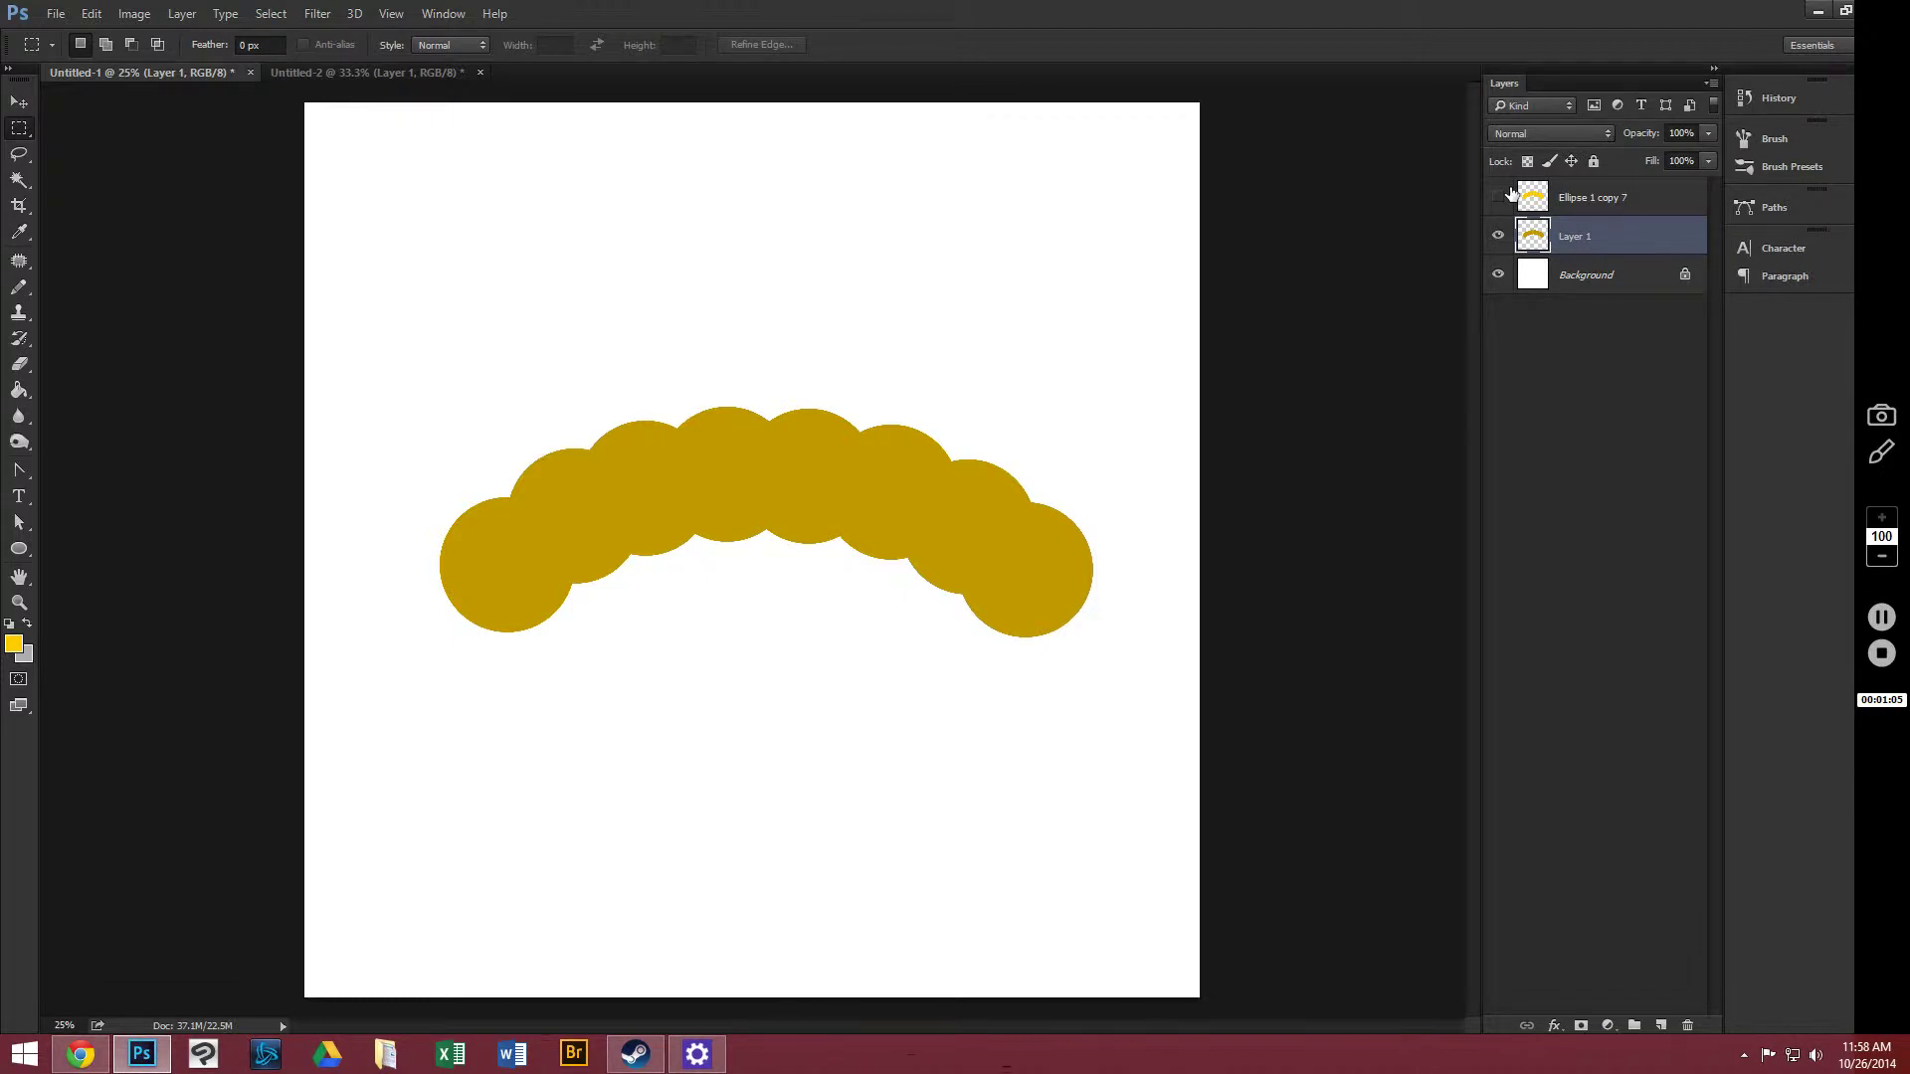
{"action": "left_click", "coordinate": [1498, 197]}
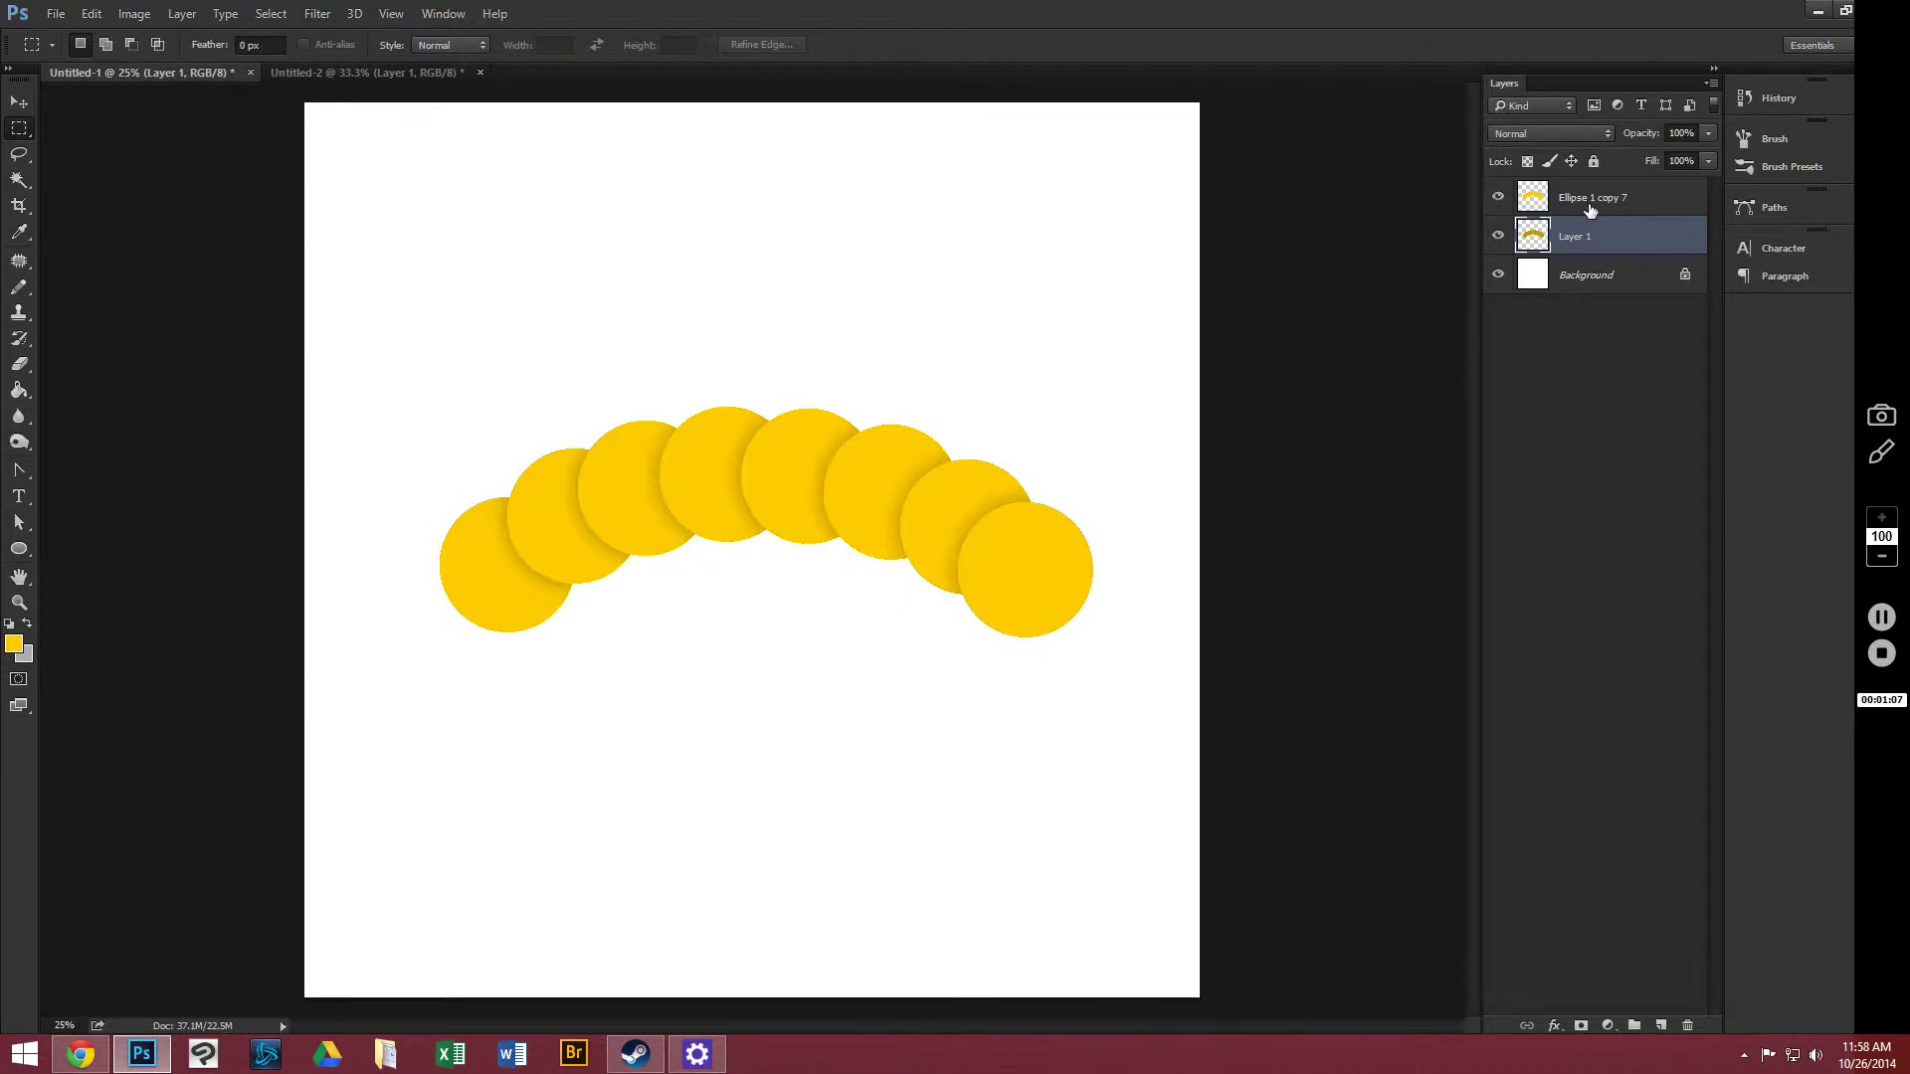
{"action": "left_click", "coordinate": [1664, 199]}
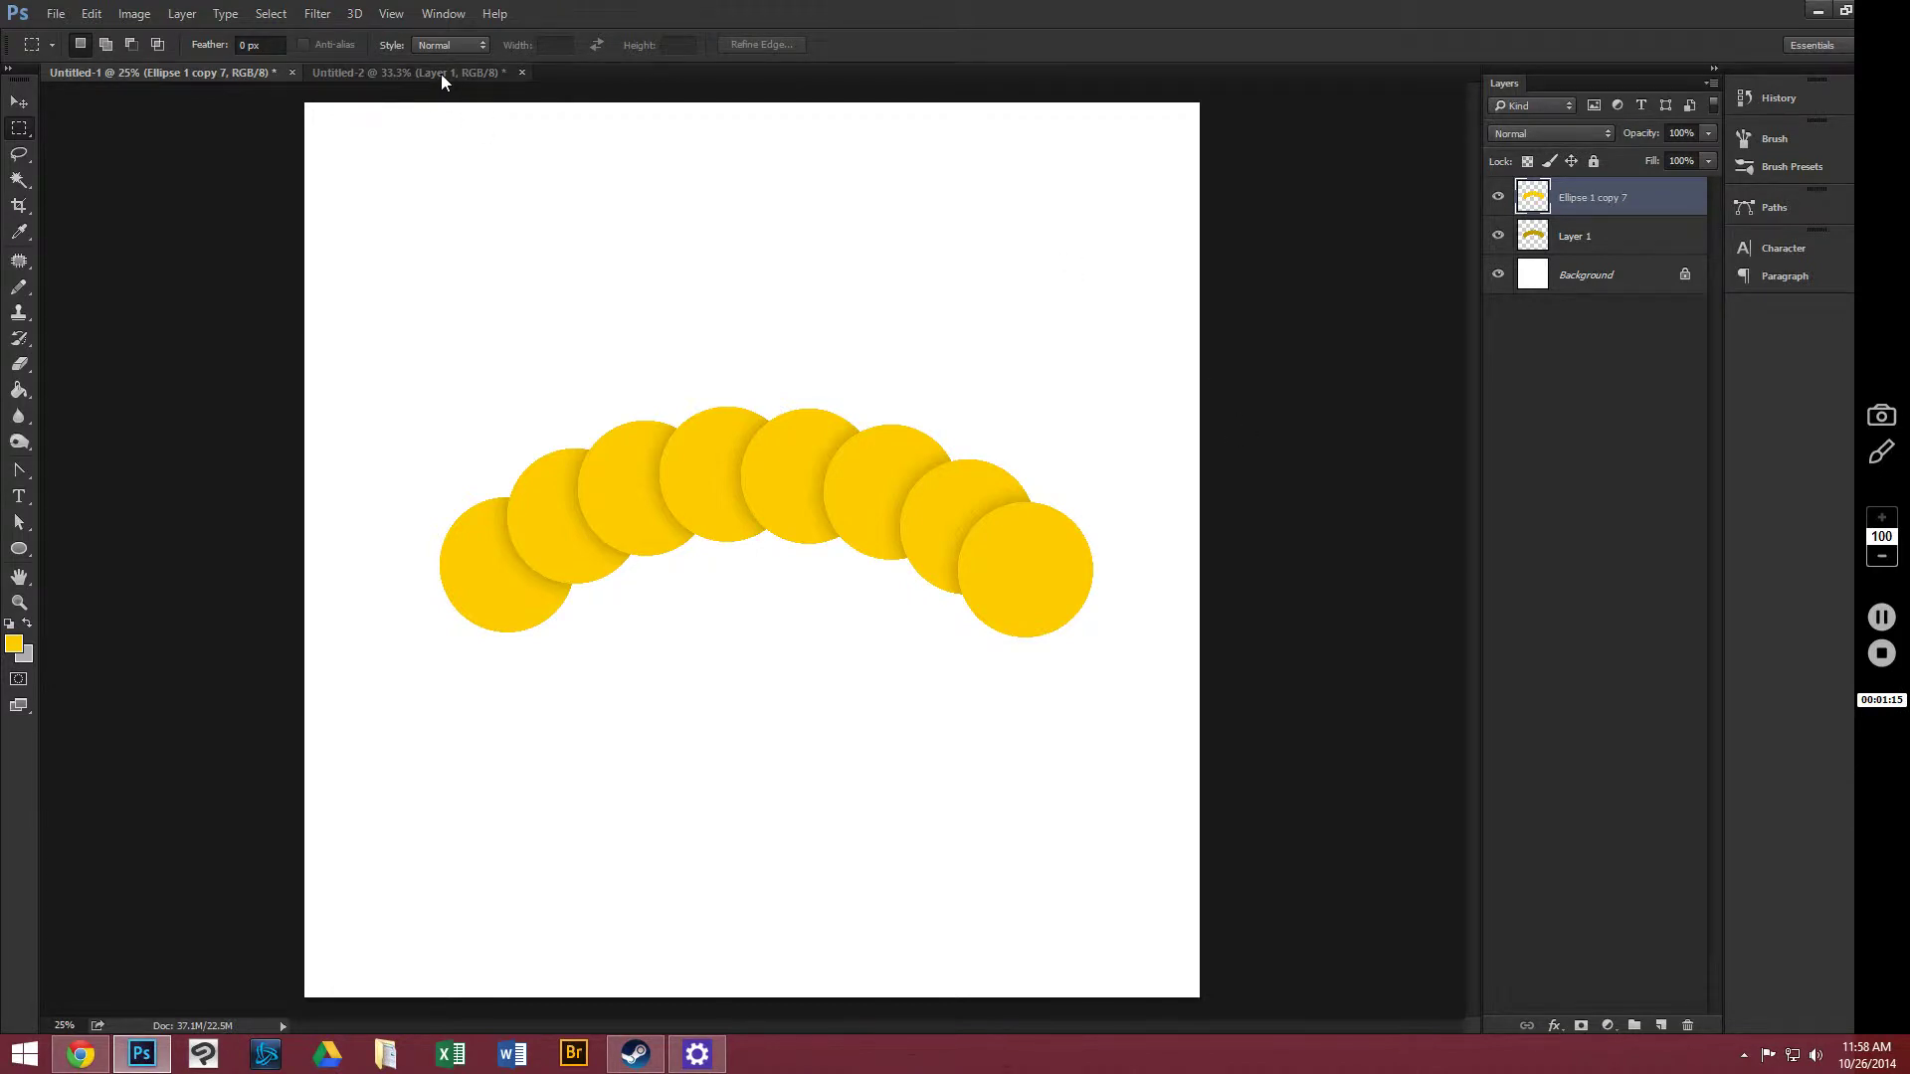
Step: Desaturate the pink-and-blue net texture in Untitled-2 to greyscale
{"action": "key", "text": "ctrl+Tab"}
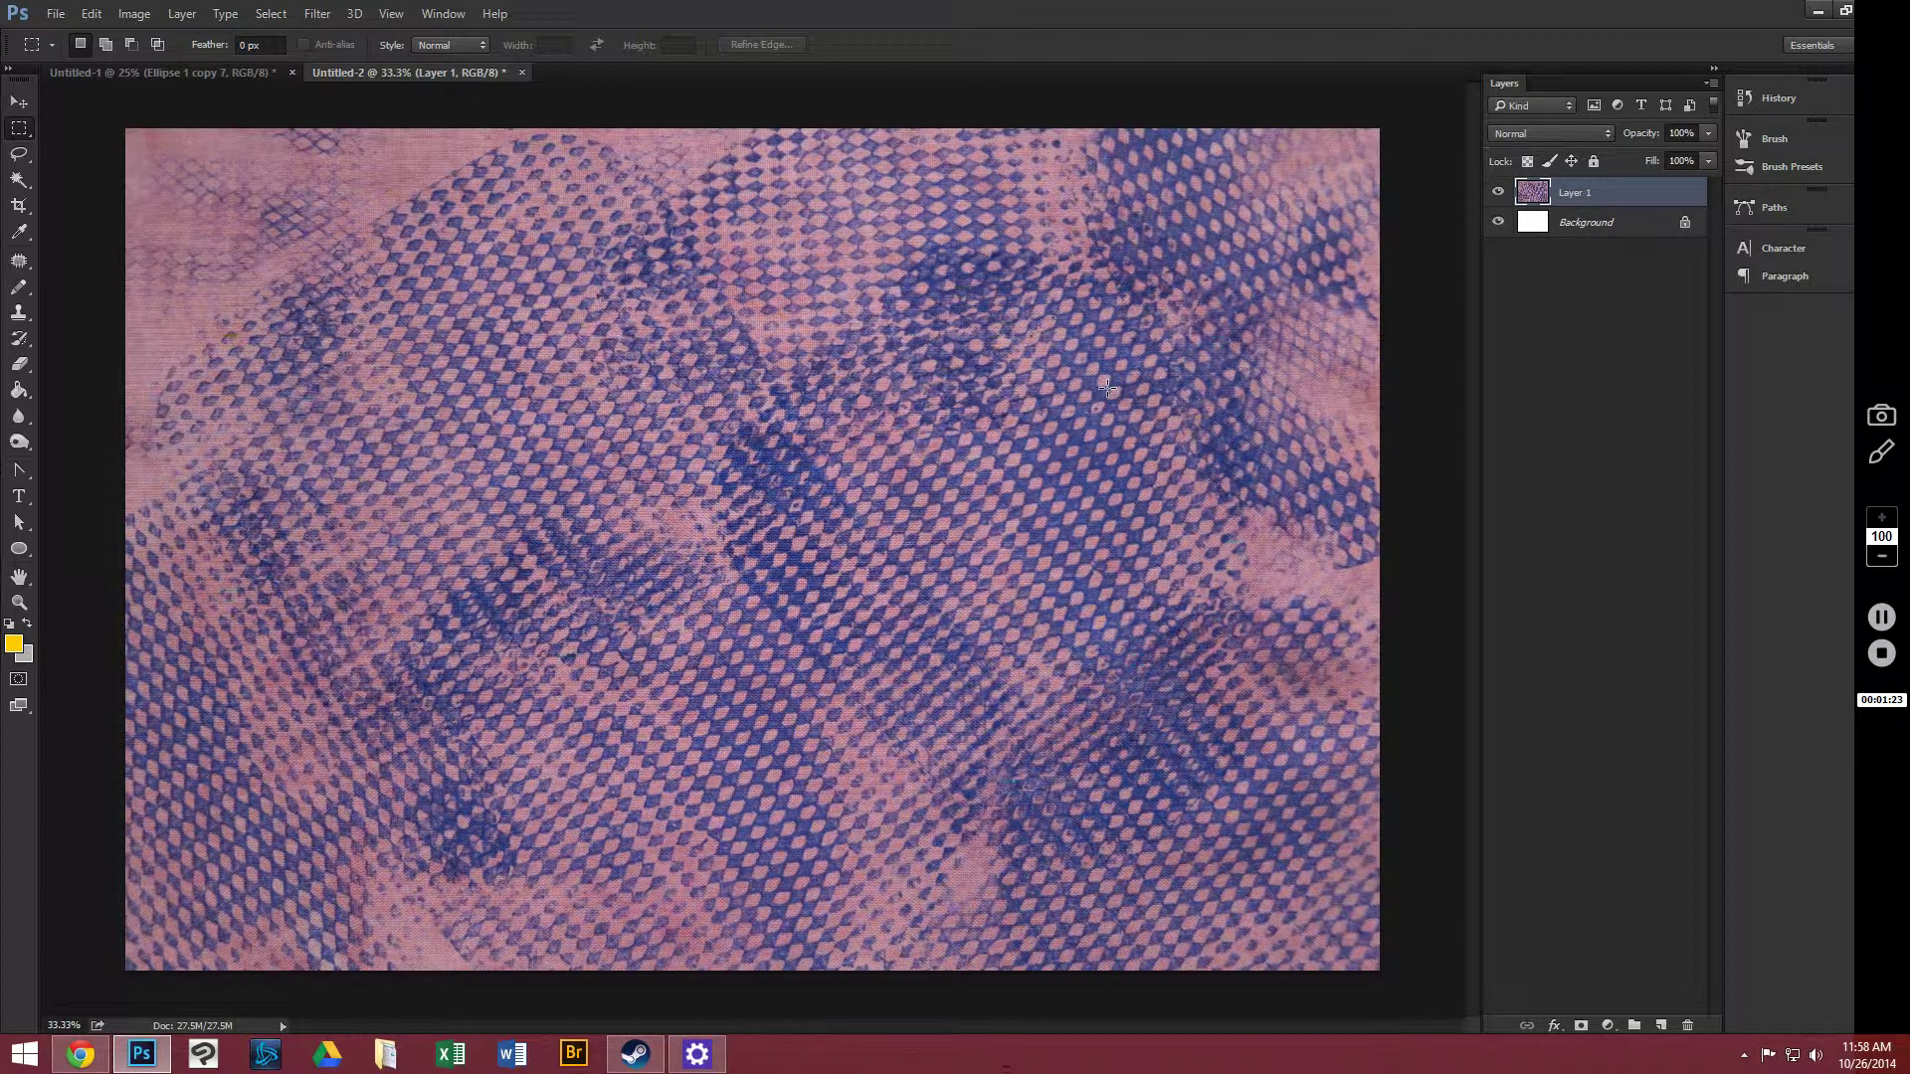
{"action": "left_click", "coordinate": [127, 16]}
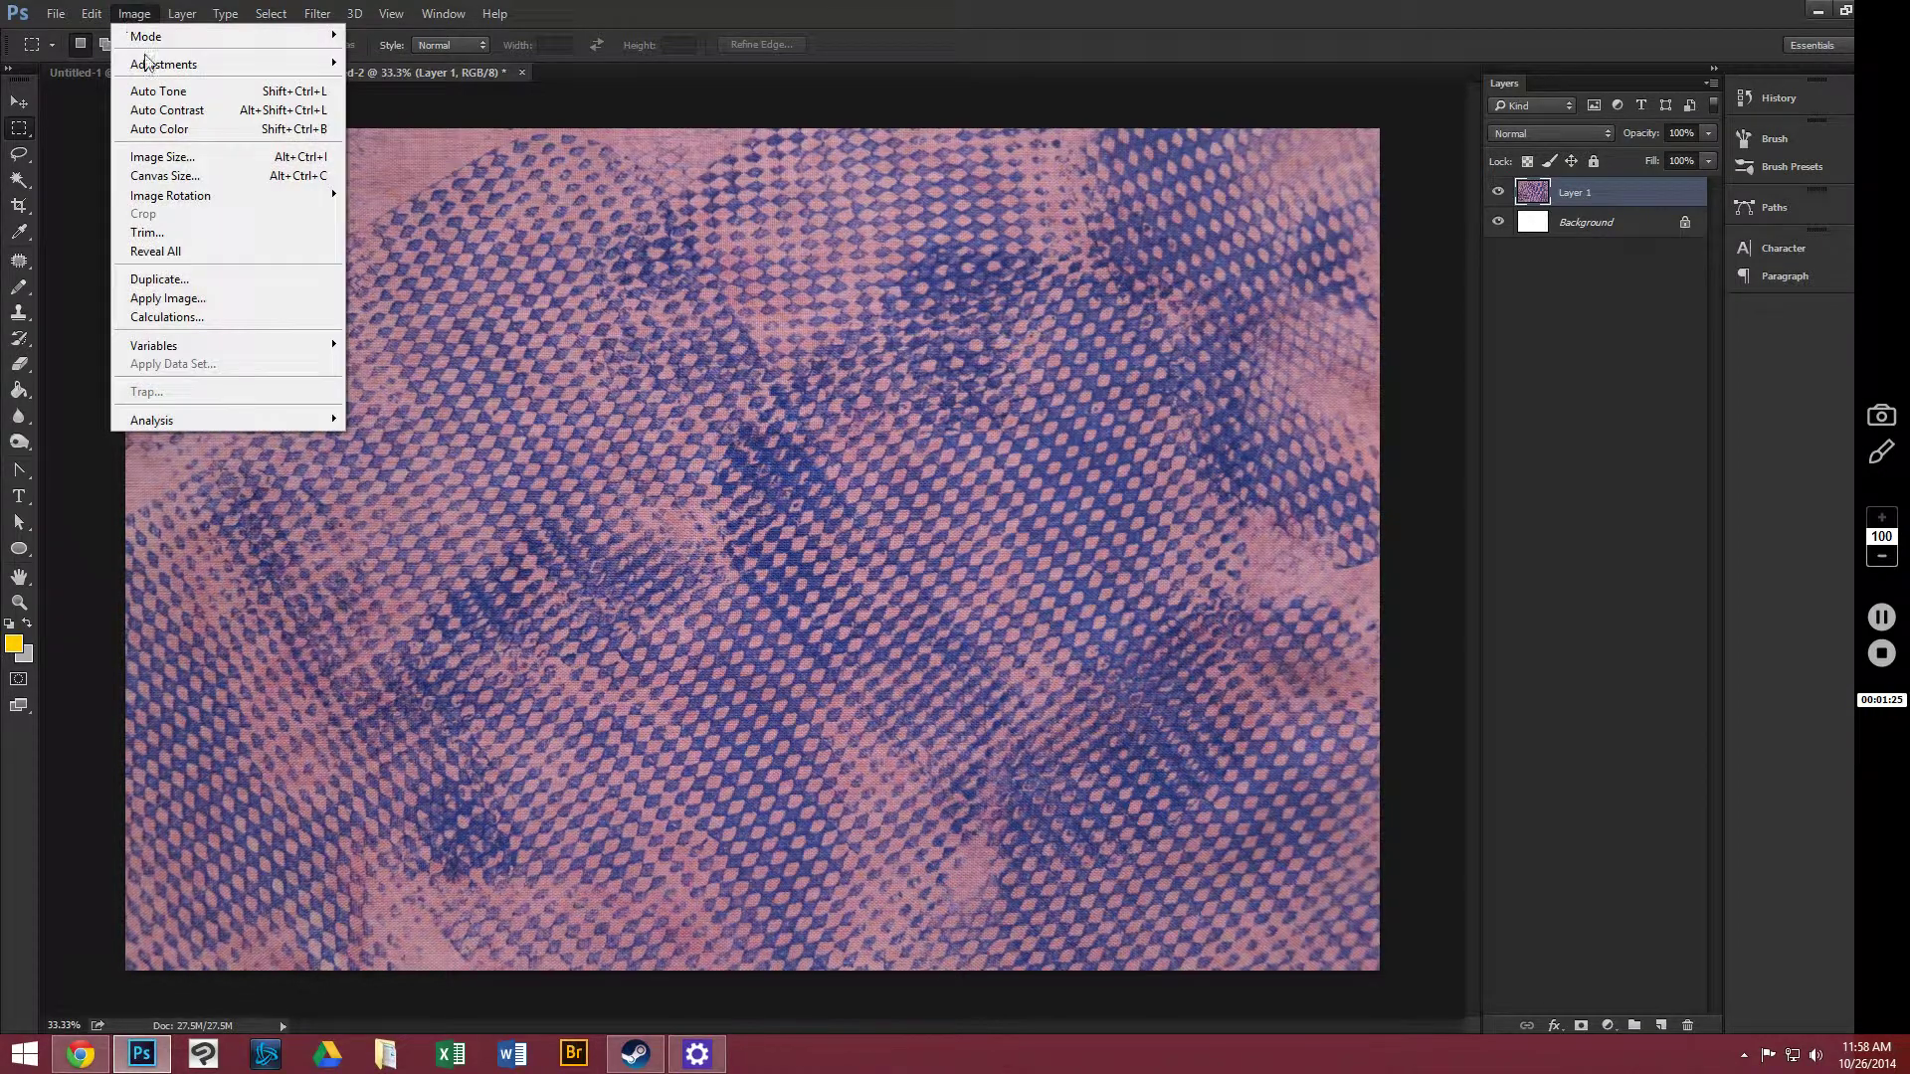
{"action": "mouse_move", "coordinate": [249, 64]}
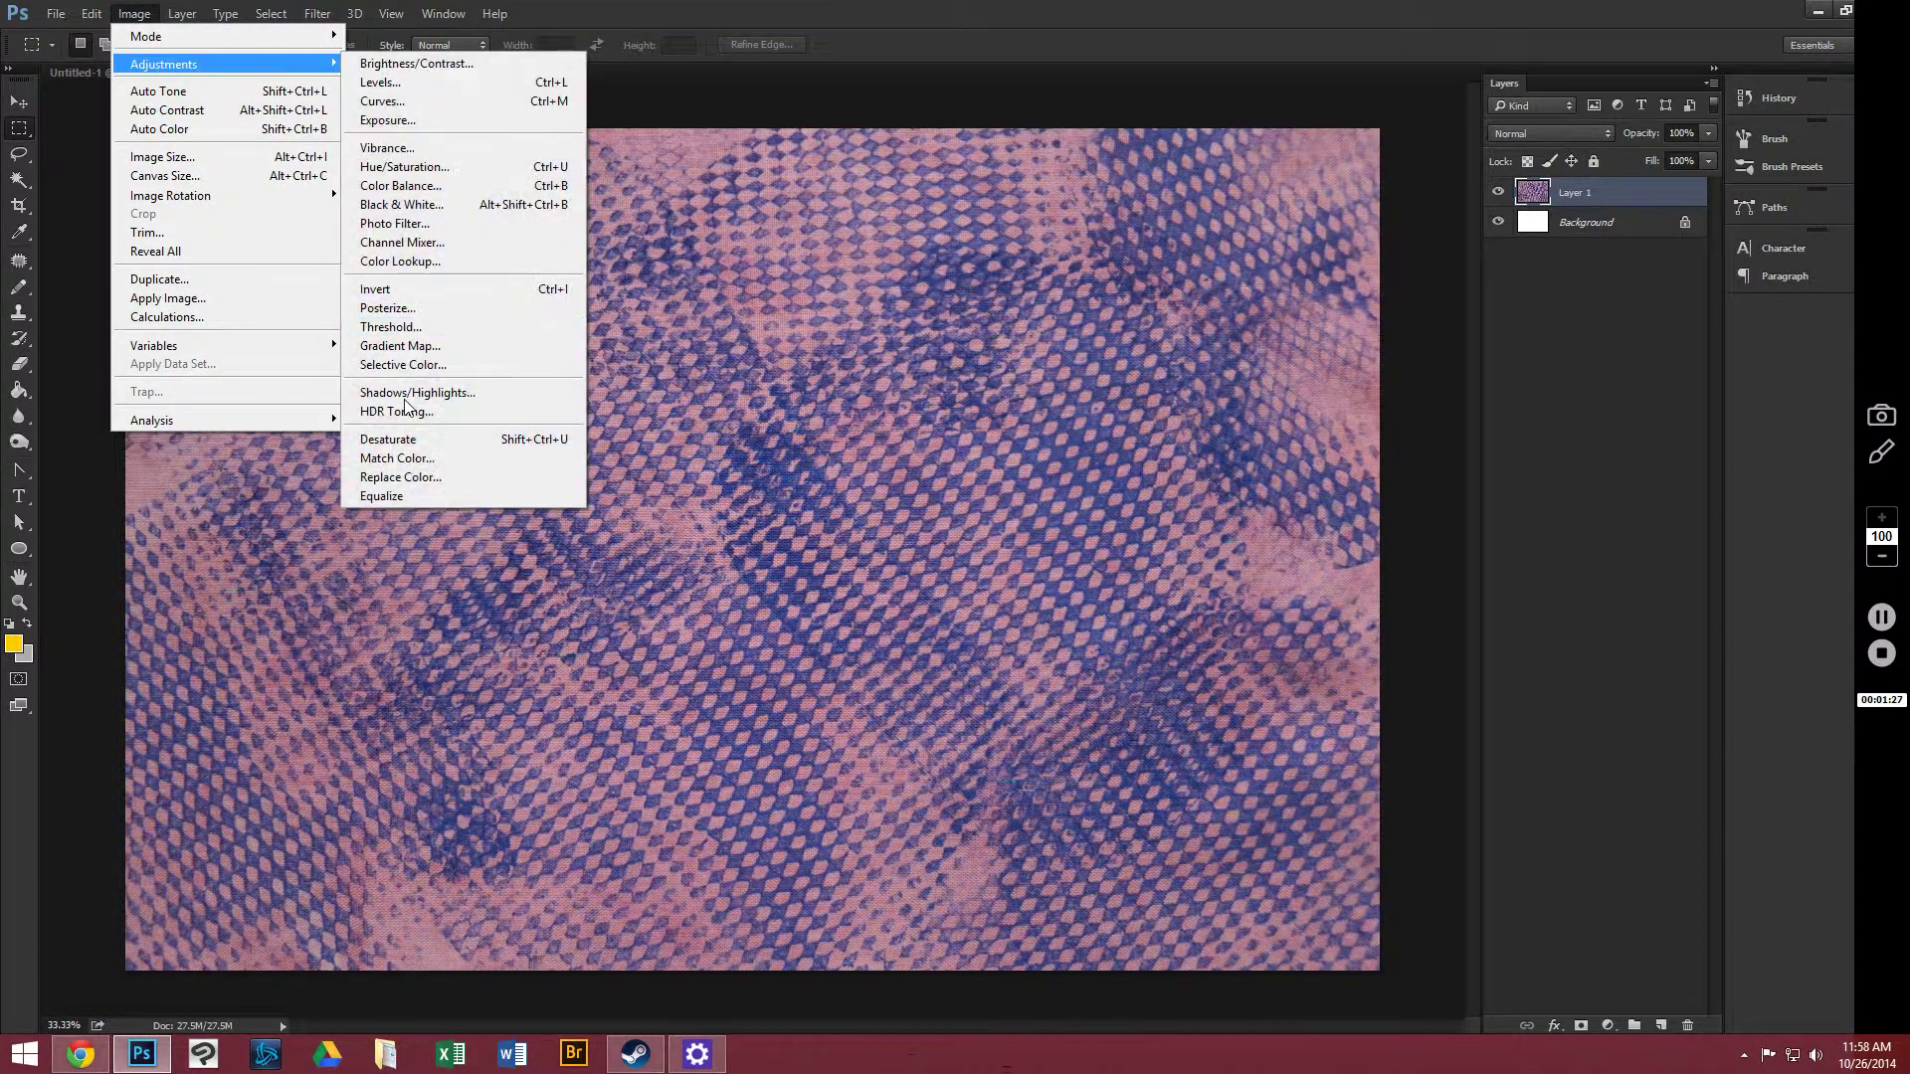
{"action": "left_click", "coordinate": [403, 435]}
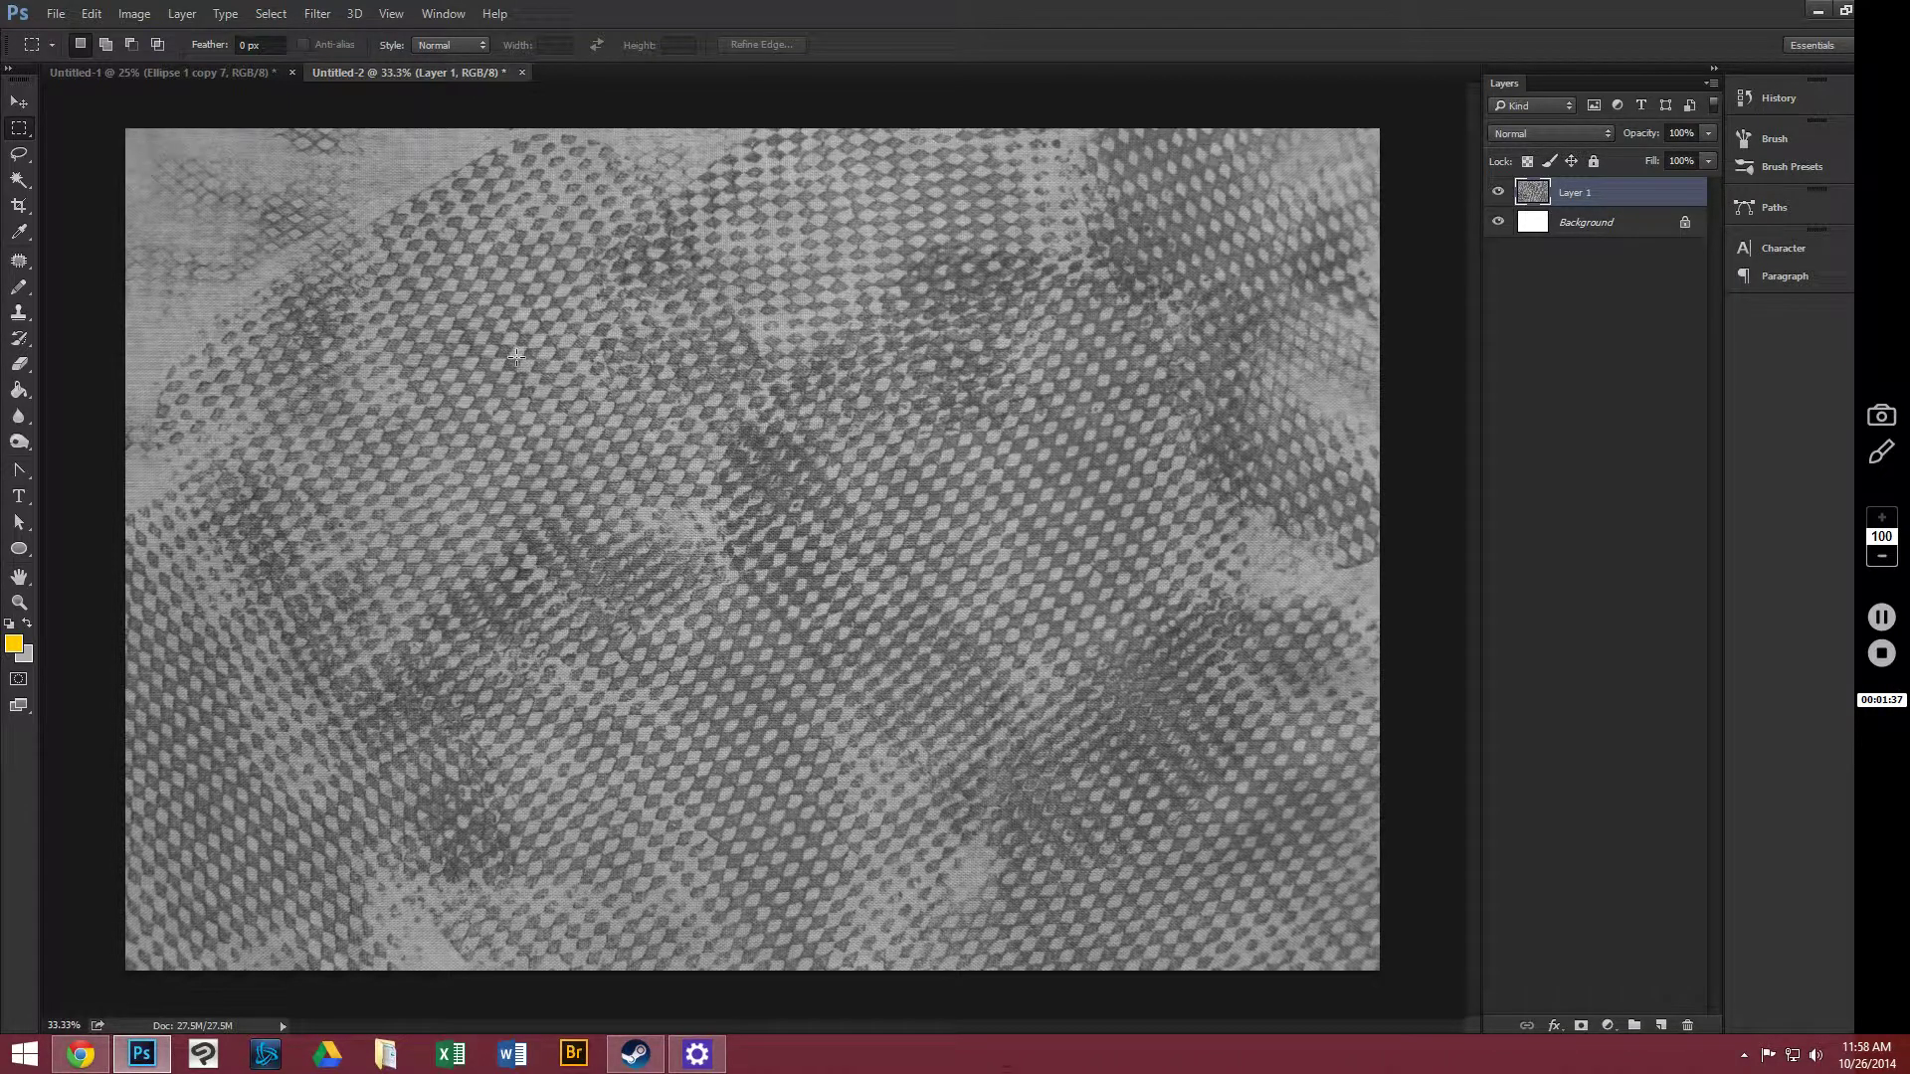
Step: Apply Levels with the black and white input points pulled together to 105/107
{"action": "left_click", "coordinate": [135, 14]}
{"action": "mouse_move", "coordinate": [206, 70]}
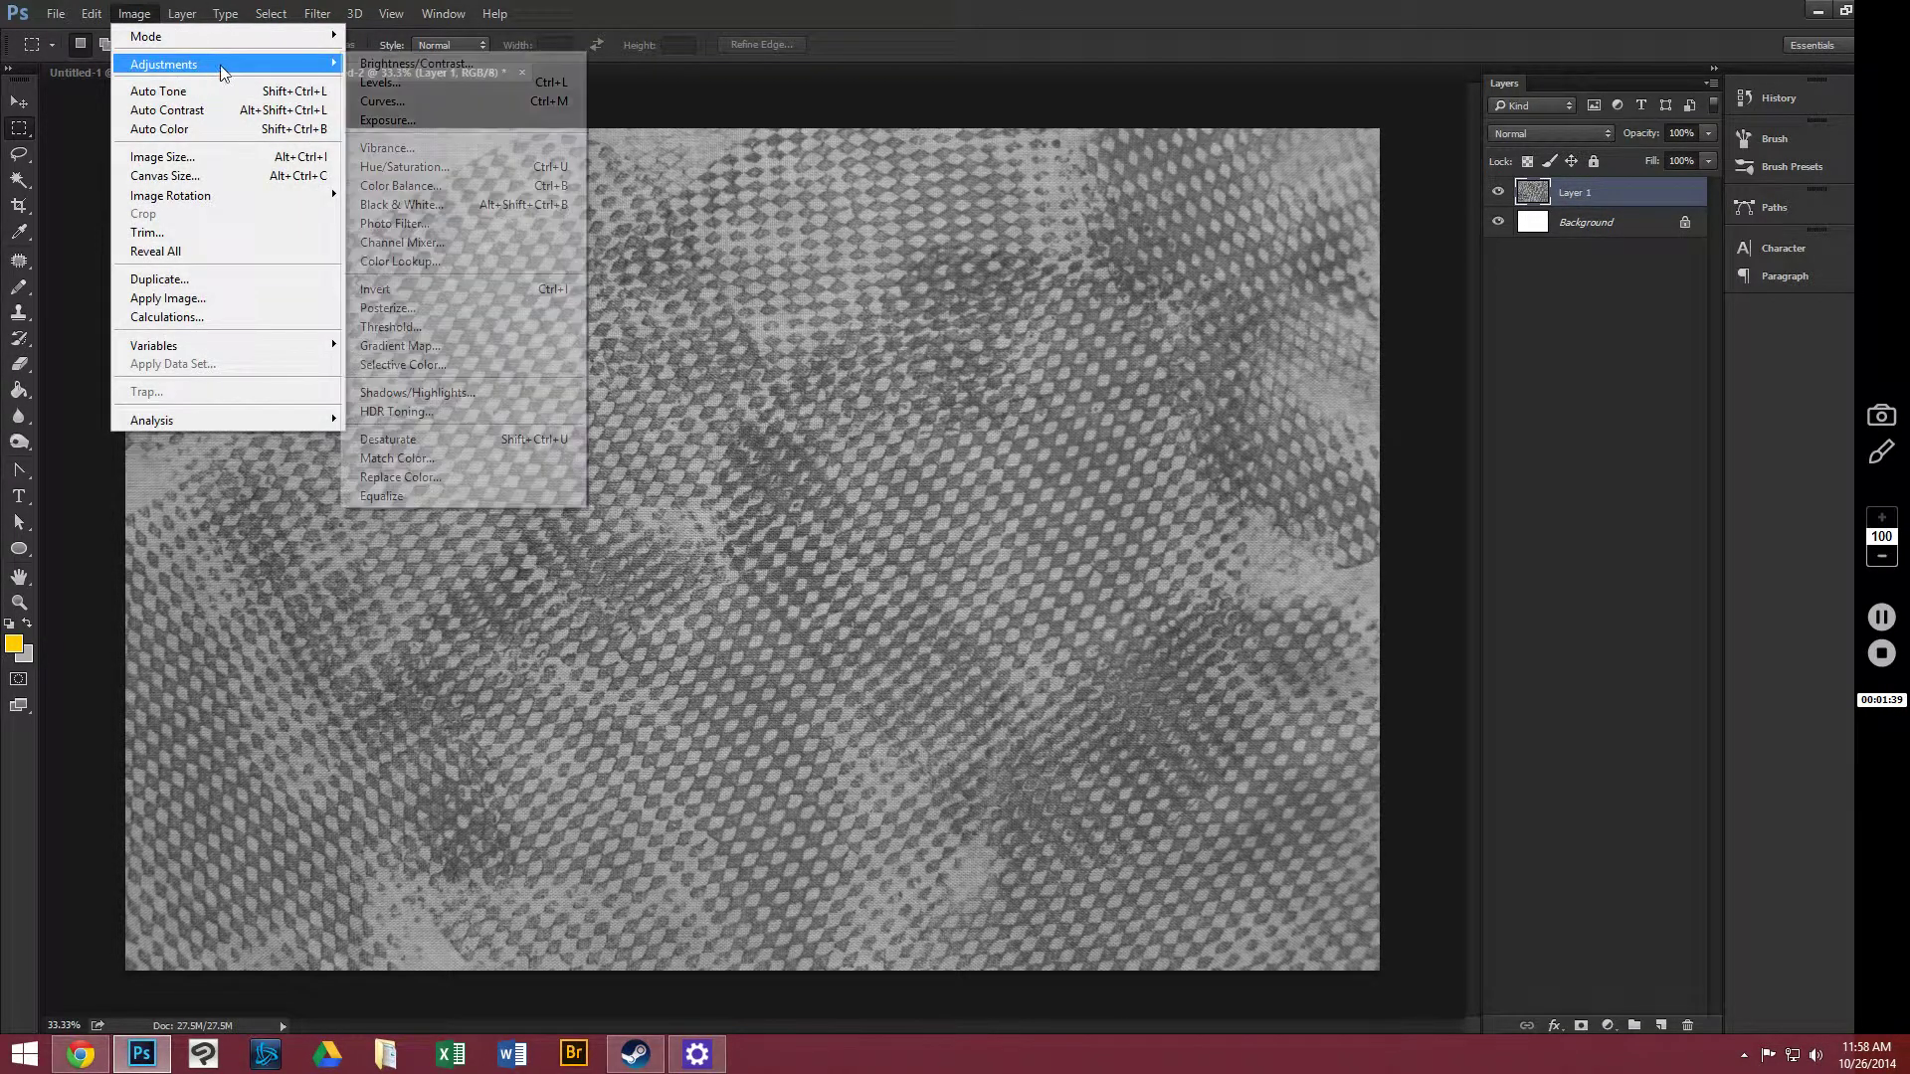
{"action": "left_click", "coordinate": [400, 82]}
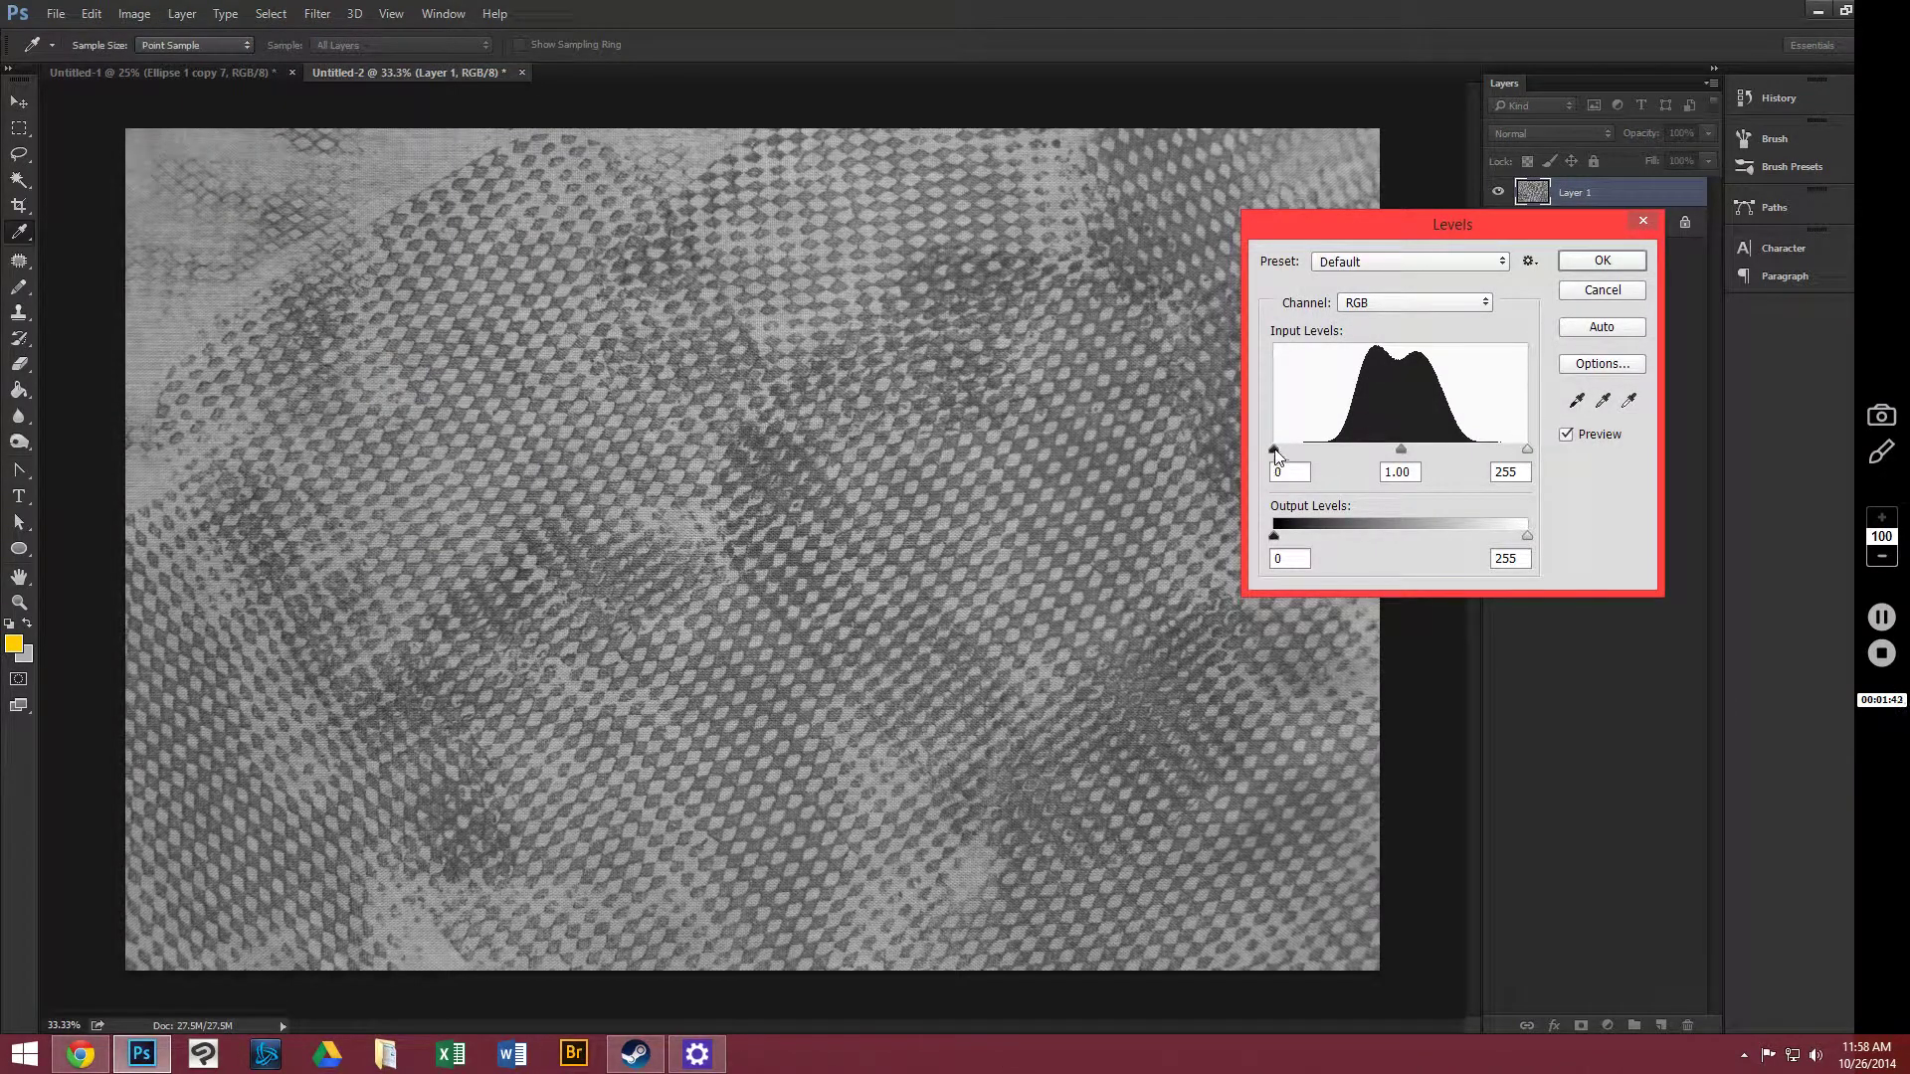
{"action": "left_click_drag", "start_coordinate": [1275, 450], "coordinate": [1365, 449]}
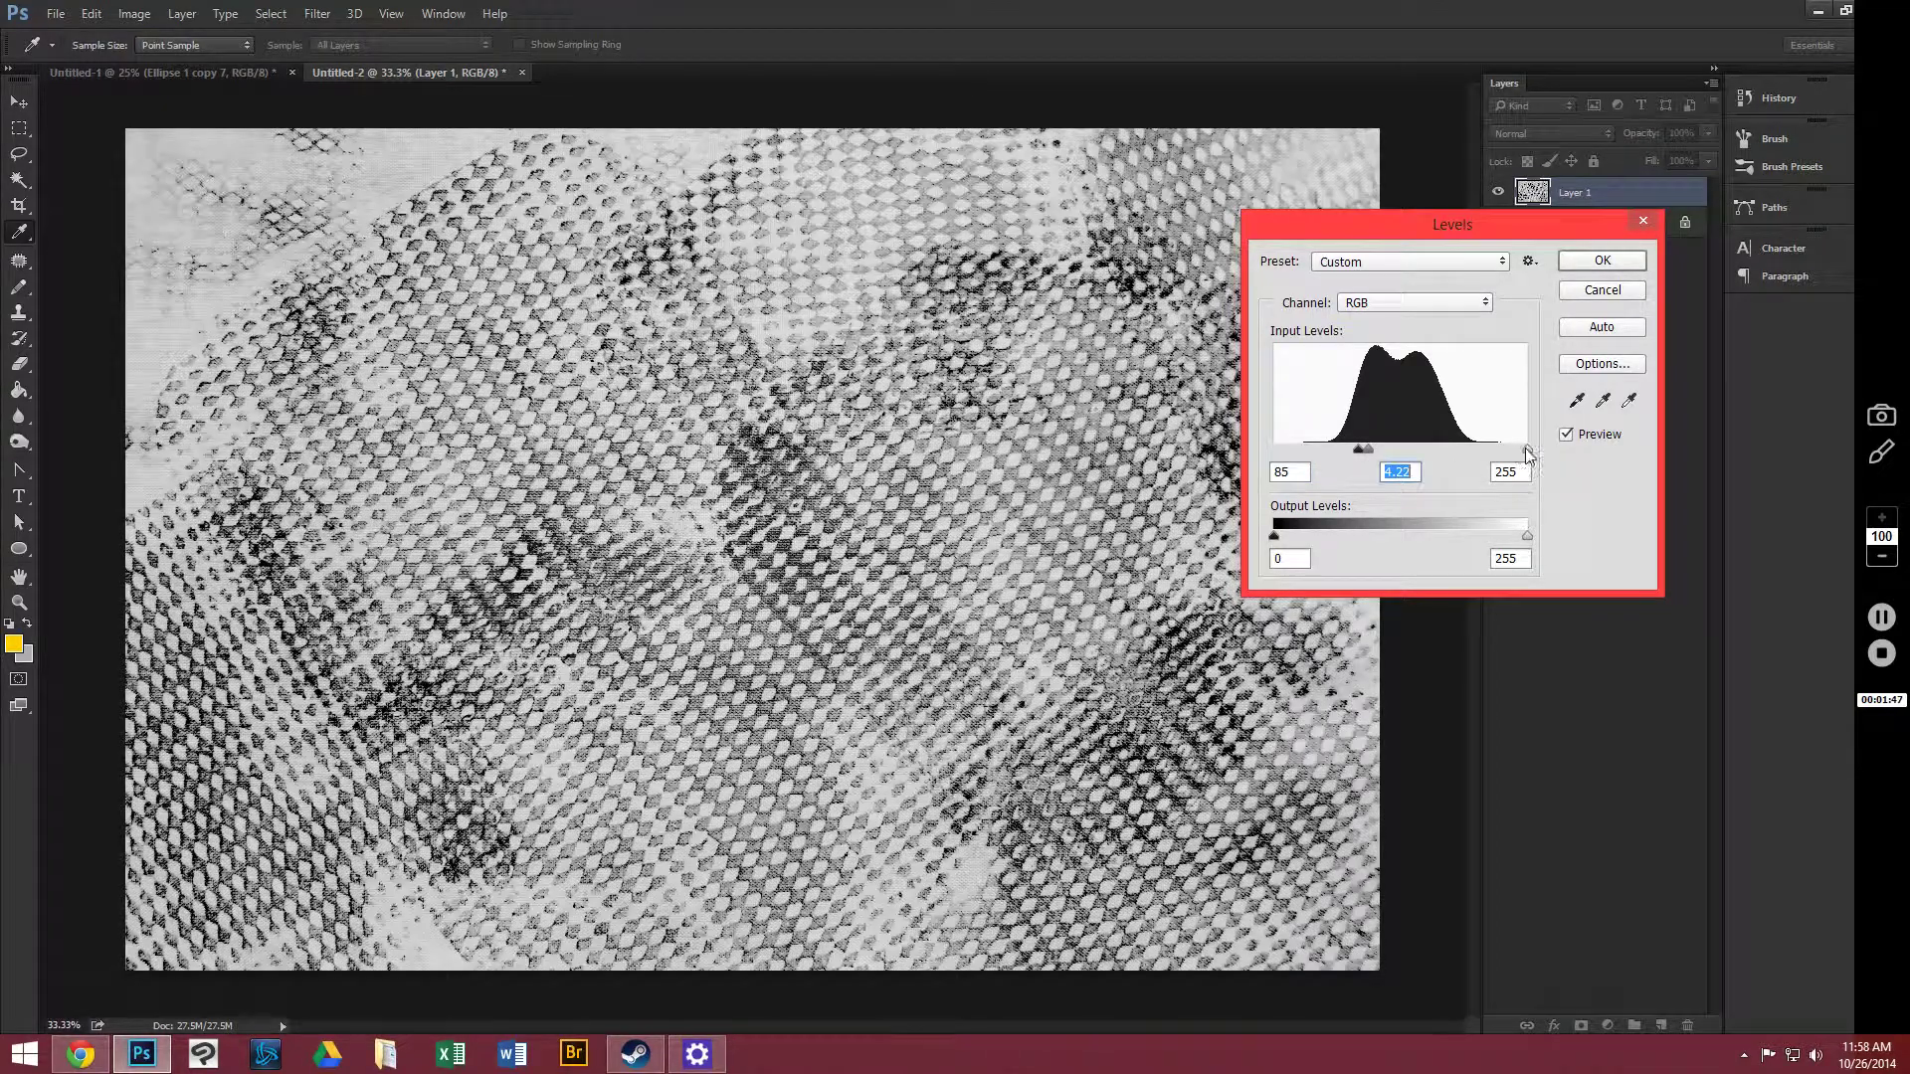
{"action": "left_click_drag", "start_coordinate": [1527, 449], "coordinate": [1389, 450]}
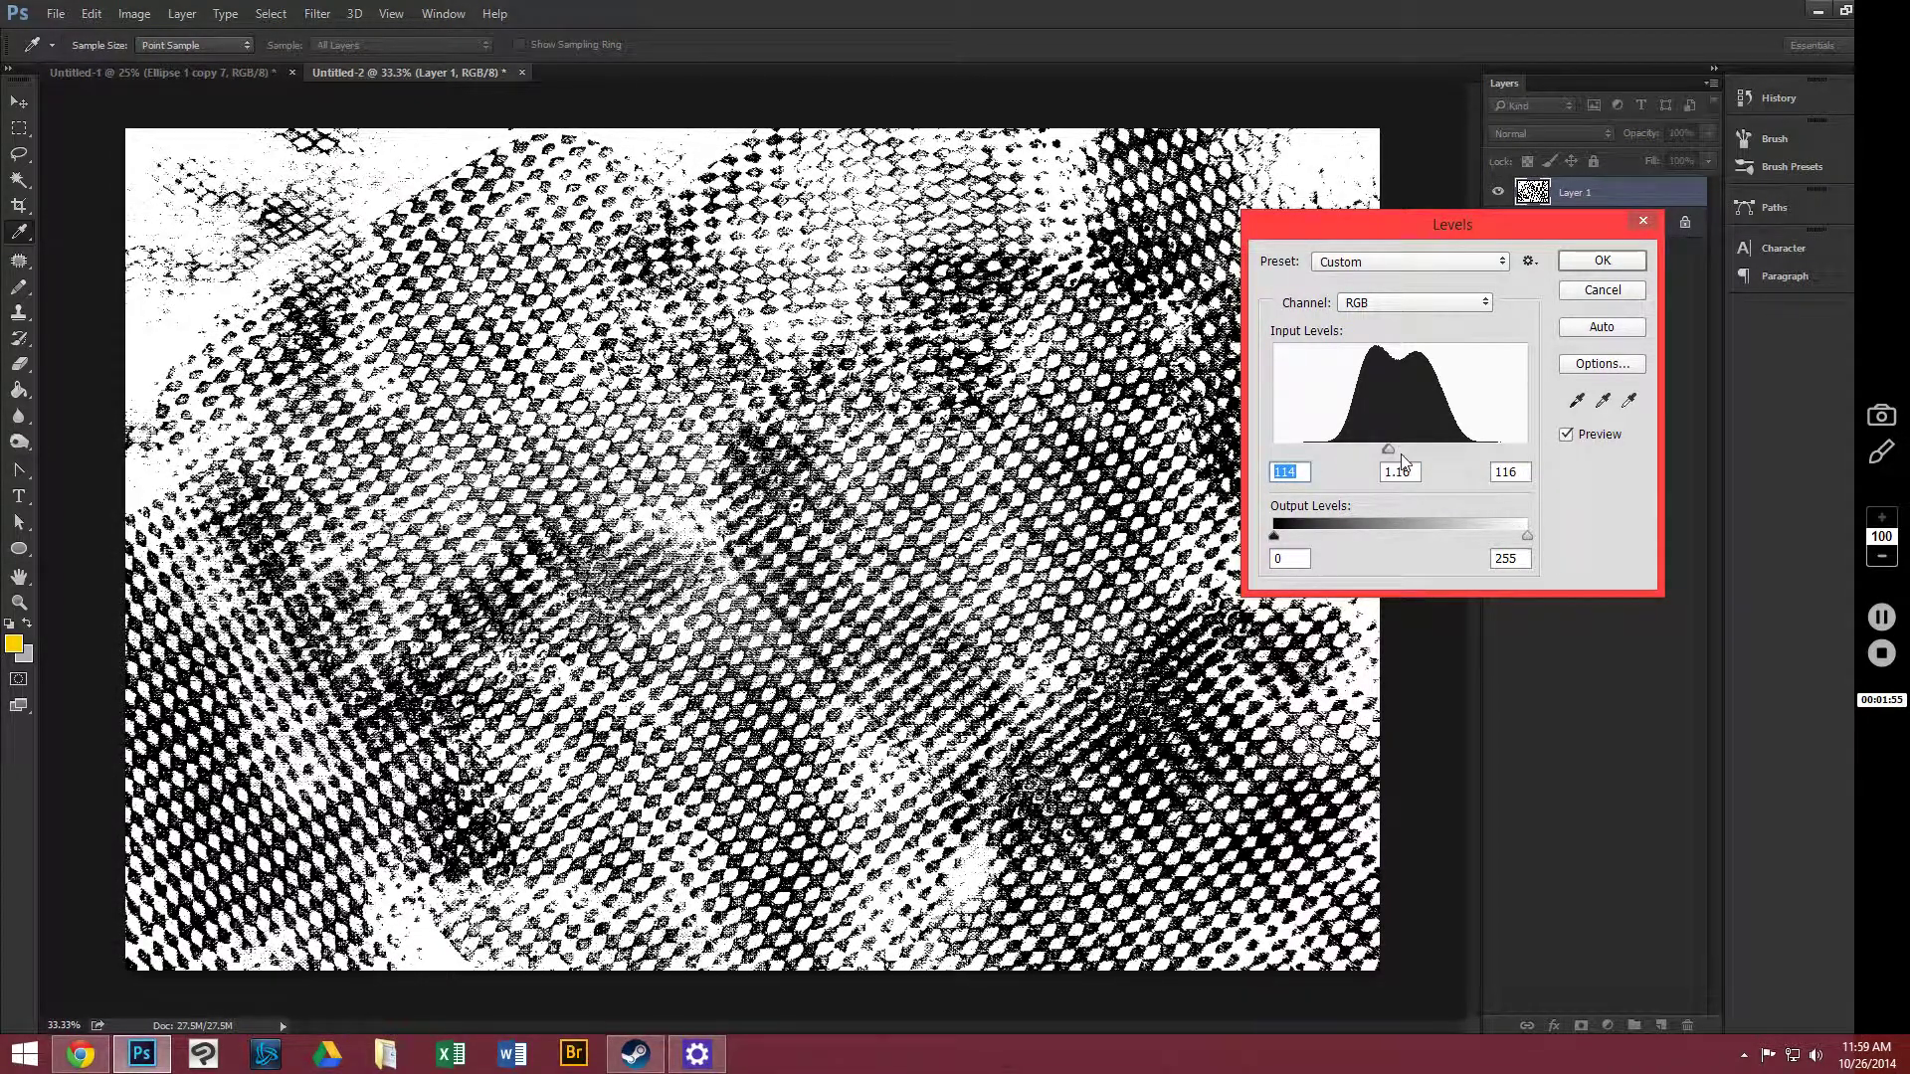
{"action": "left_click_drag", "start_coordinate": [1389, 450], "coordinate": [1413, 451]}
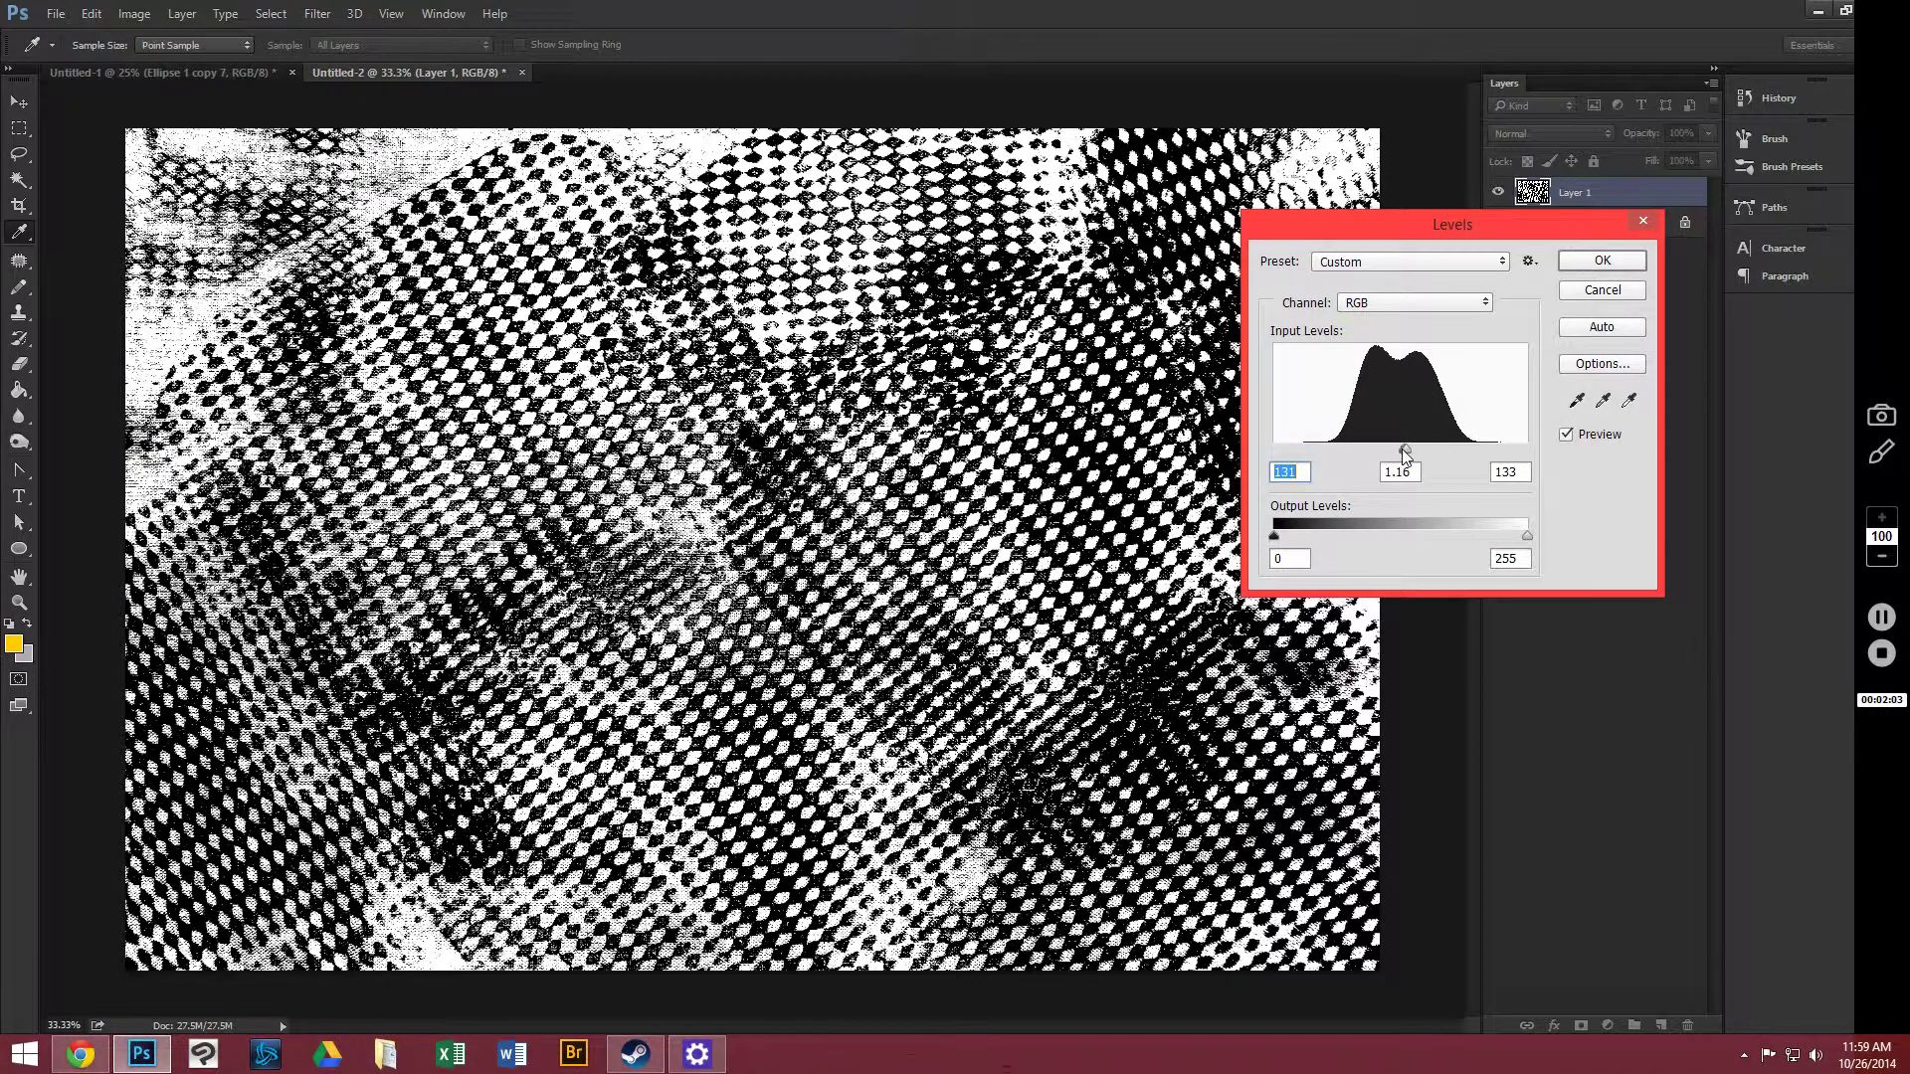
{"action": "left_click_drag", "start_coordinate": [1406, 453], "coordinate": [1374, 457]}
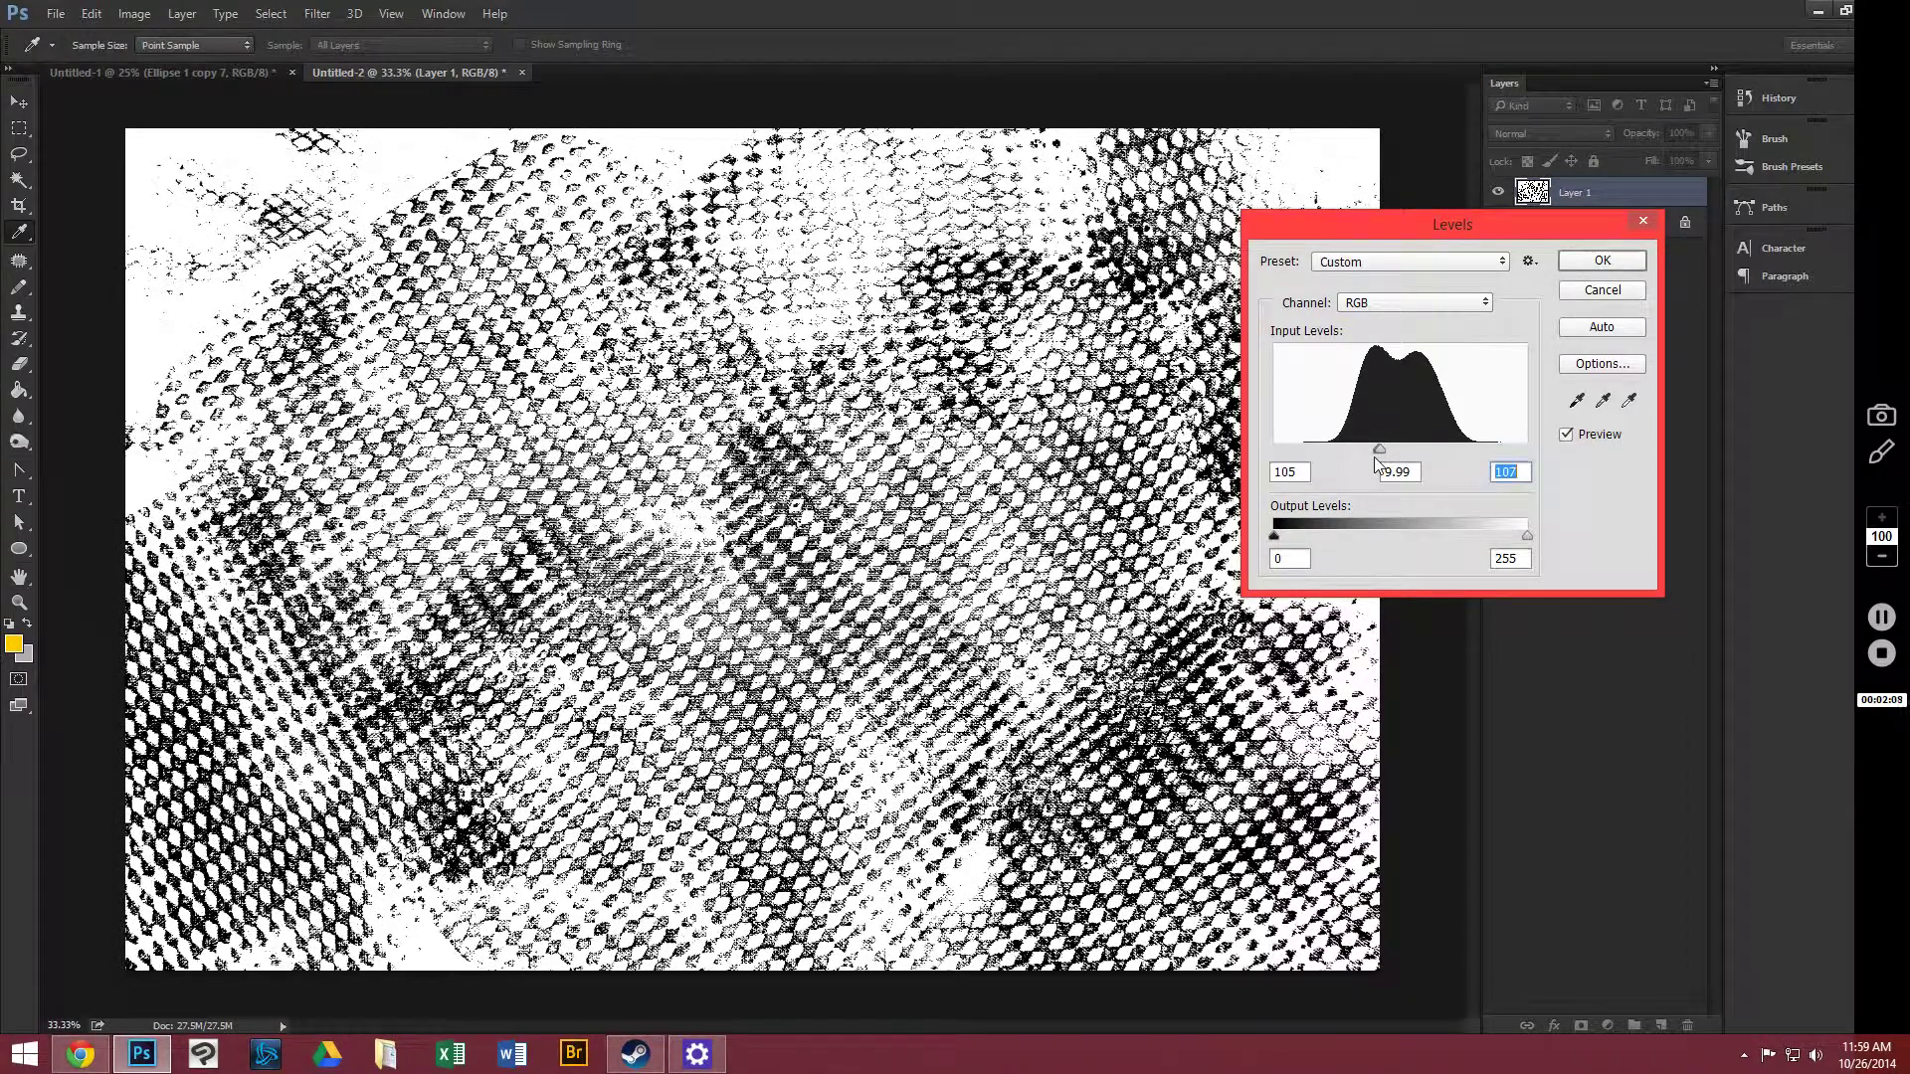
{"action": "left_click", "coordinate": [1602, 259]}
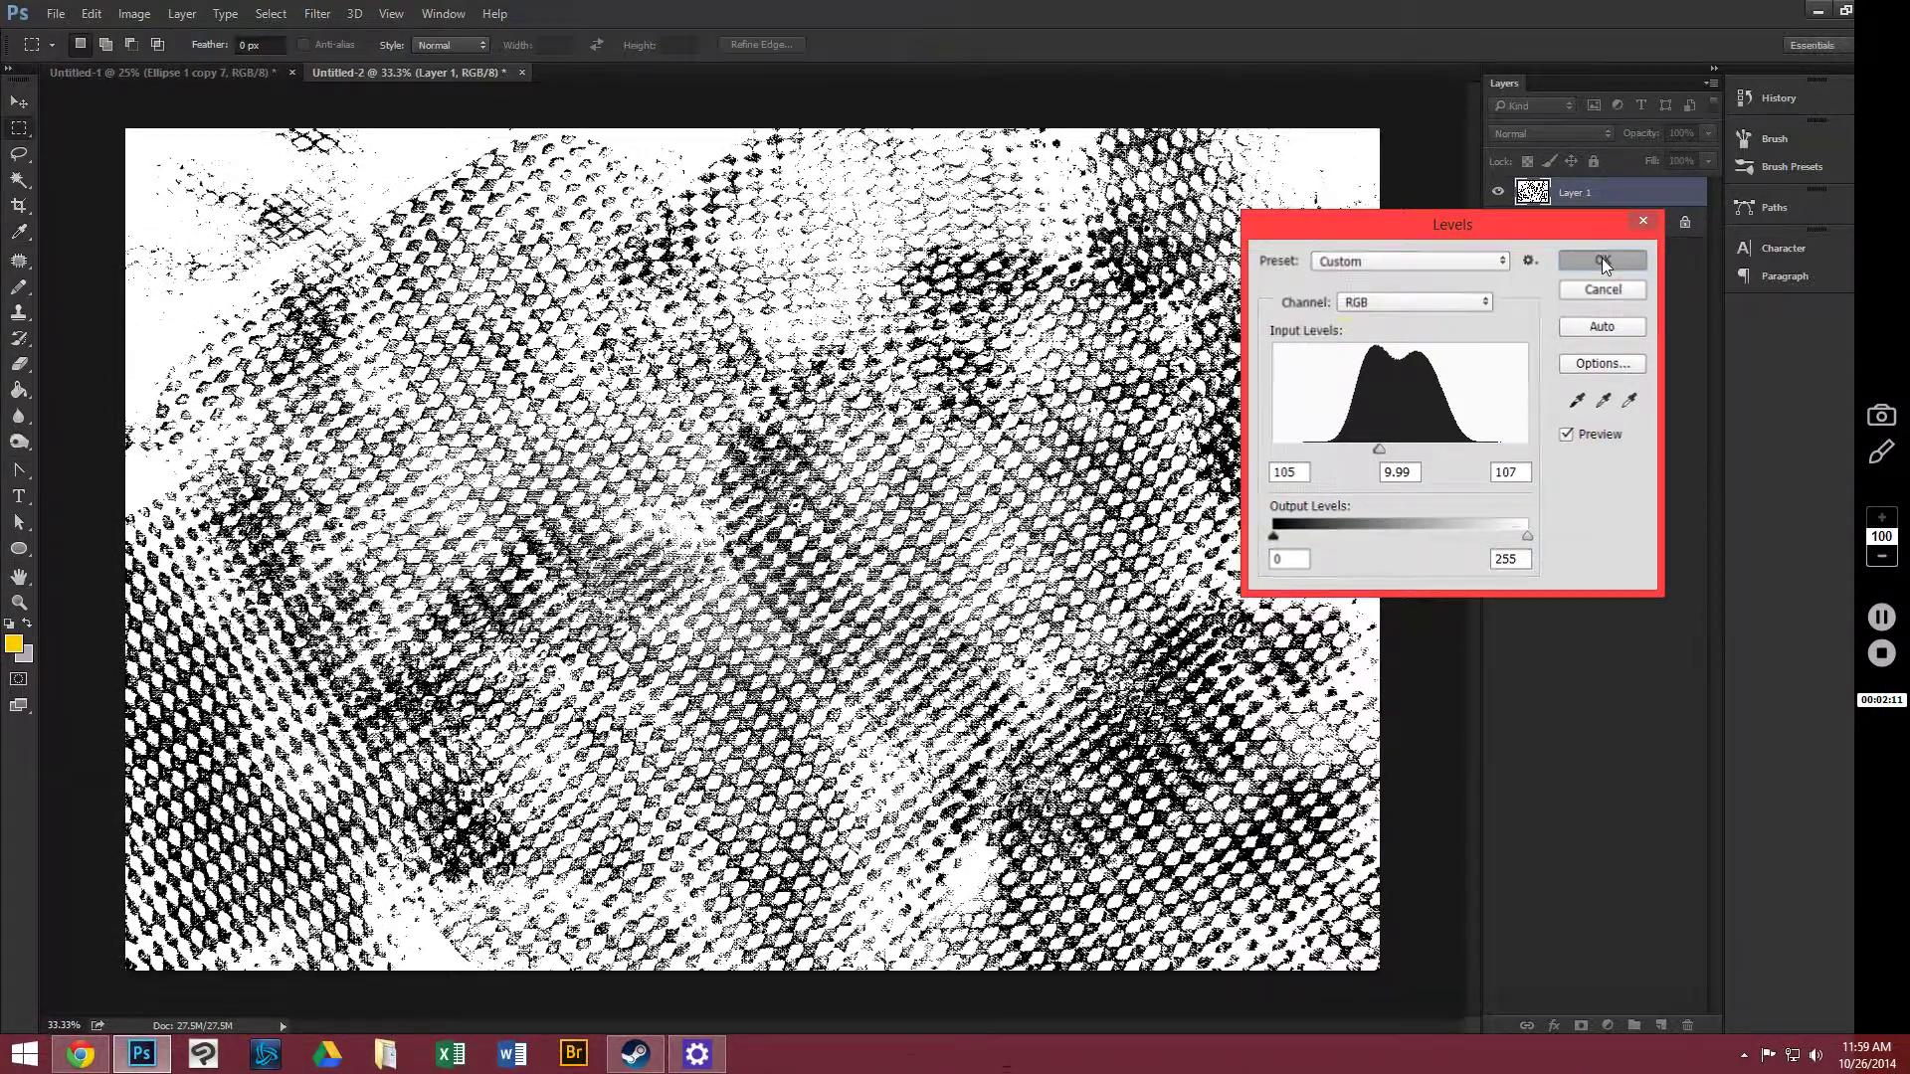
Step: Select the mesh texture by Color Range using sampled colours at fuzziness 40
{"action": "left_click", "coordinate": [269, 13]}
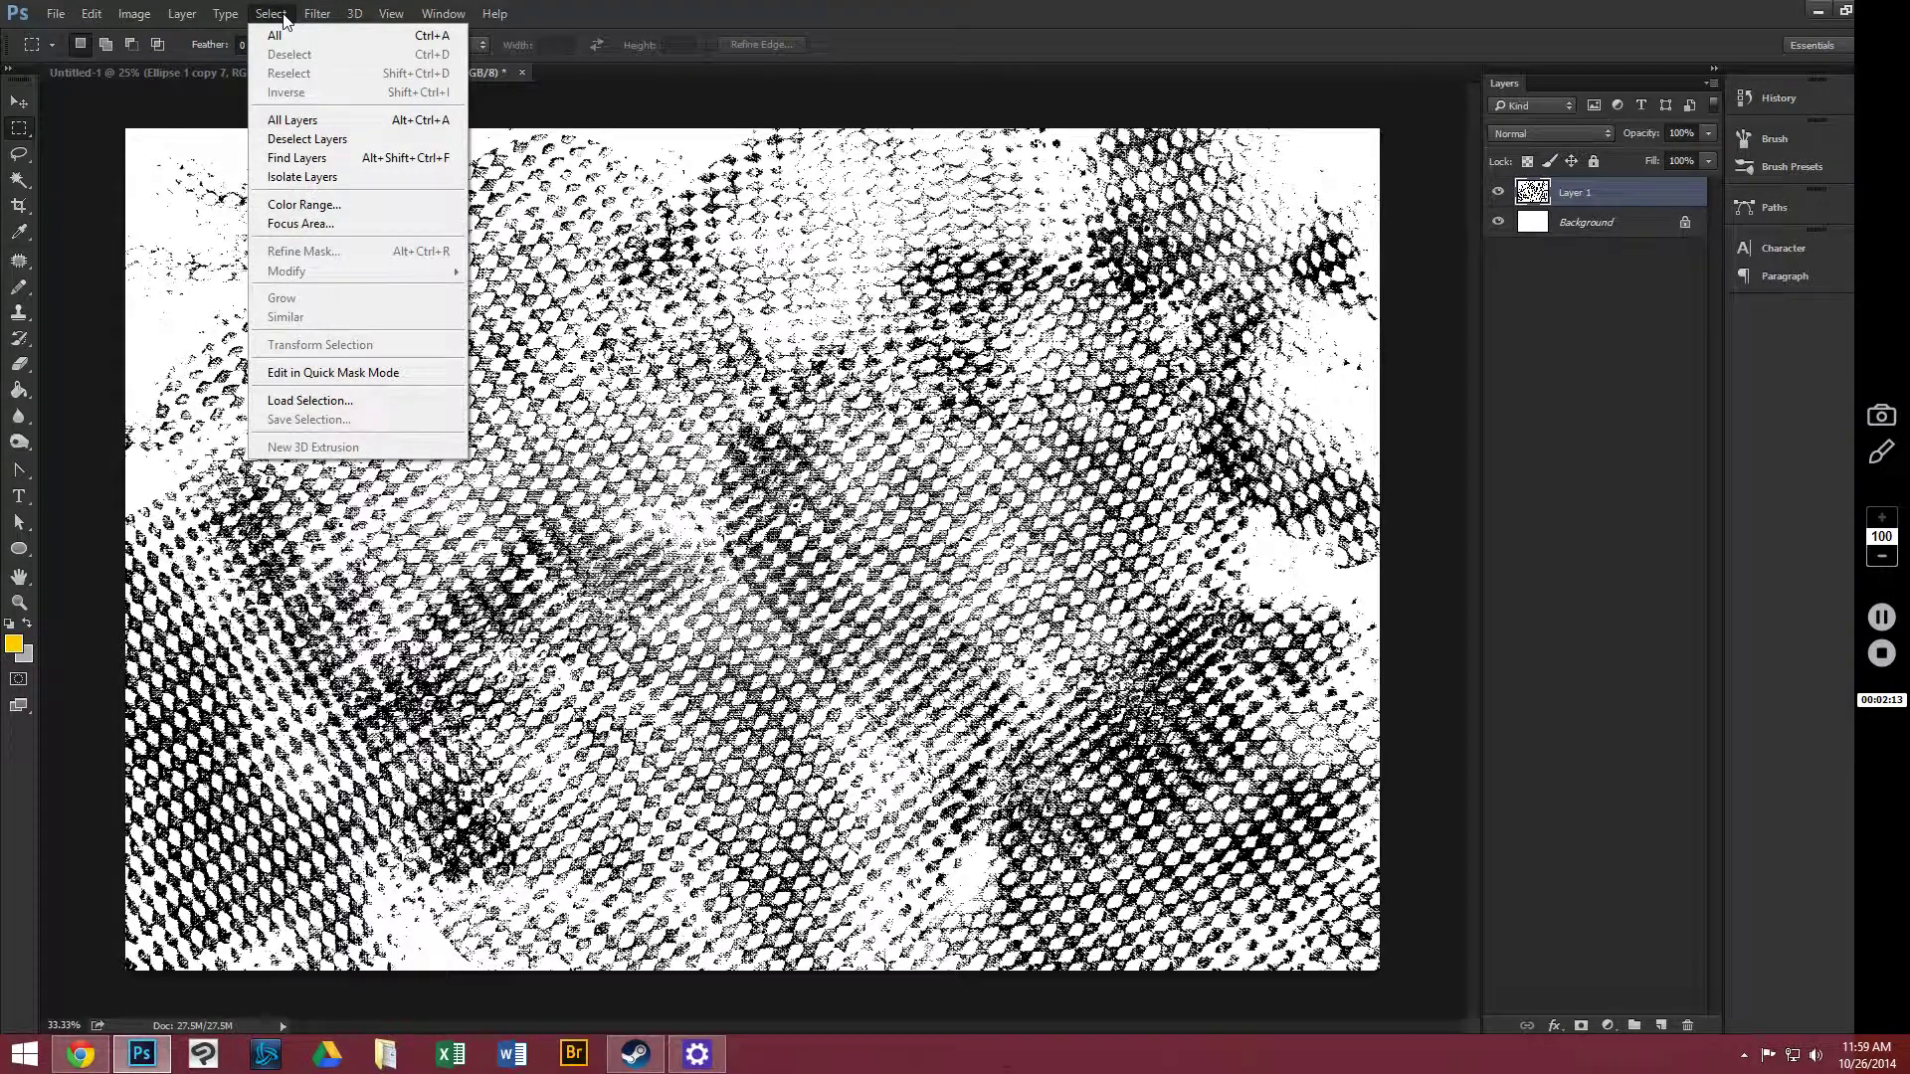
{"action": "left_click", "coordinate": [350, 206]}
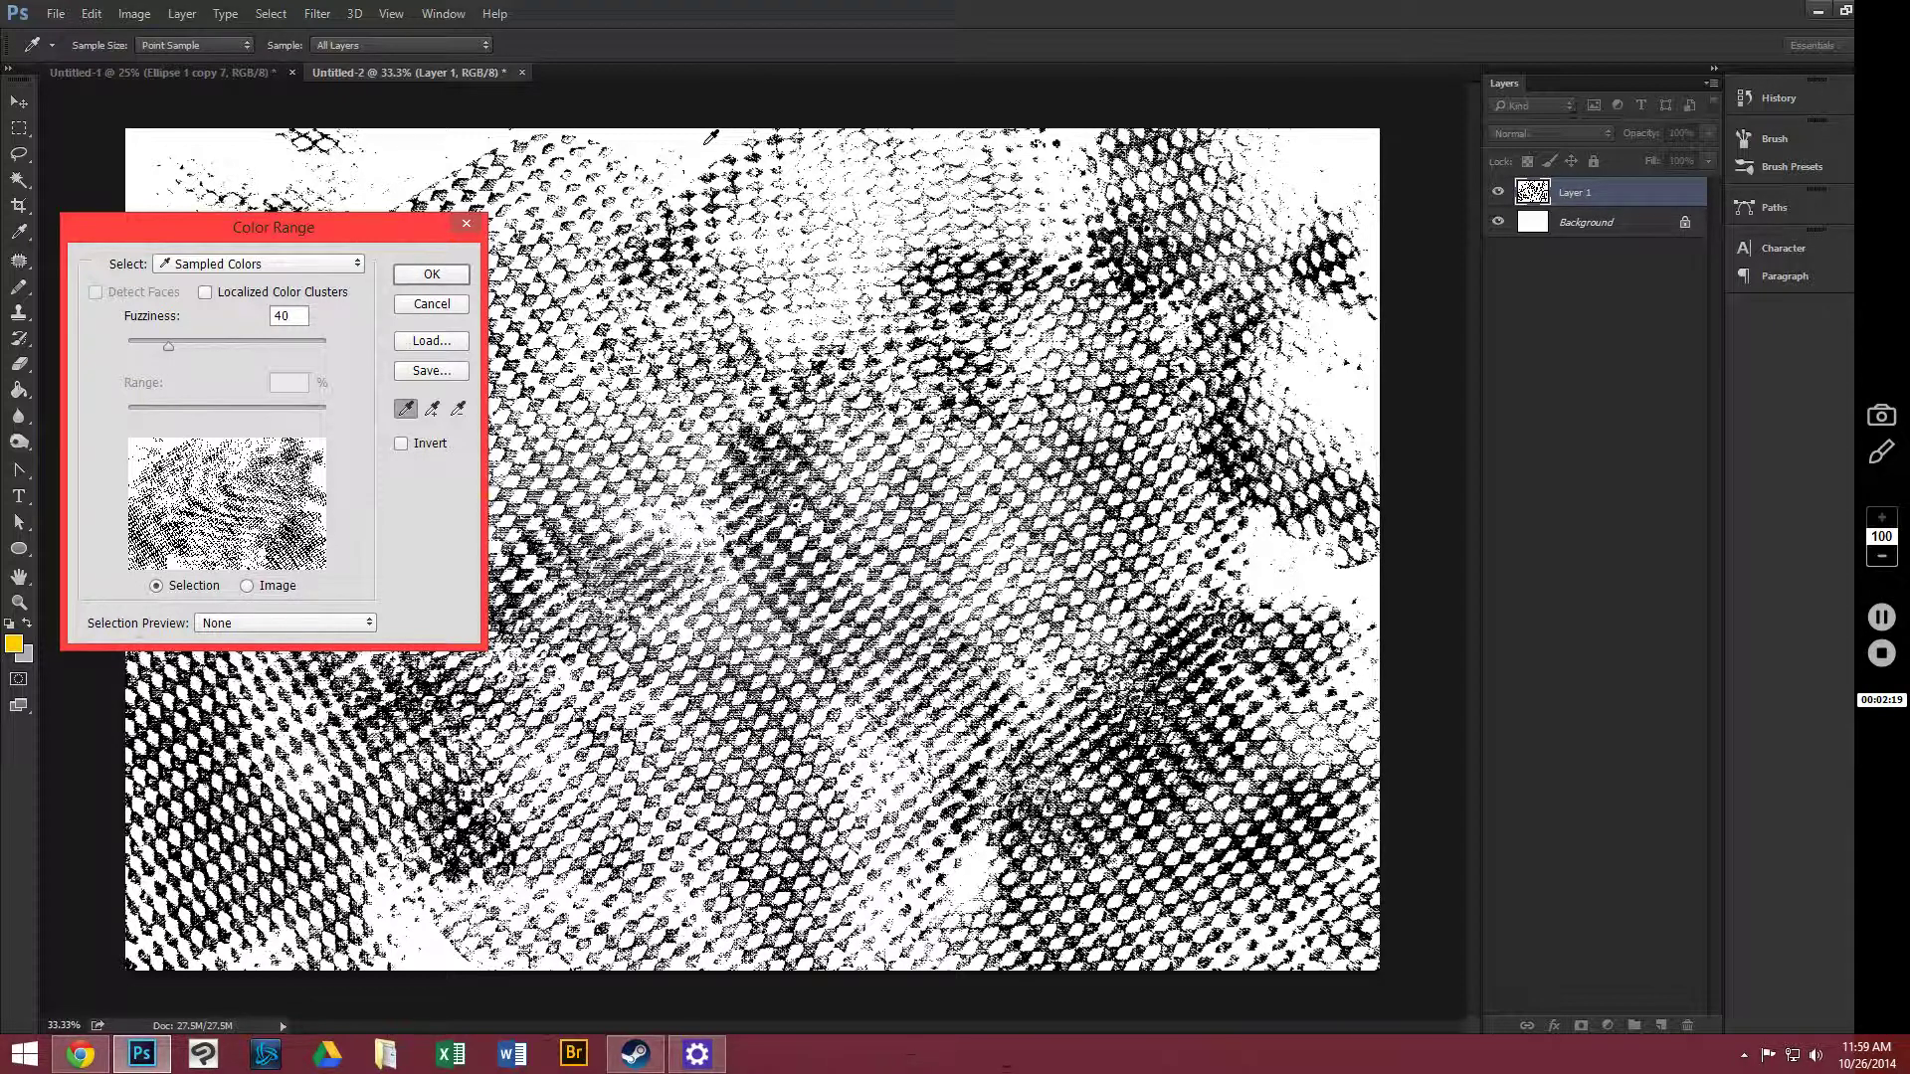
{"action": "left_click", "coordinate": [707, 141]}
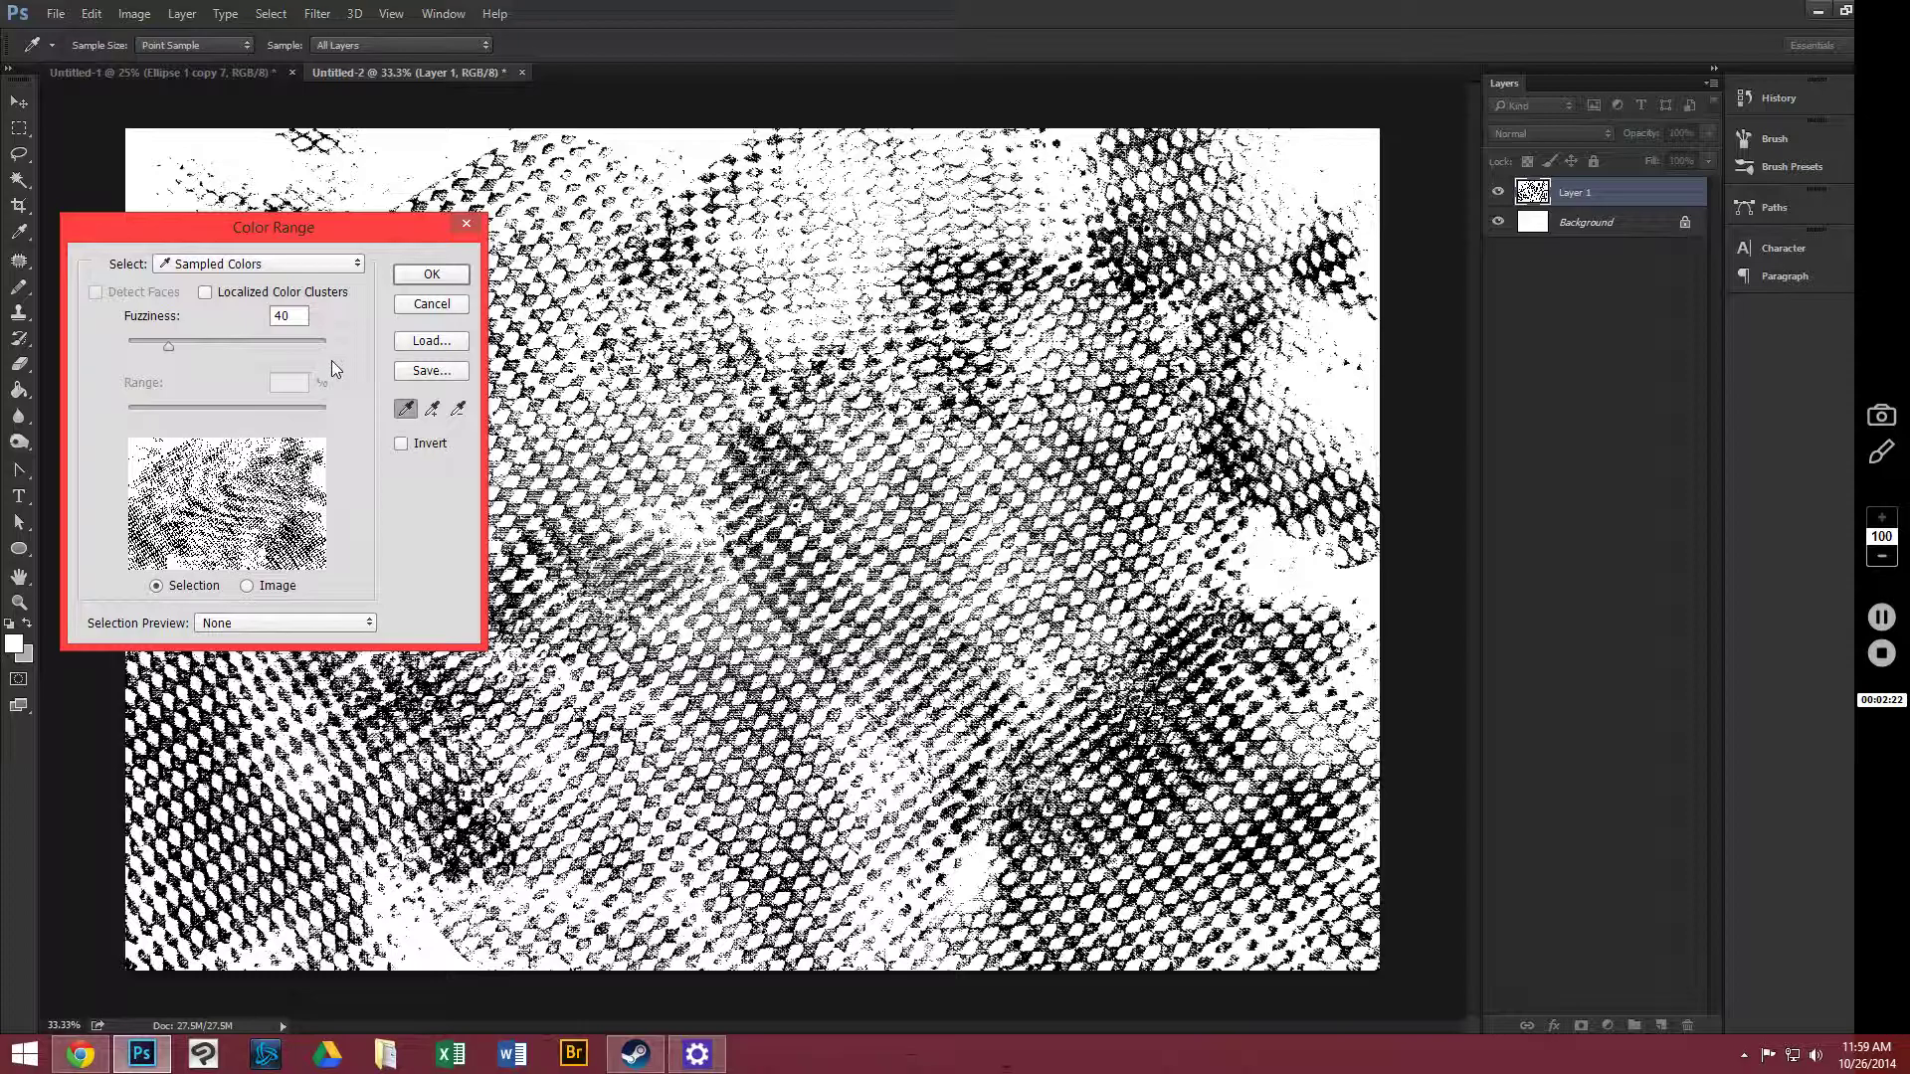
{"action": "left_click", "coordinate": [430, 276]}
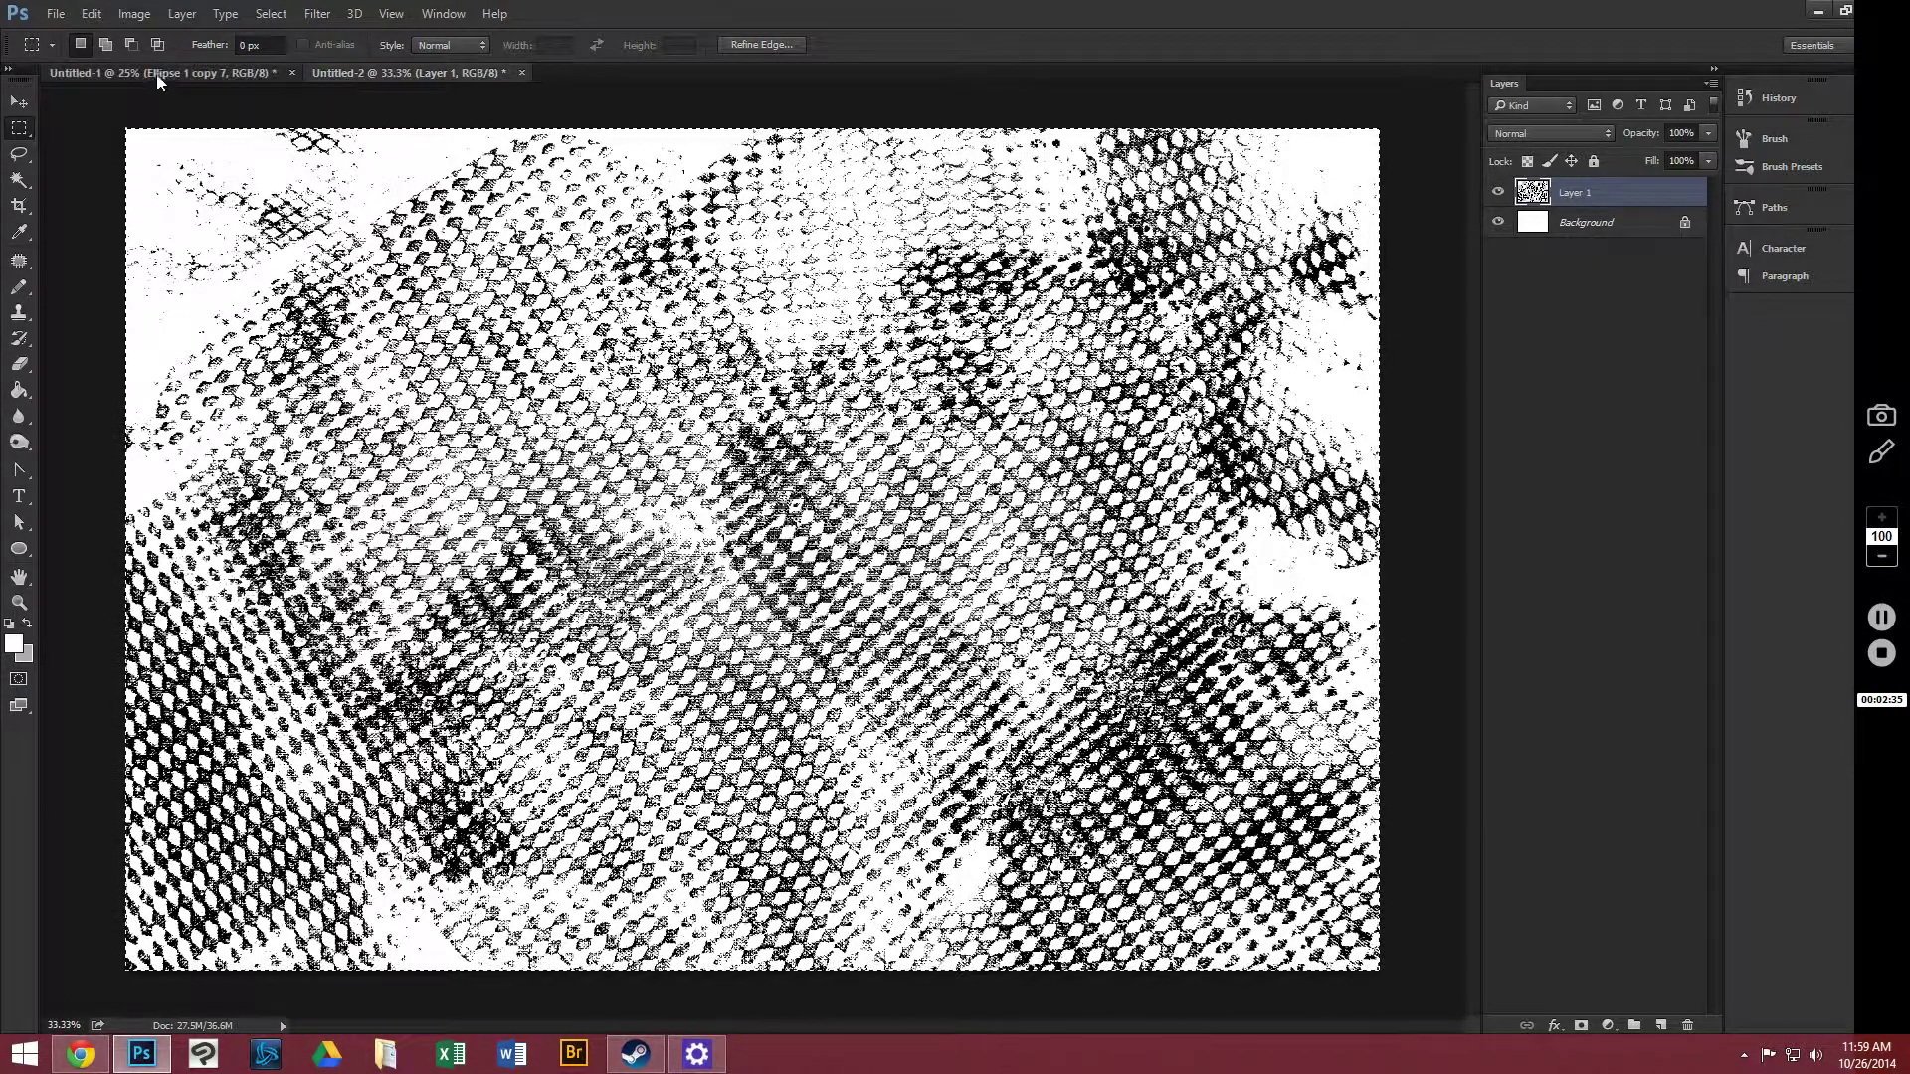
Step: Paste the texture into Untitled-1, scale to about 73%, rotate slightly, and move it over the arc
{"action": "left_click", "coordinate": [159, 73]}
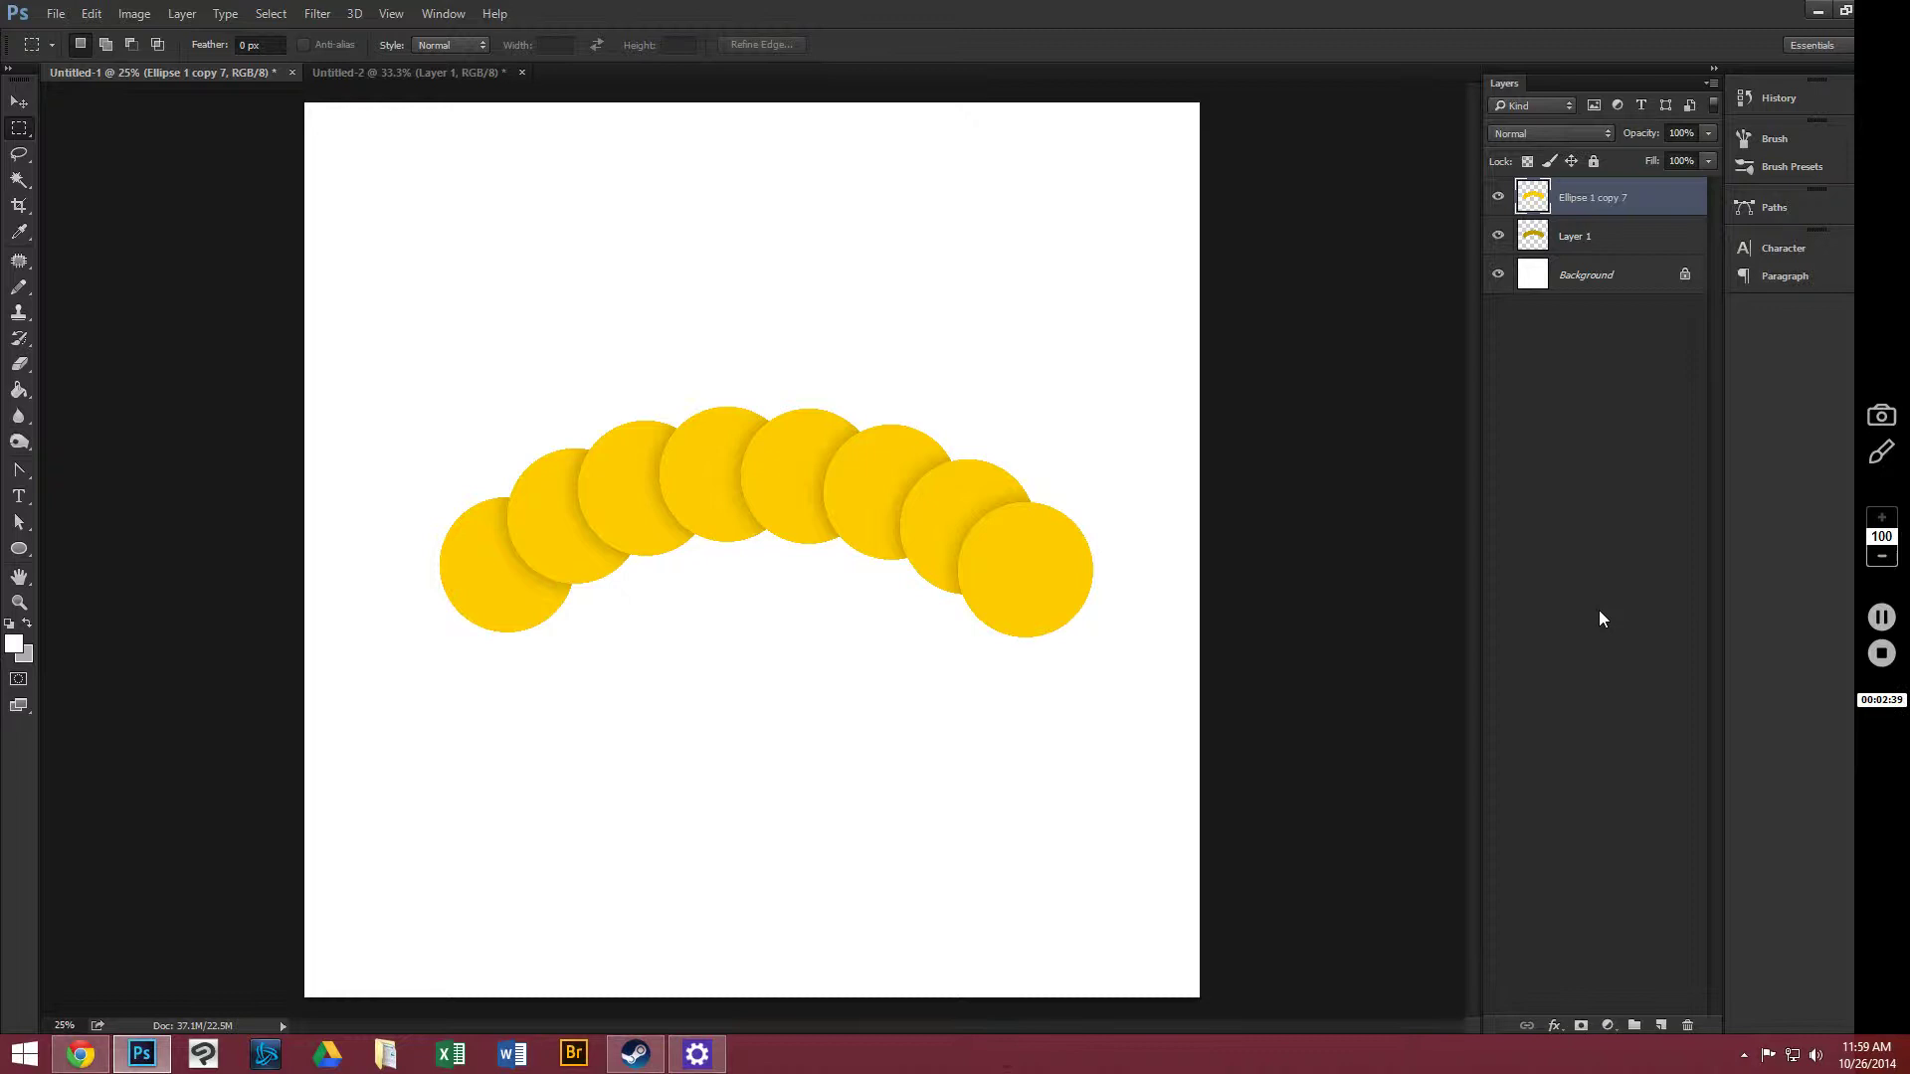
{"action": "key", "text": "ctrl+v"}
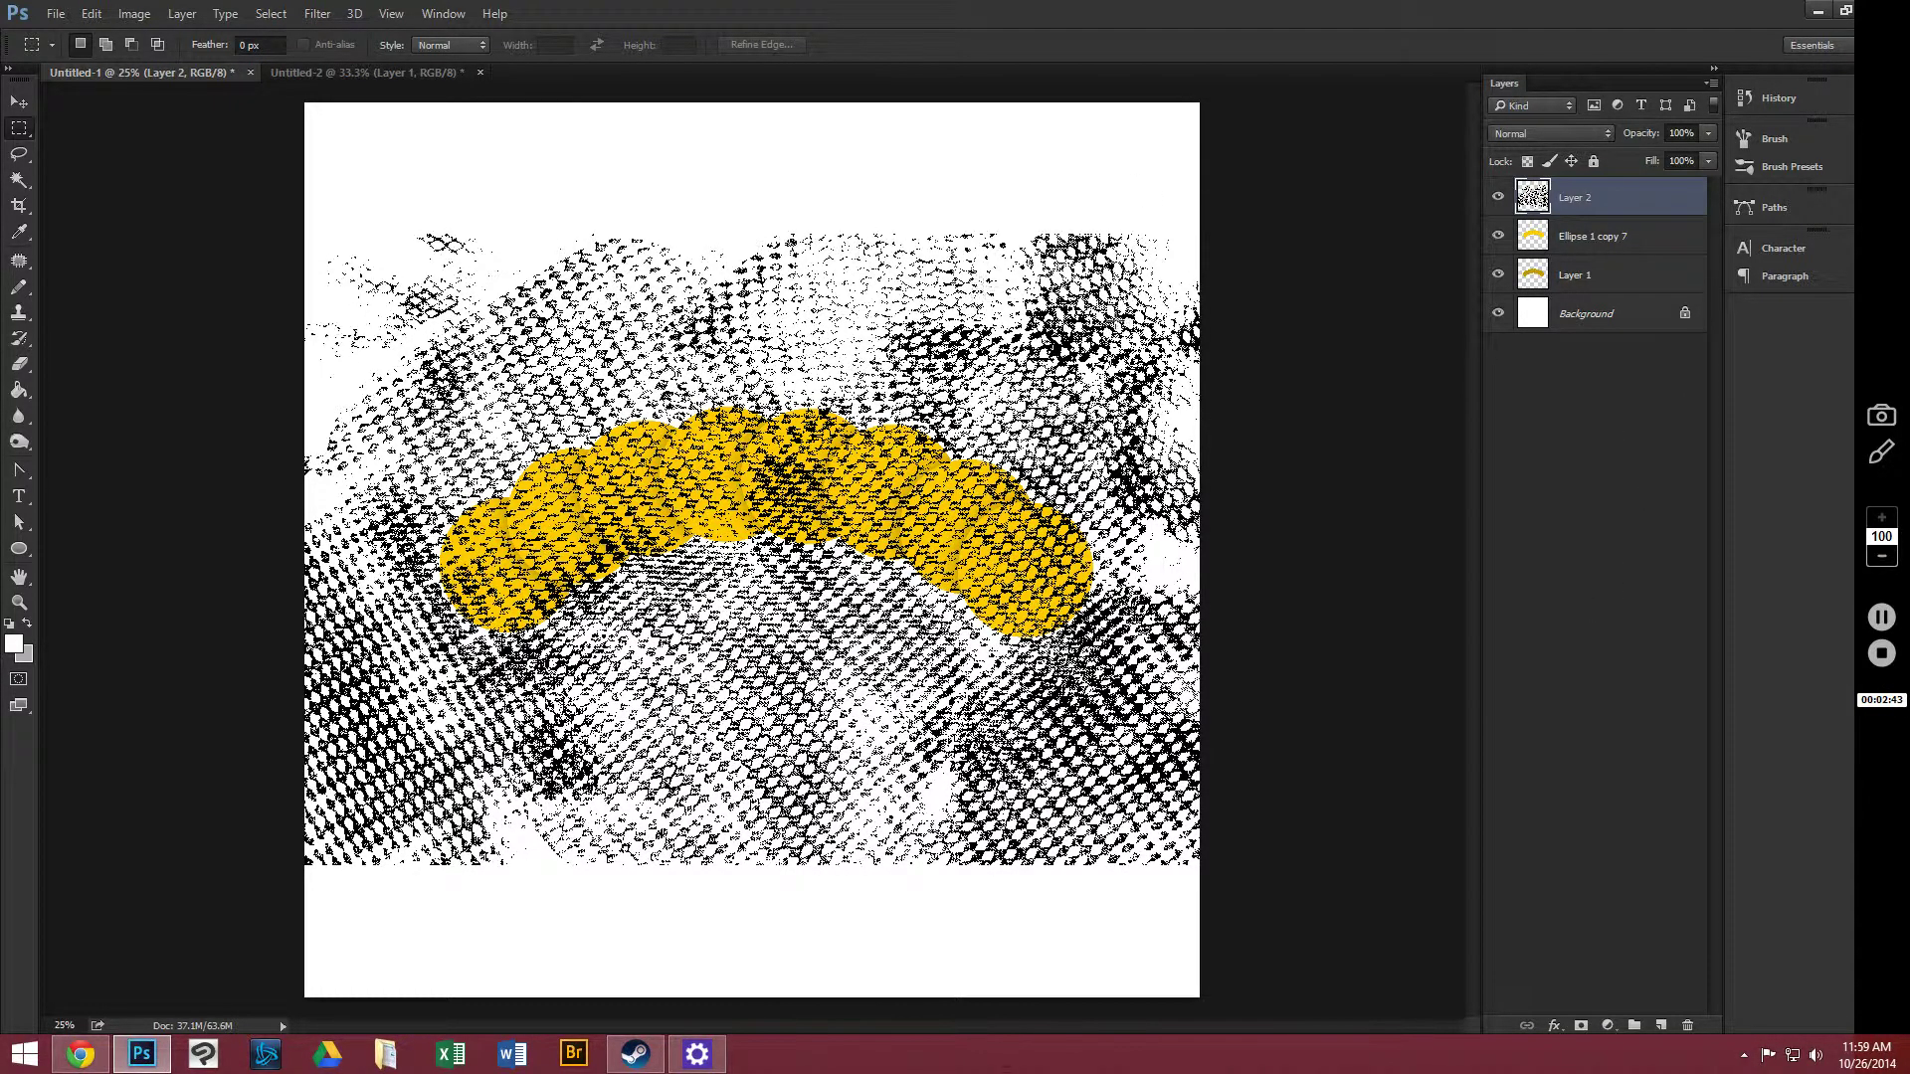
{"action": "key", "text": "ctrl+t"}
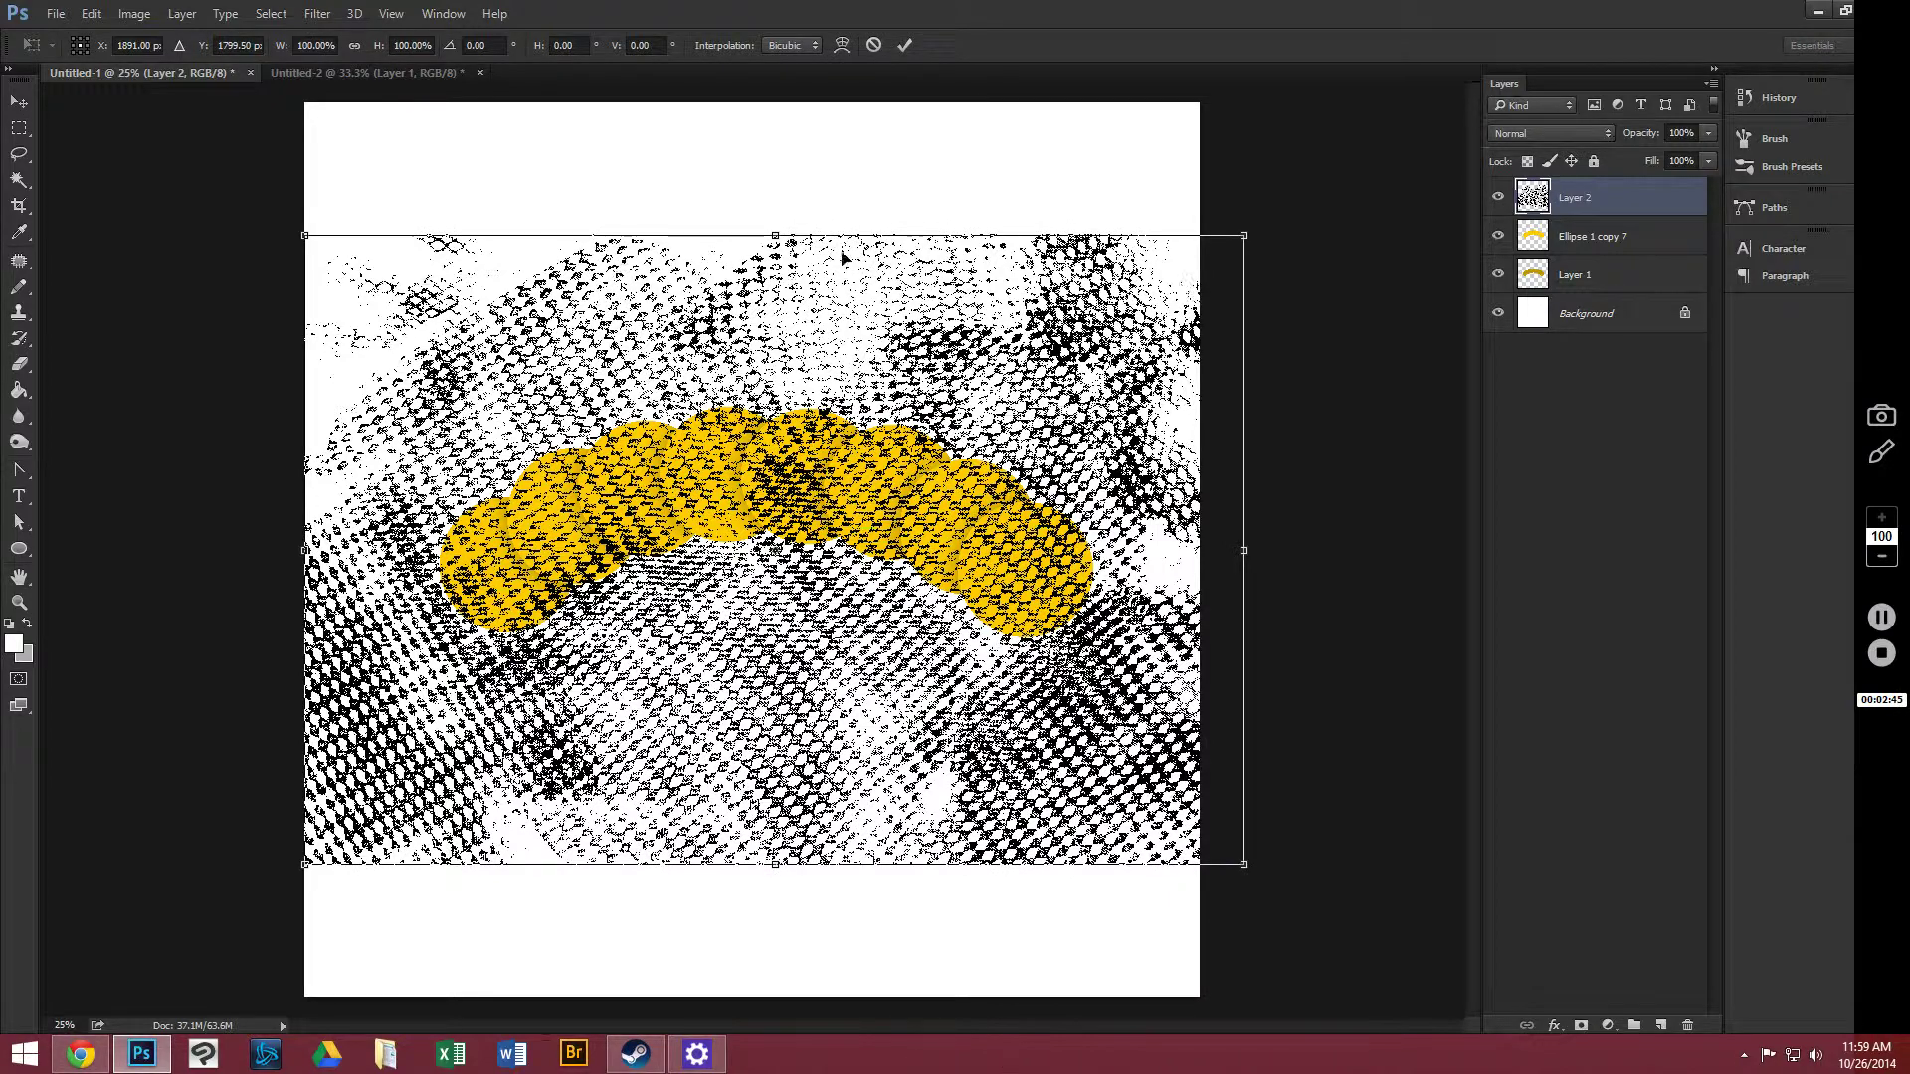
{"action": "left_click_drag", "start_coordinate": [315, 223], "coordinate": [422, 299]}
{"action": "left_click_drag", "start_coordinate": [1149, 283], "coordinate": [1212, 332]}
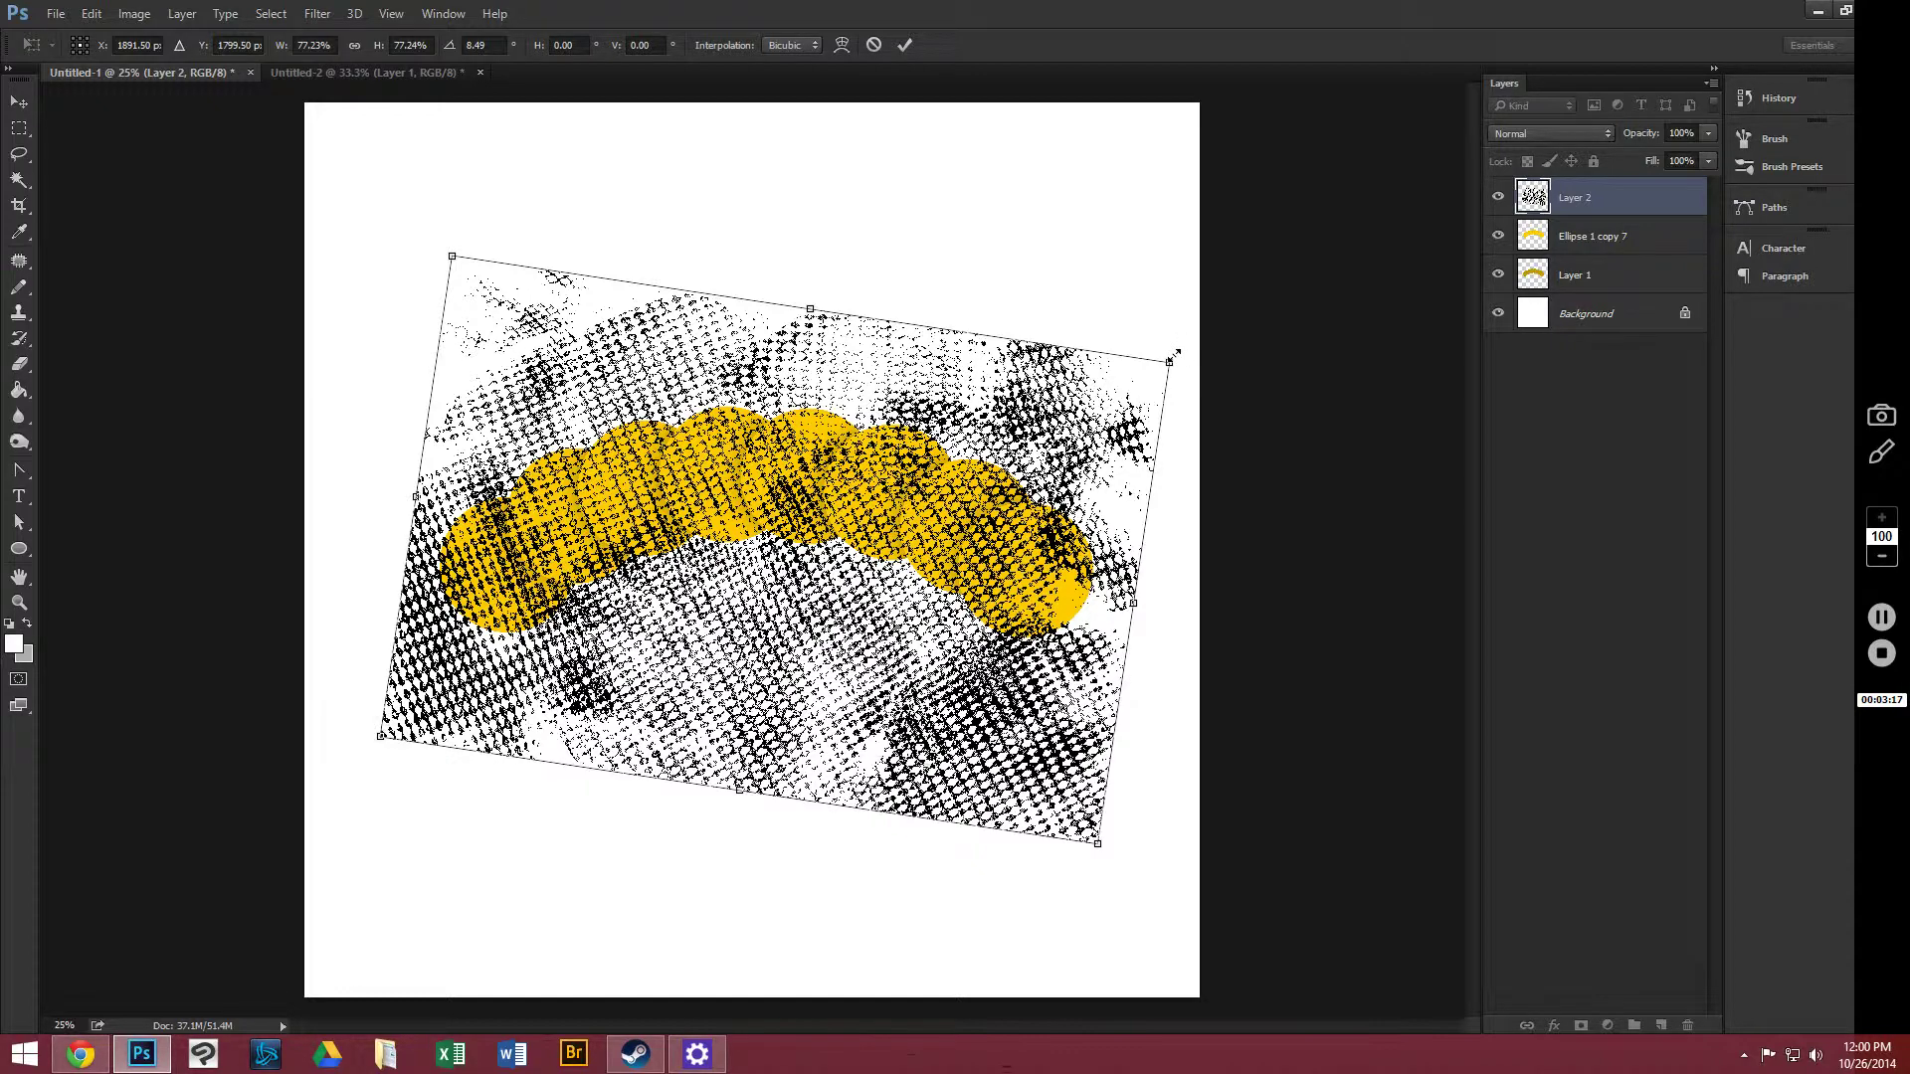
{"action": "left_click_drag", "start_coordinate": [1170, 363], "coordinate": [1134, 384]}
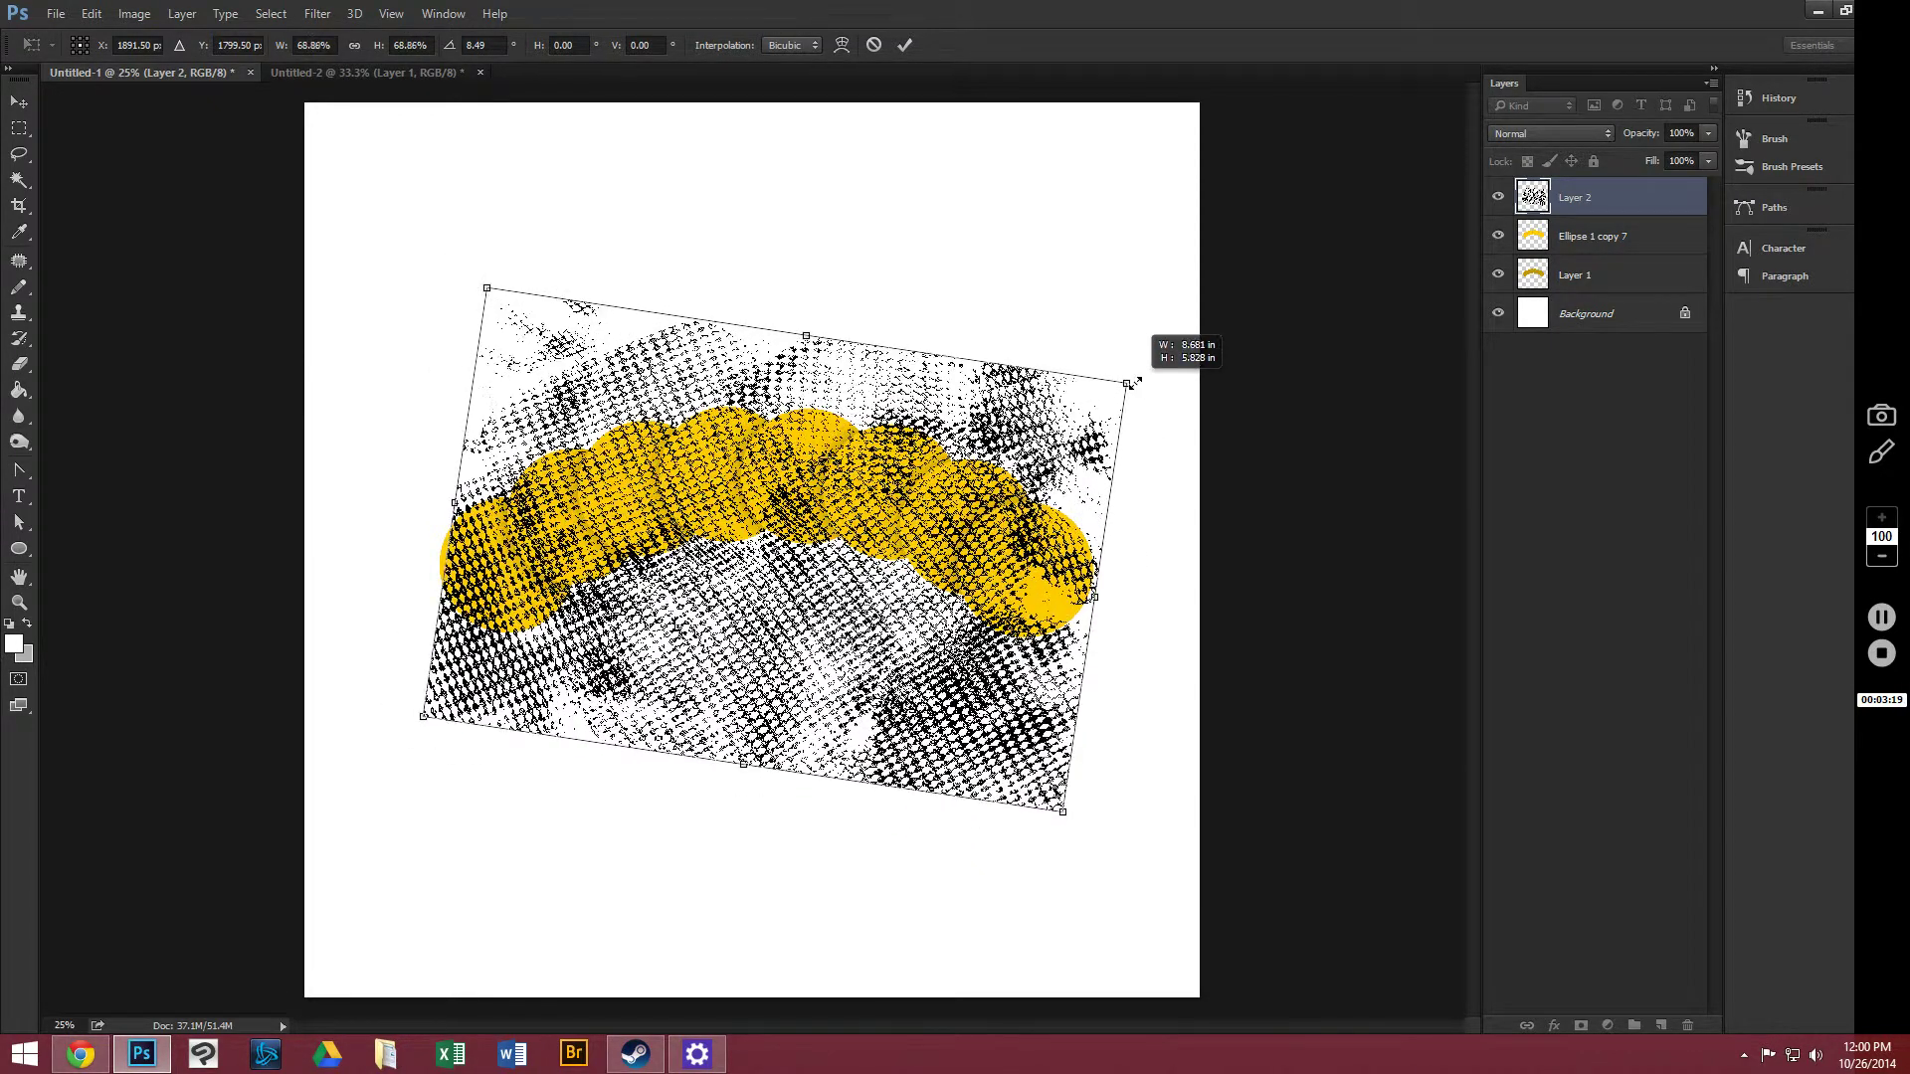
{"action": "left_click_drag", "start_coordinate": [1132, 383], "coordinate": [1130, 389]}
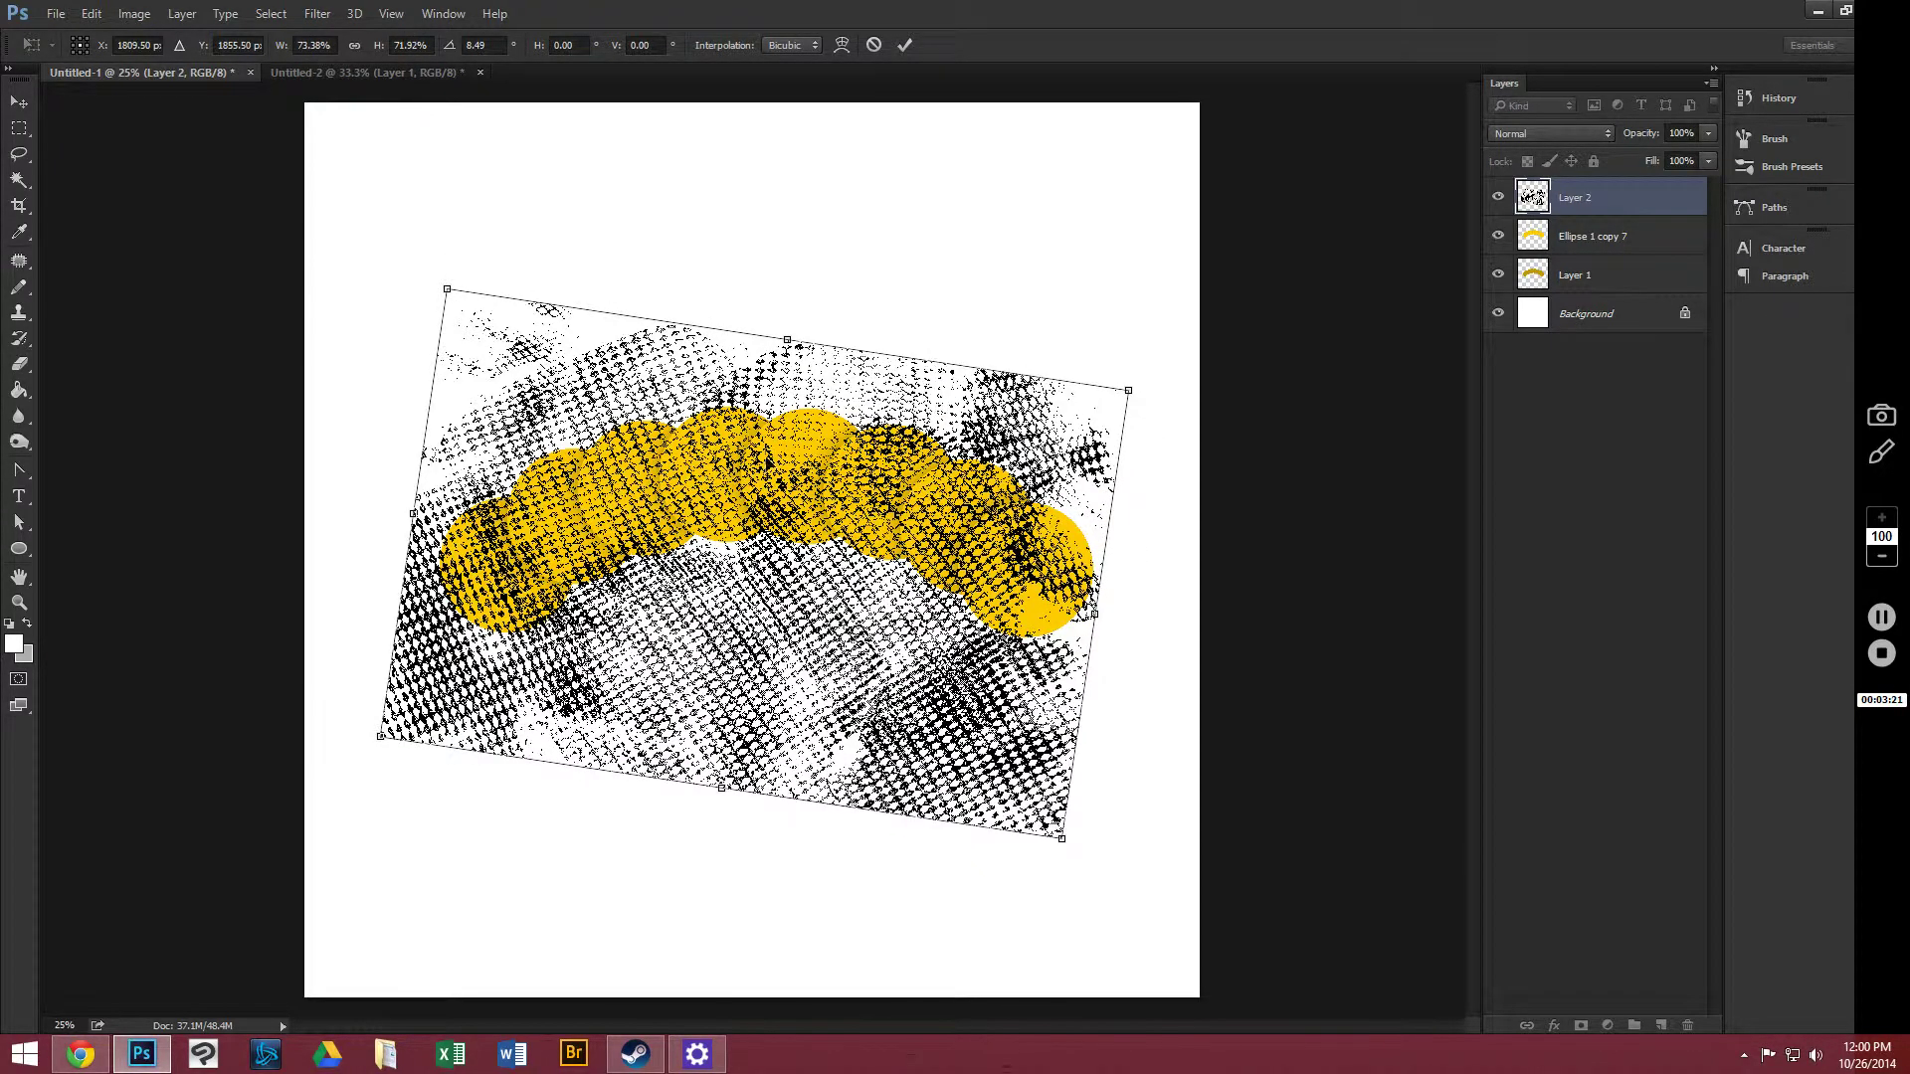
{"action": "mouse_move", "coordinate": [777, 466]}
{"action": "left_mouse_down"}
{"action": "mouse_move", "coordinate": [808, 439]}
{"action": "mouse_move", "coordinate": [770, 475]}
{"action": "left_mouse_up"}
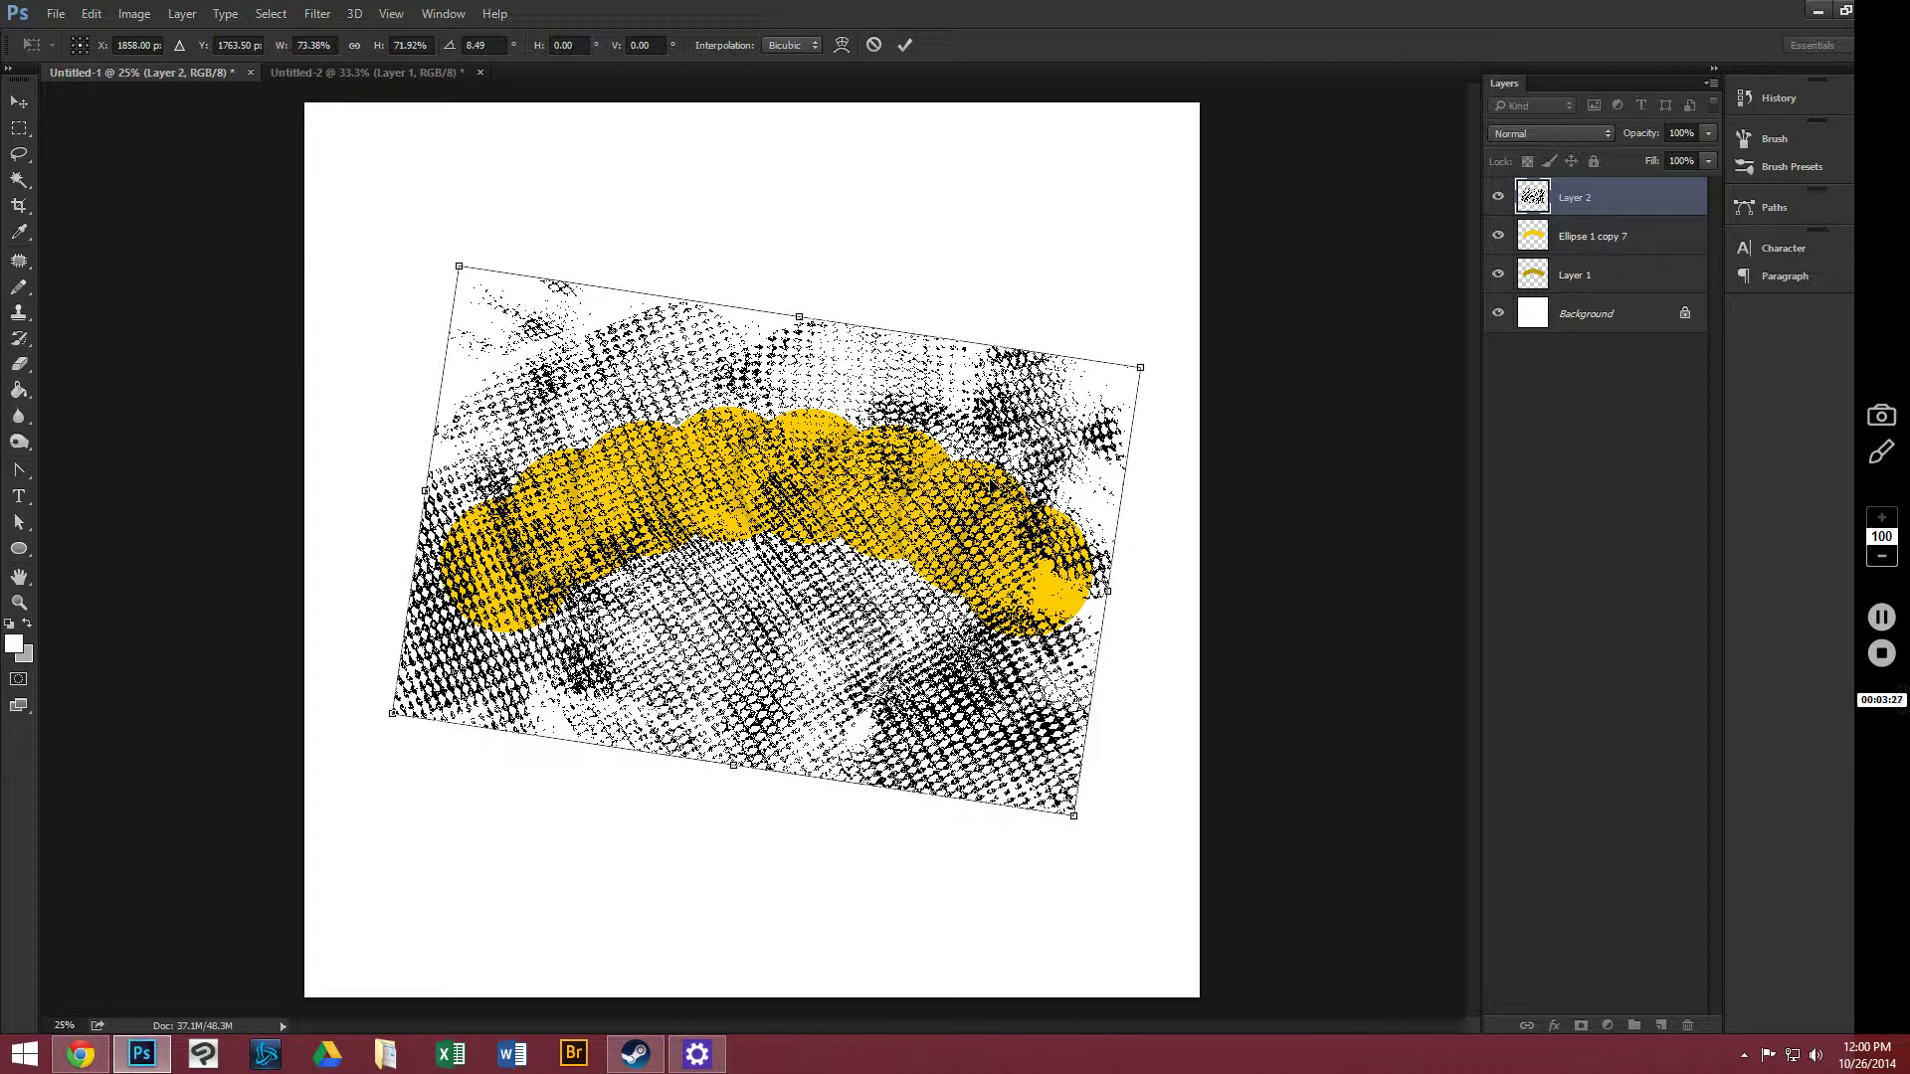
{"action": "key", "text": "Return"}
{"action": "key", "text": "m"}
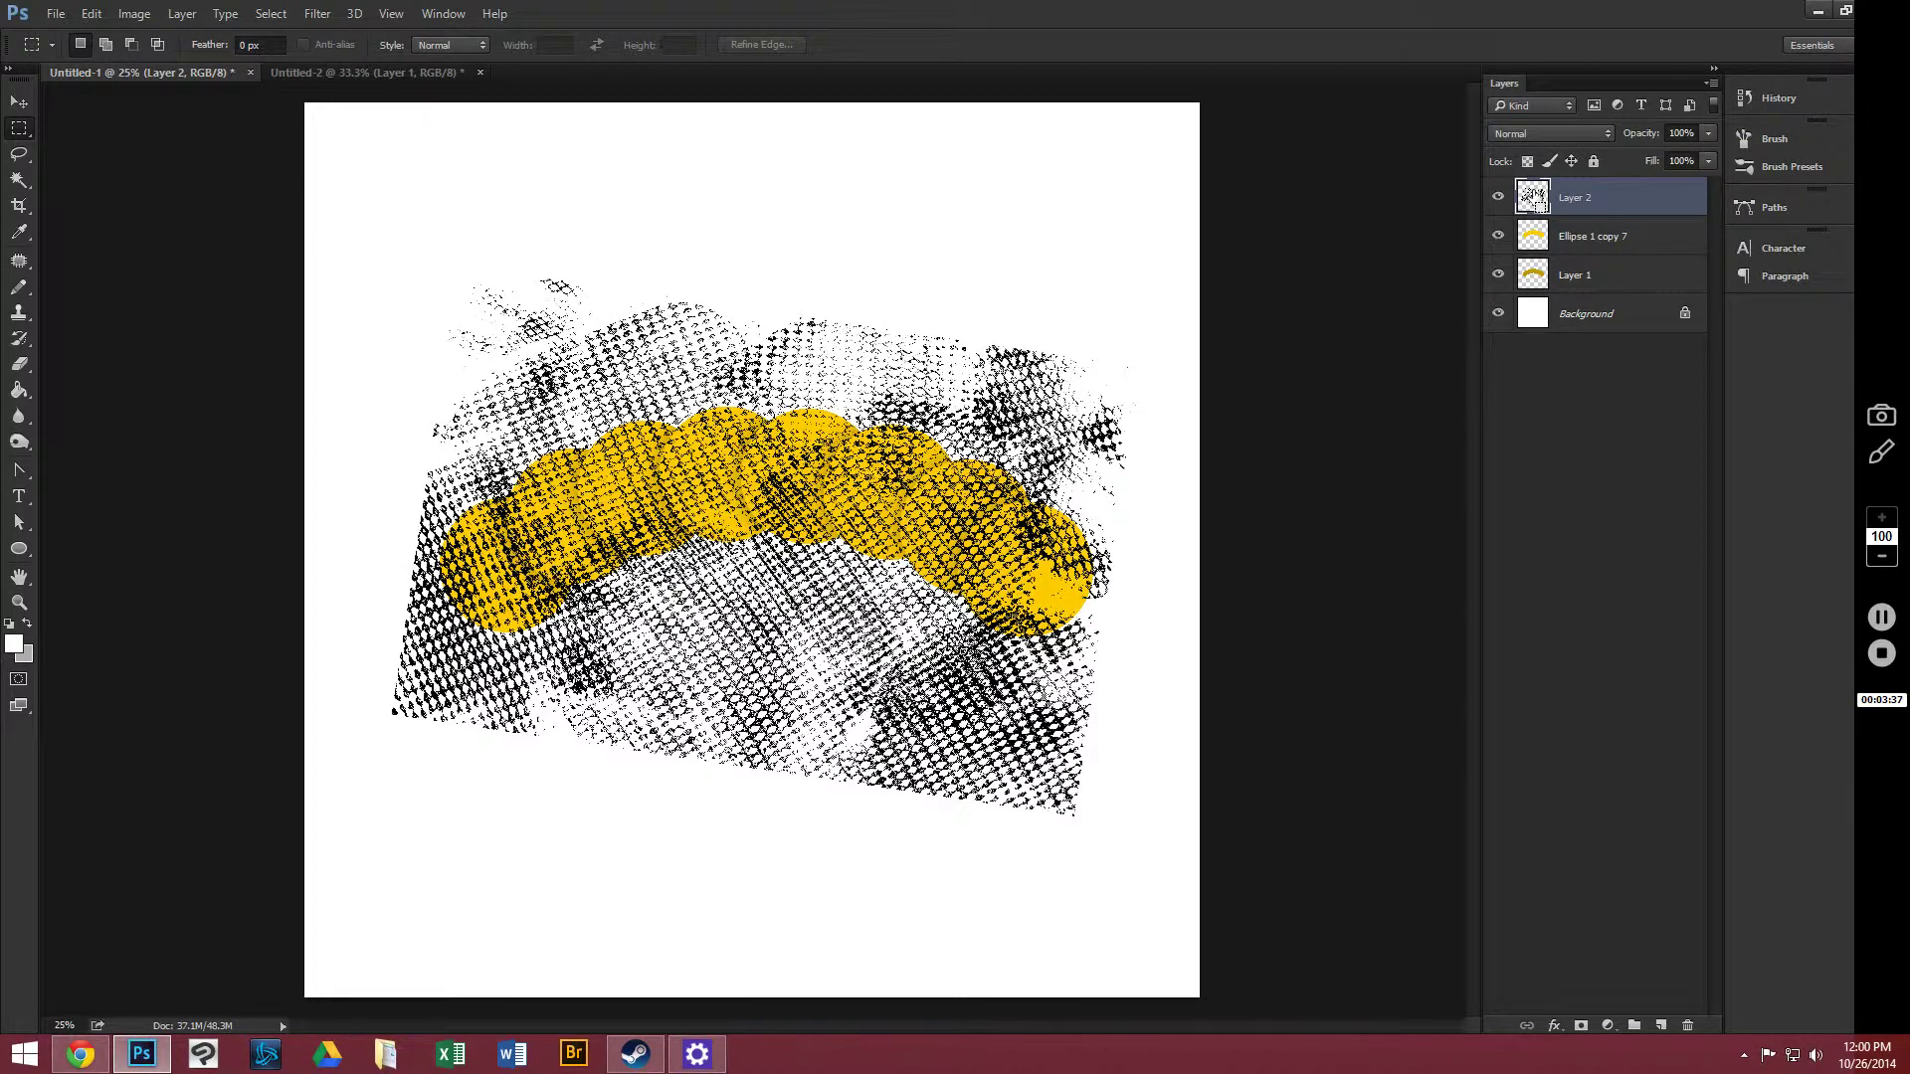
Step: Load Layer 2 as a selection, switch to Ellipse 1 copy 7, deselect, and hide Layer 2
{"action": "left_click", "coordinate": [1533, 198], "text": "ctrl"}
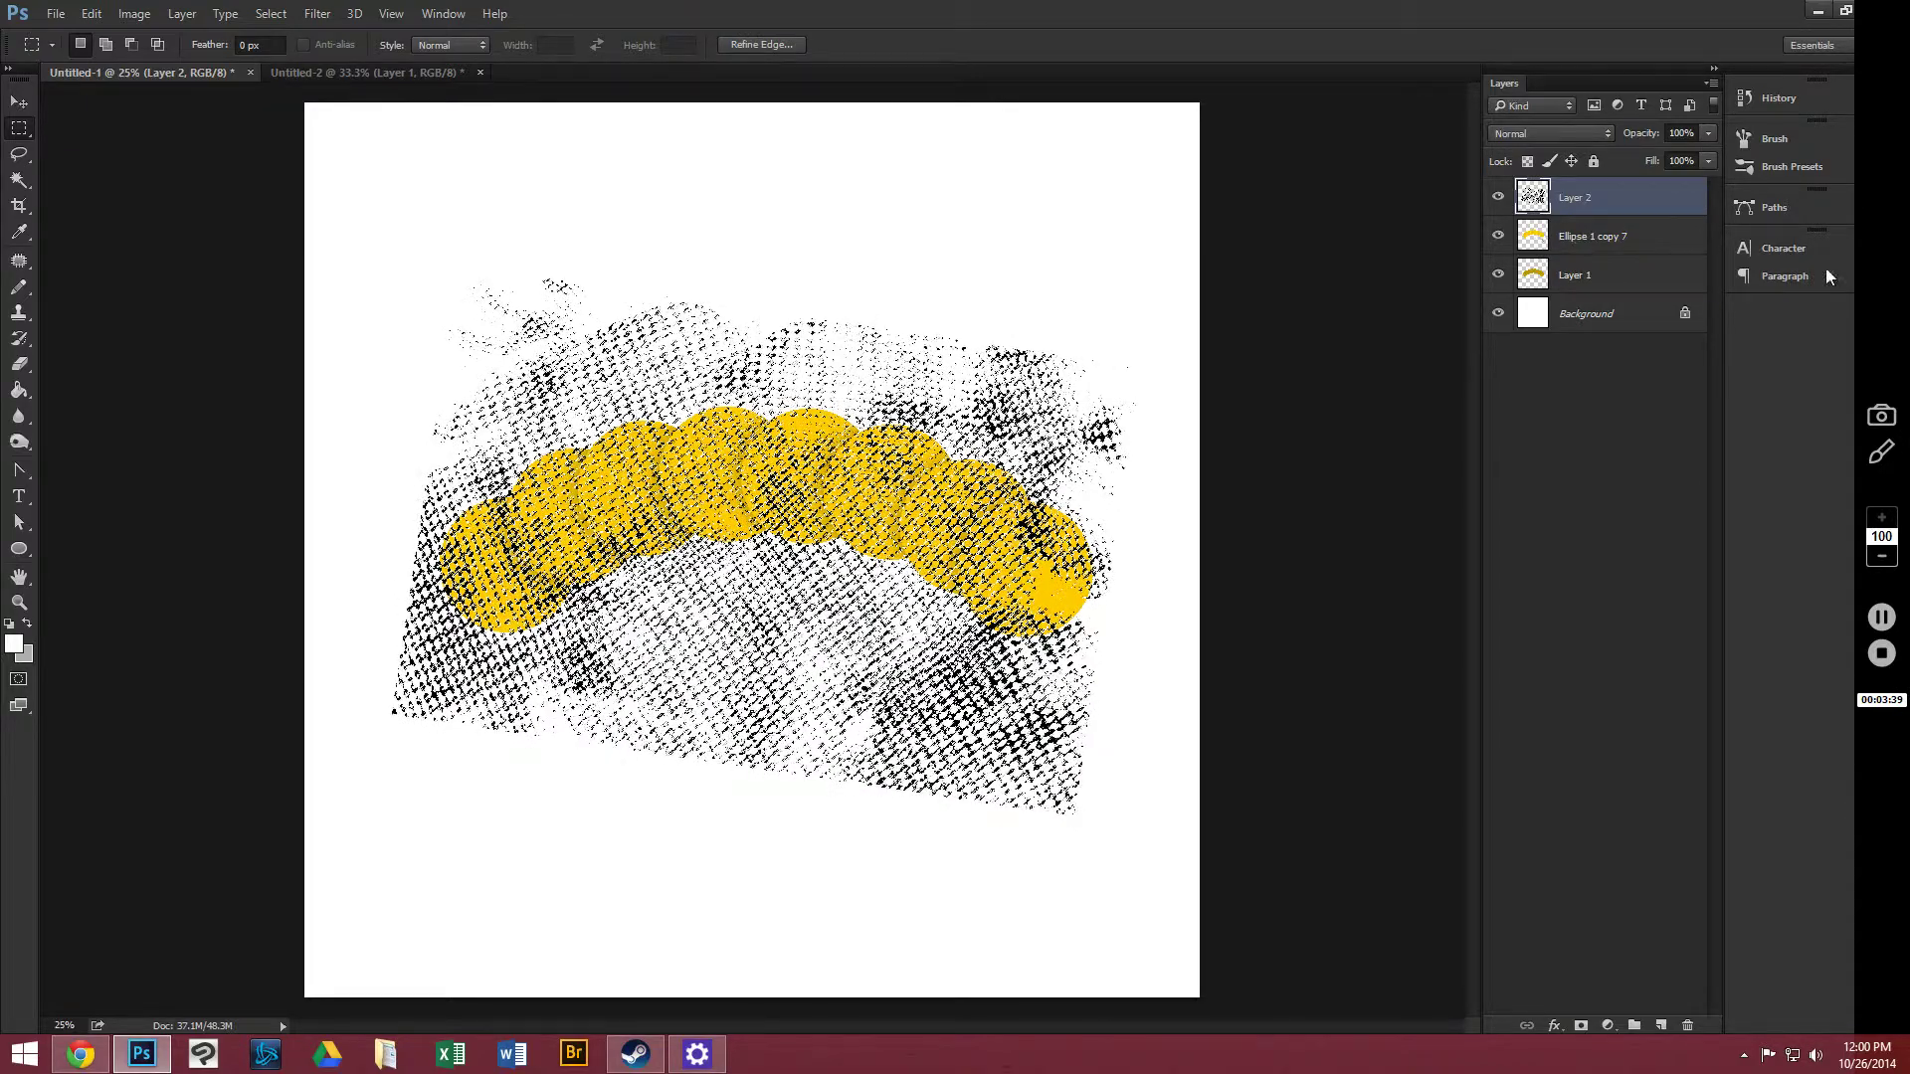
{"action": "key", "text": "alt+bracketleft"}
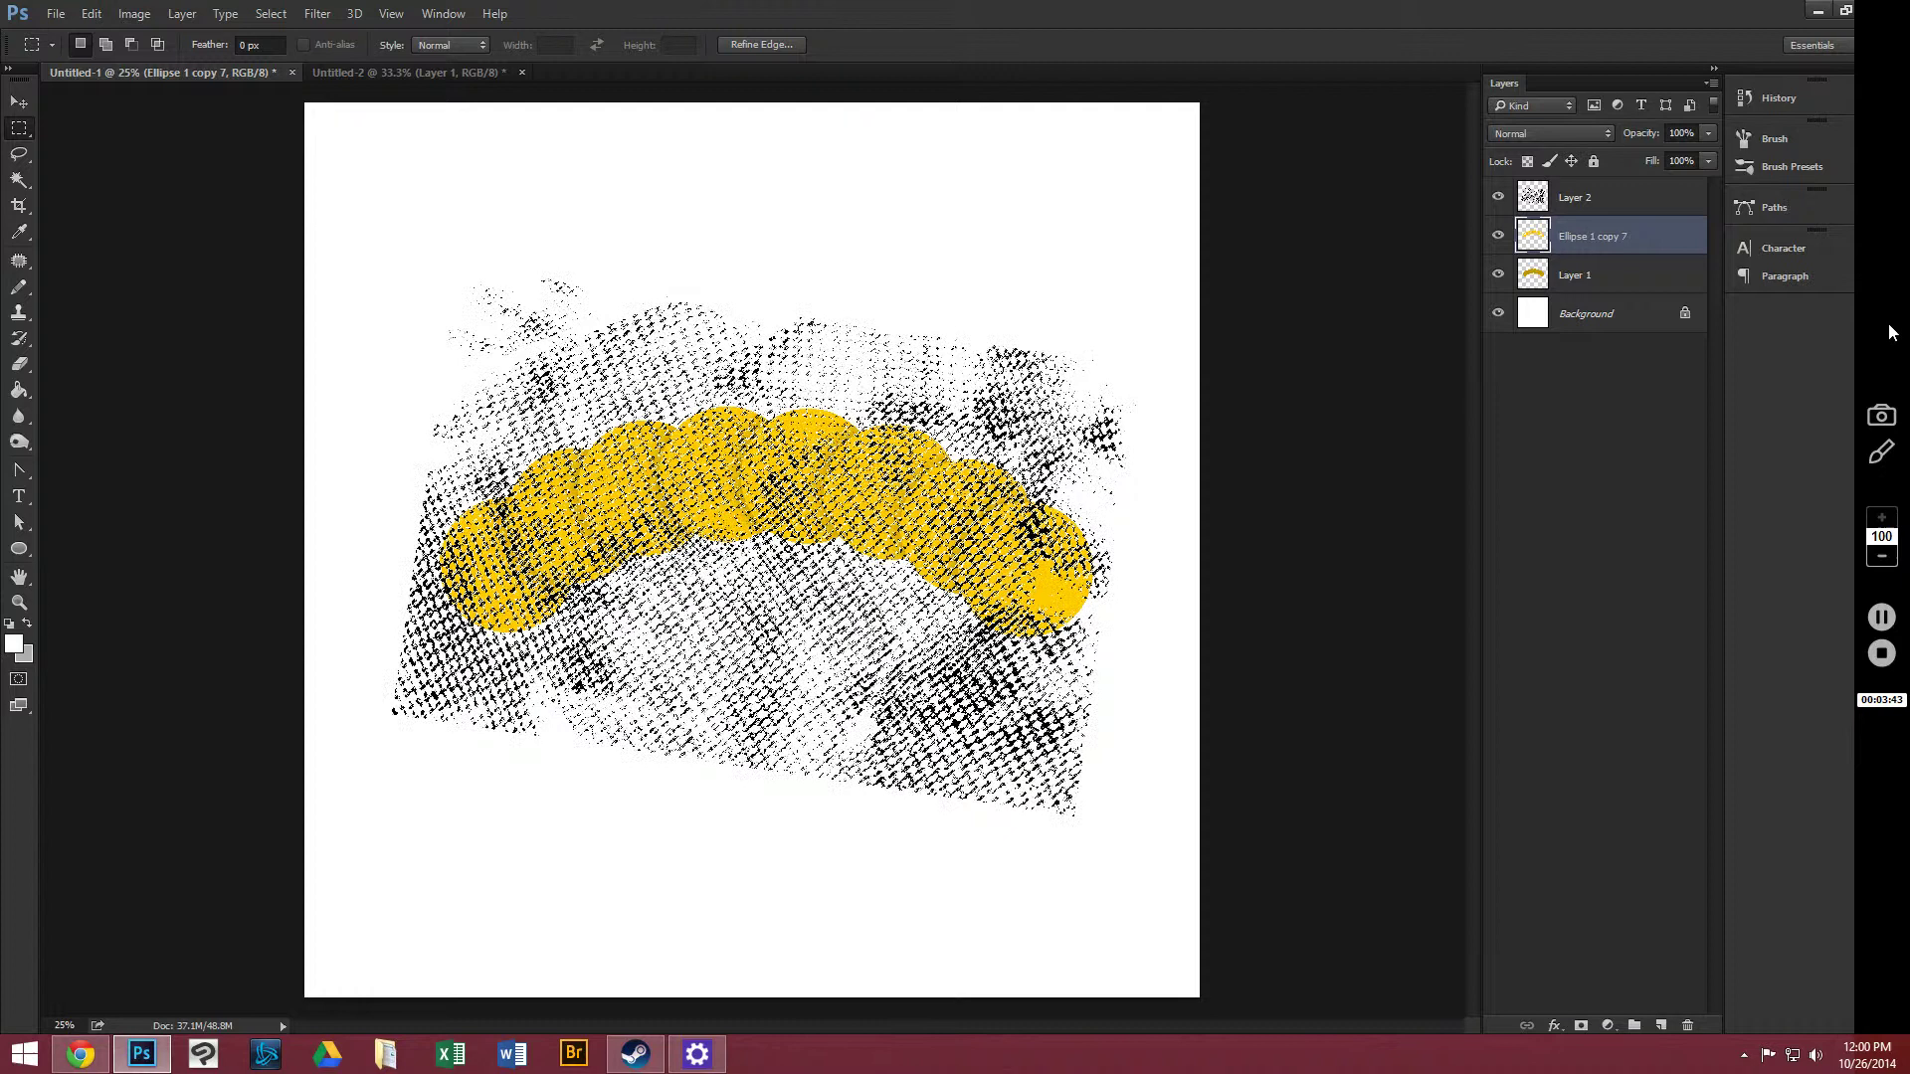
{"action": "key", "text": "ctrl+d"}
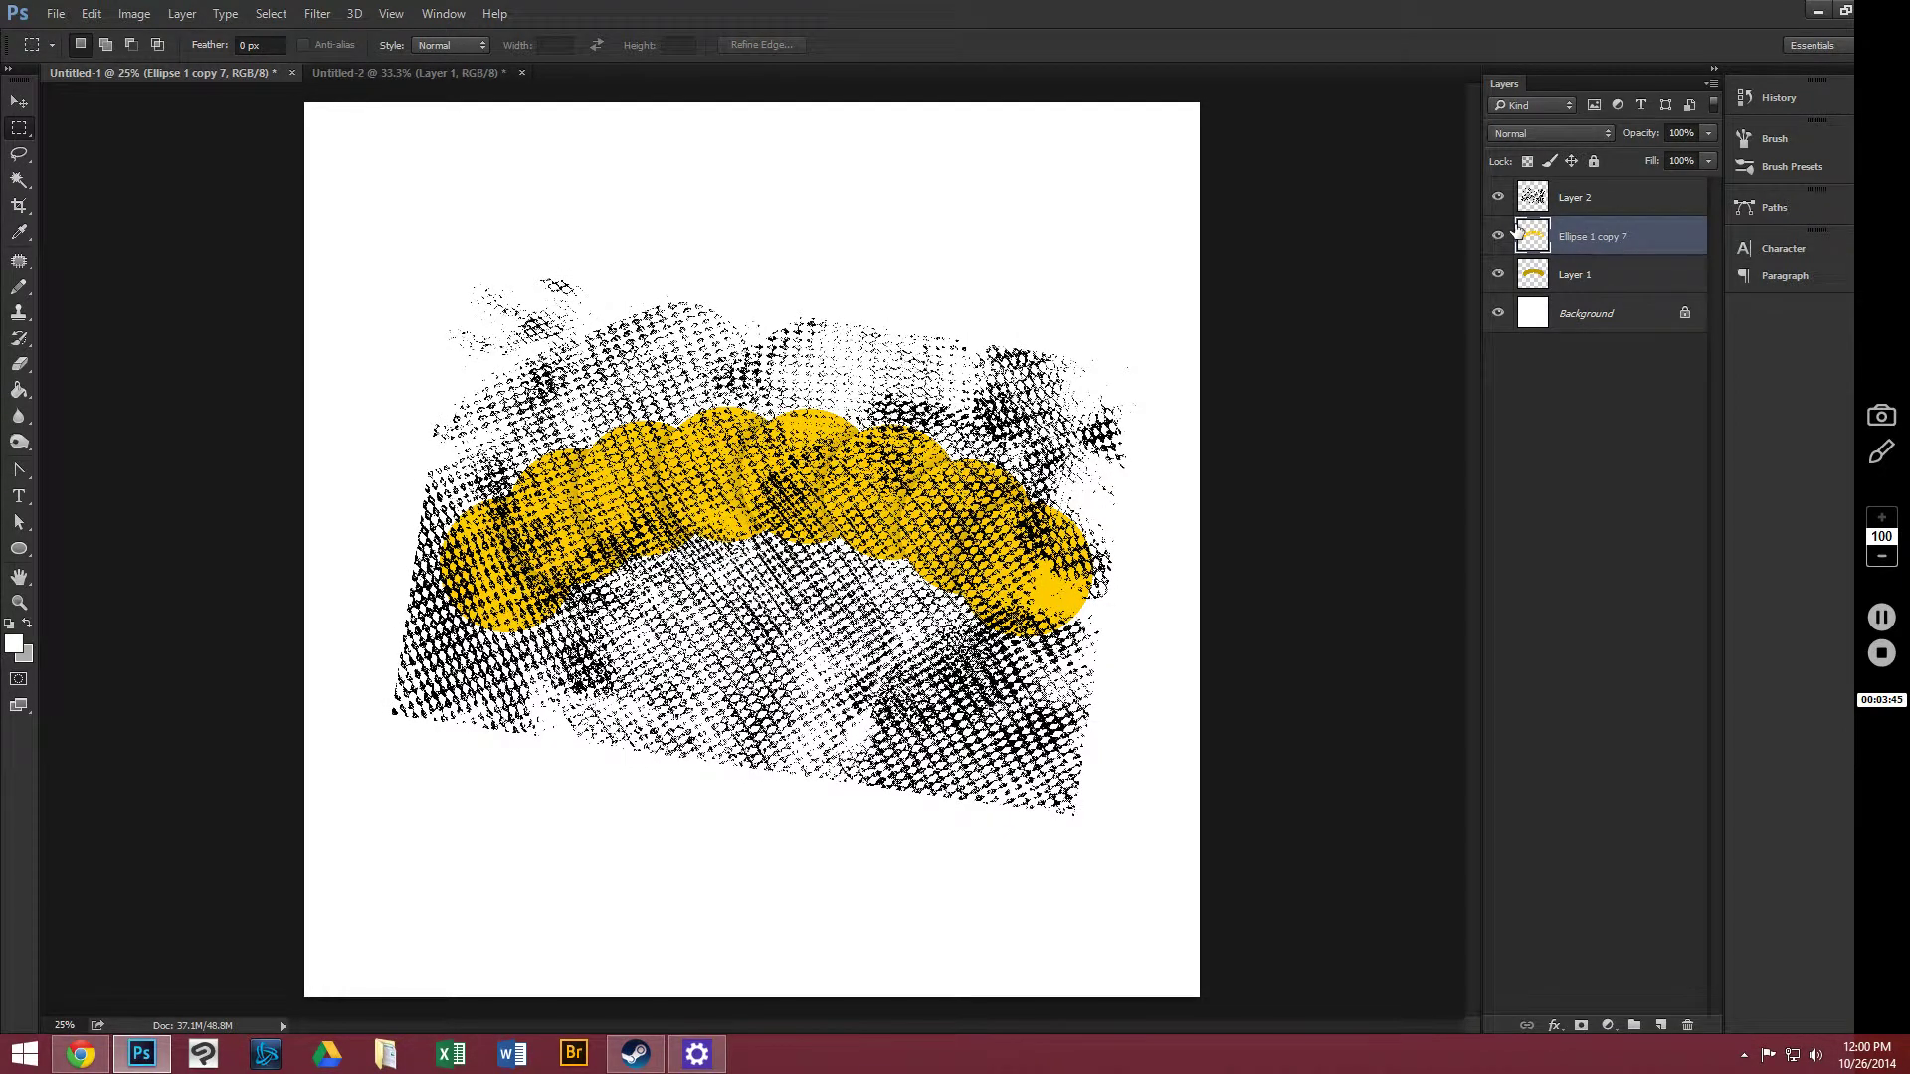
{"action": "left_click", "coordinate": [1501, 197]}
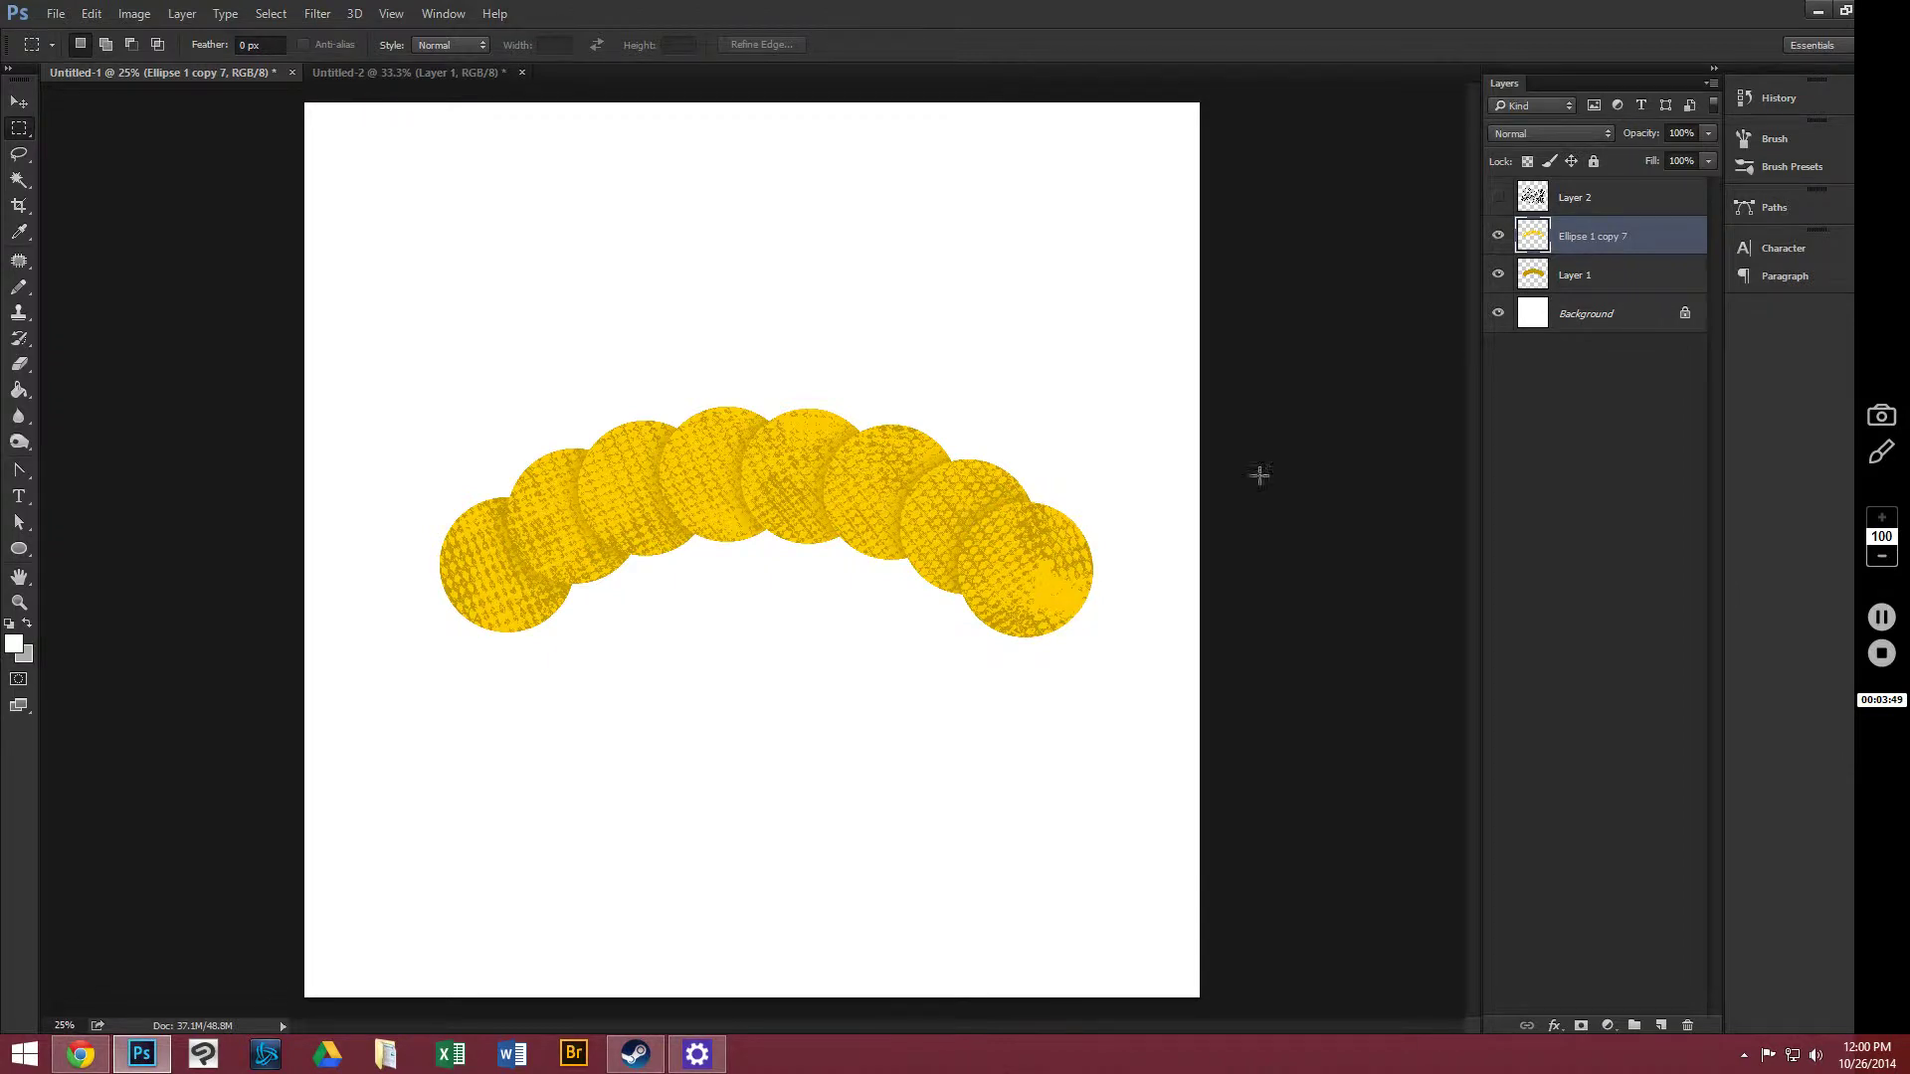
Step: Zoom in to inspect the textured circles, toggling Ellipse 1 copy 7 to compare
{"action": "key", "text": "ctrl+plus"}
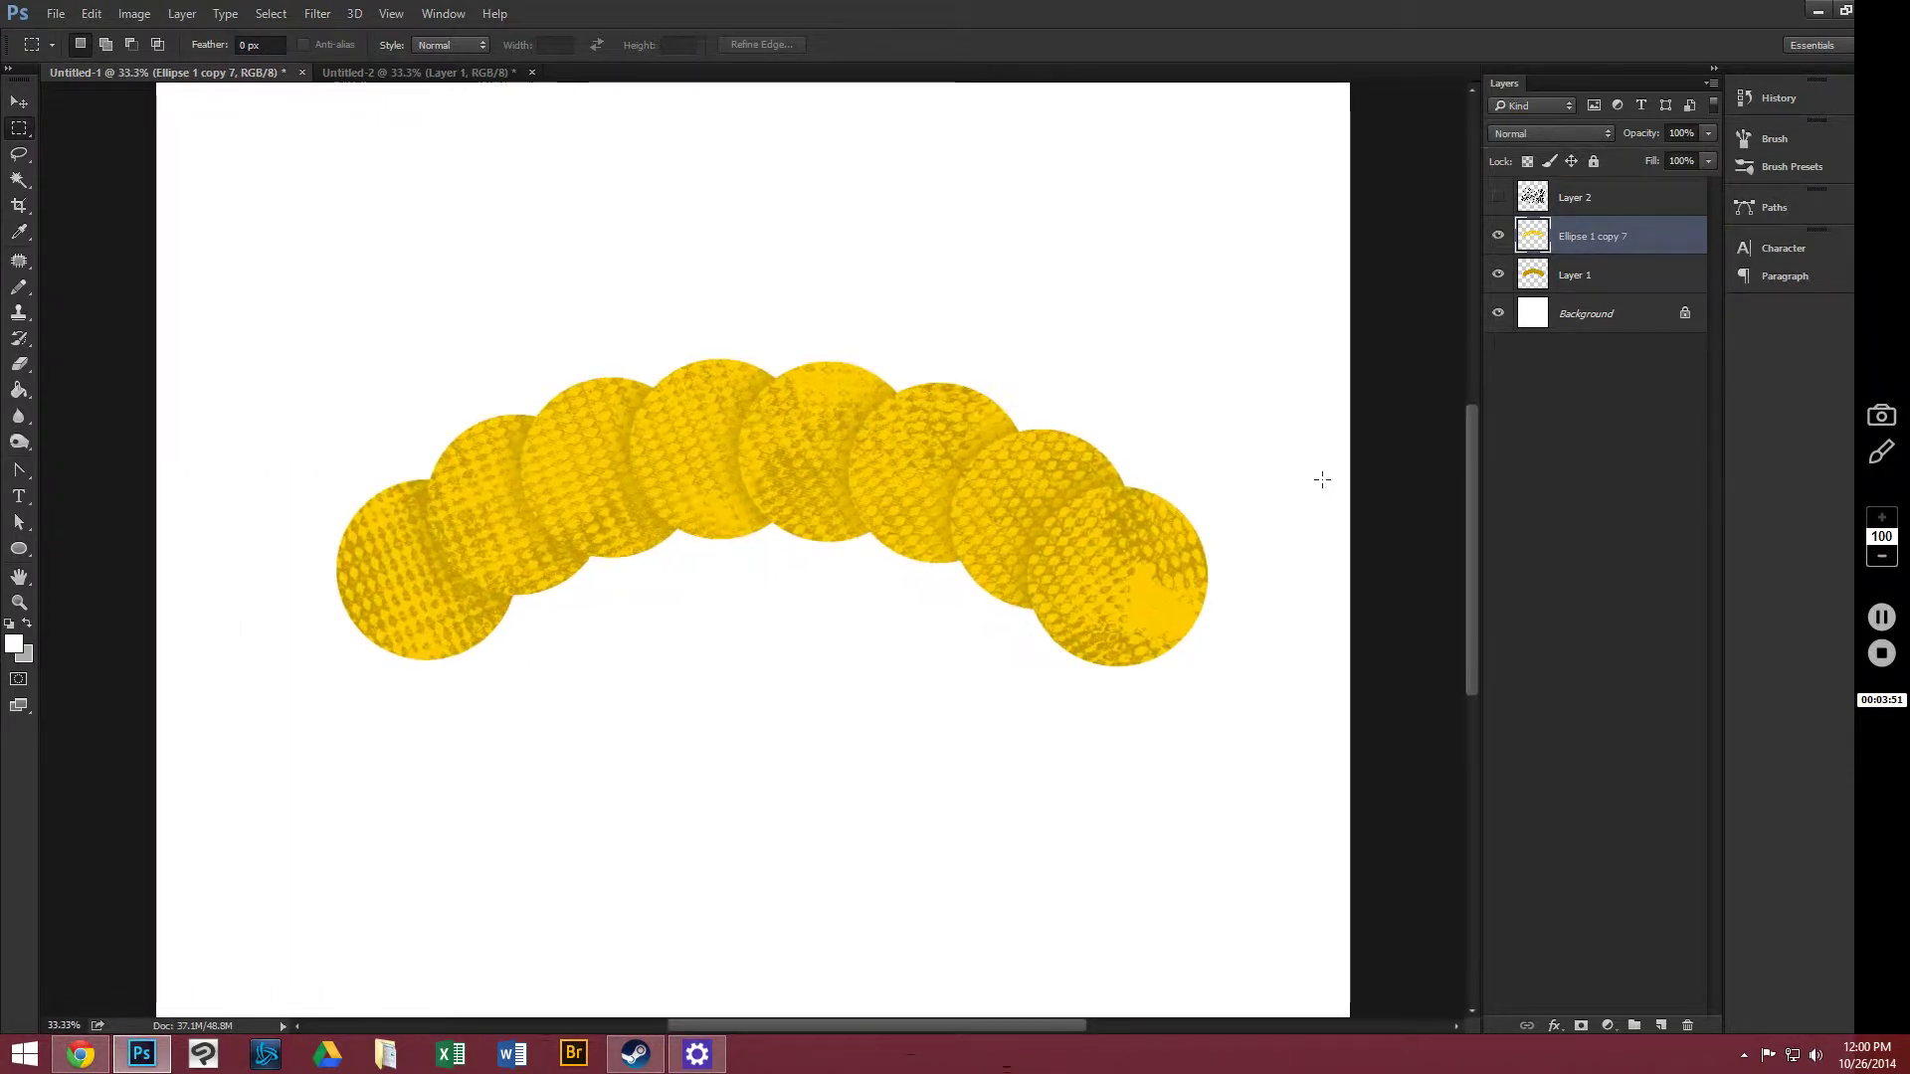
{"action": "key", "text": "ctrl+plus"}
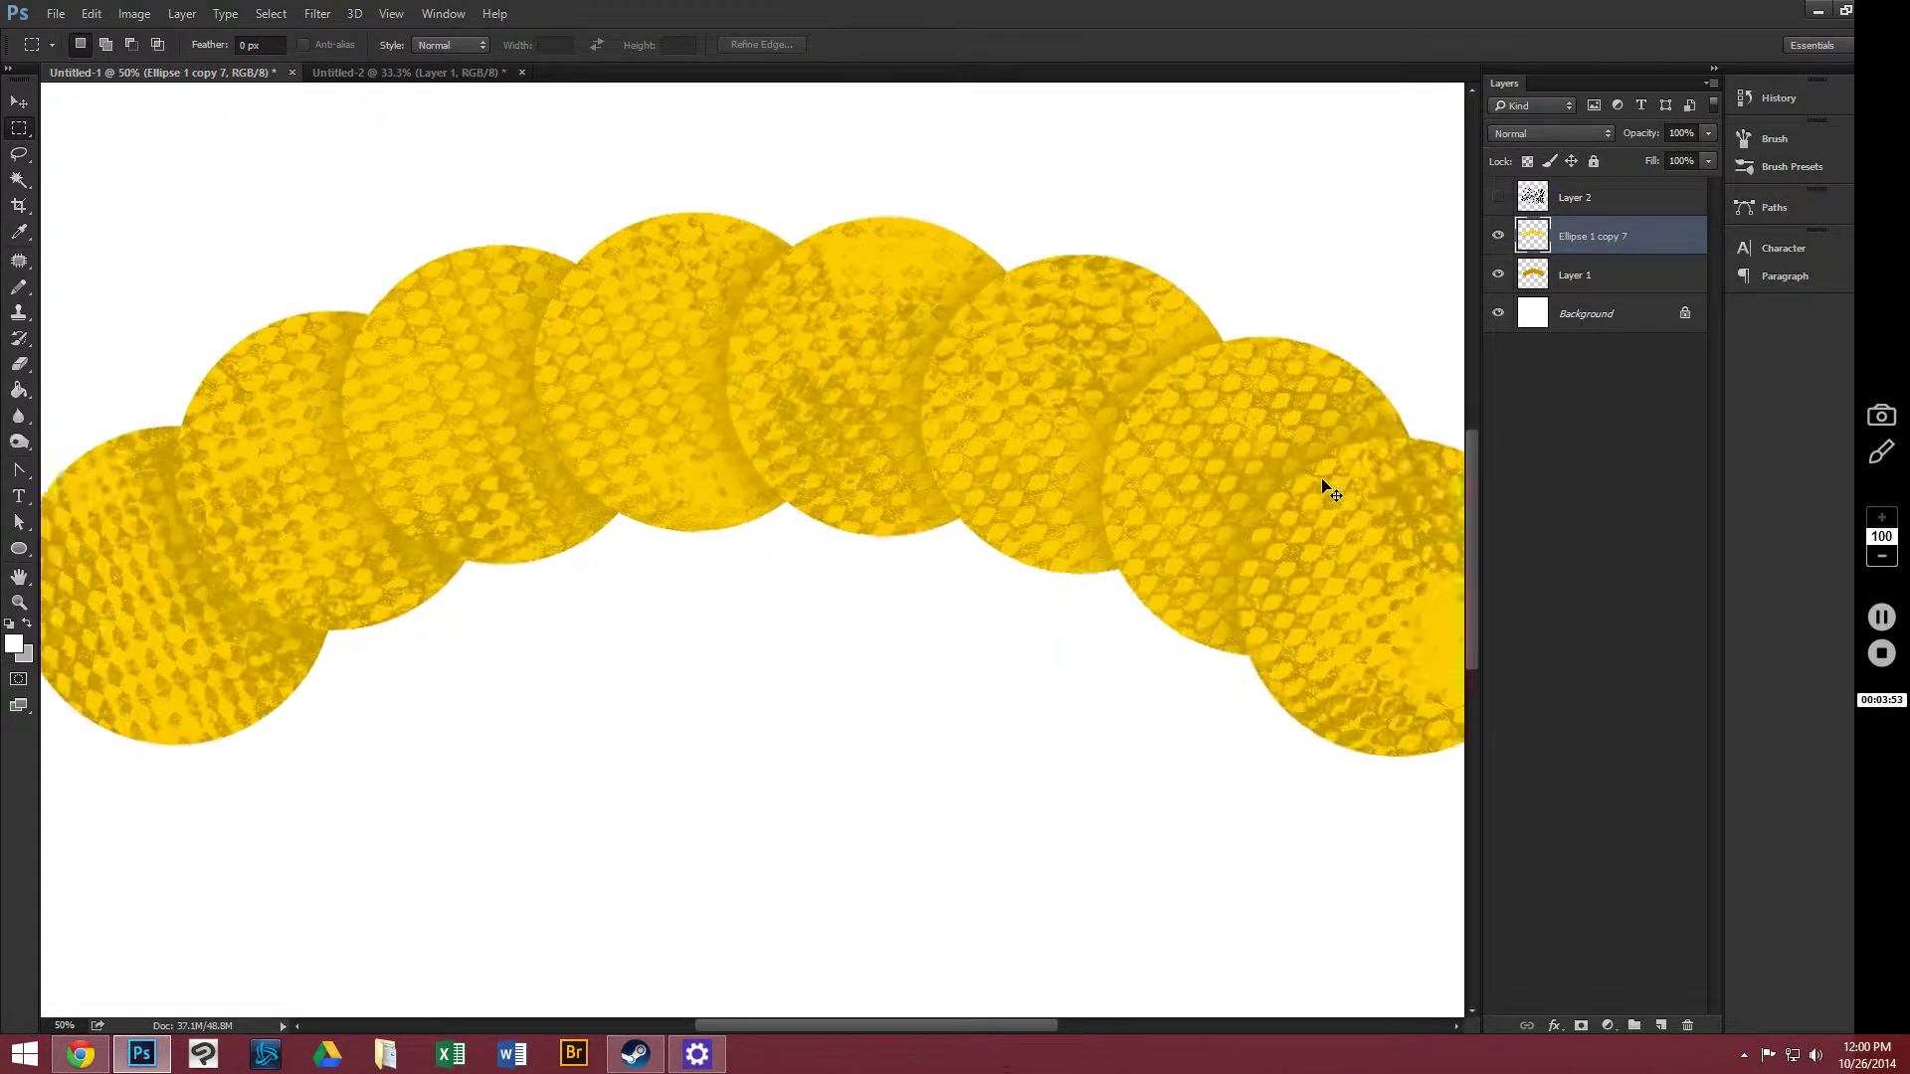
{"action": "key", "text": "ctrl+plus"}
{"action": "key", "text": "ctrl+plus"}
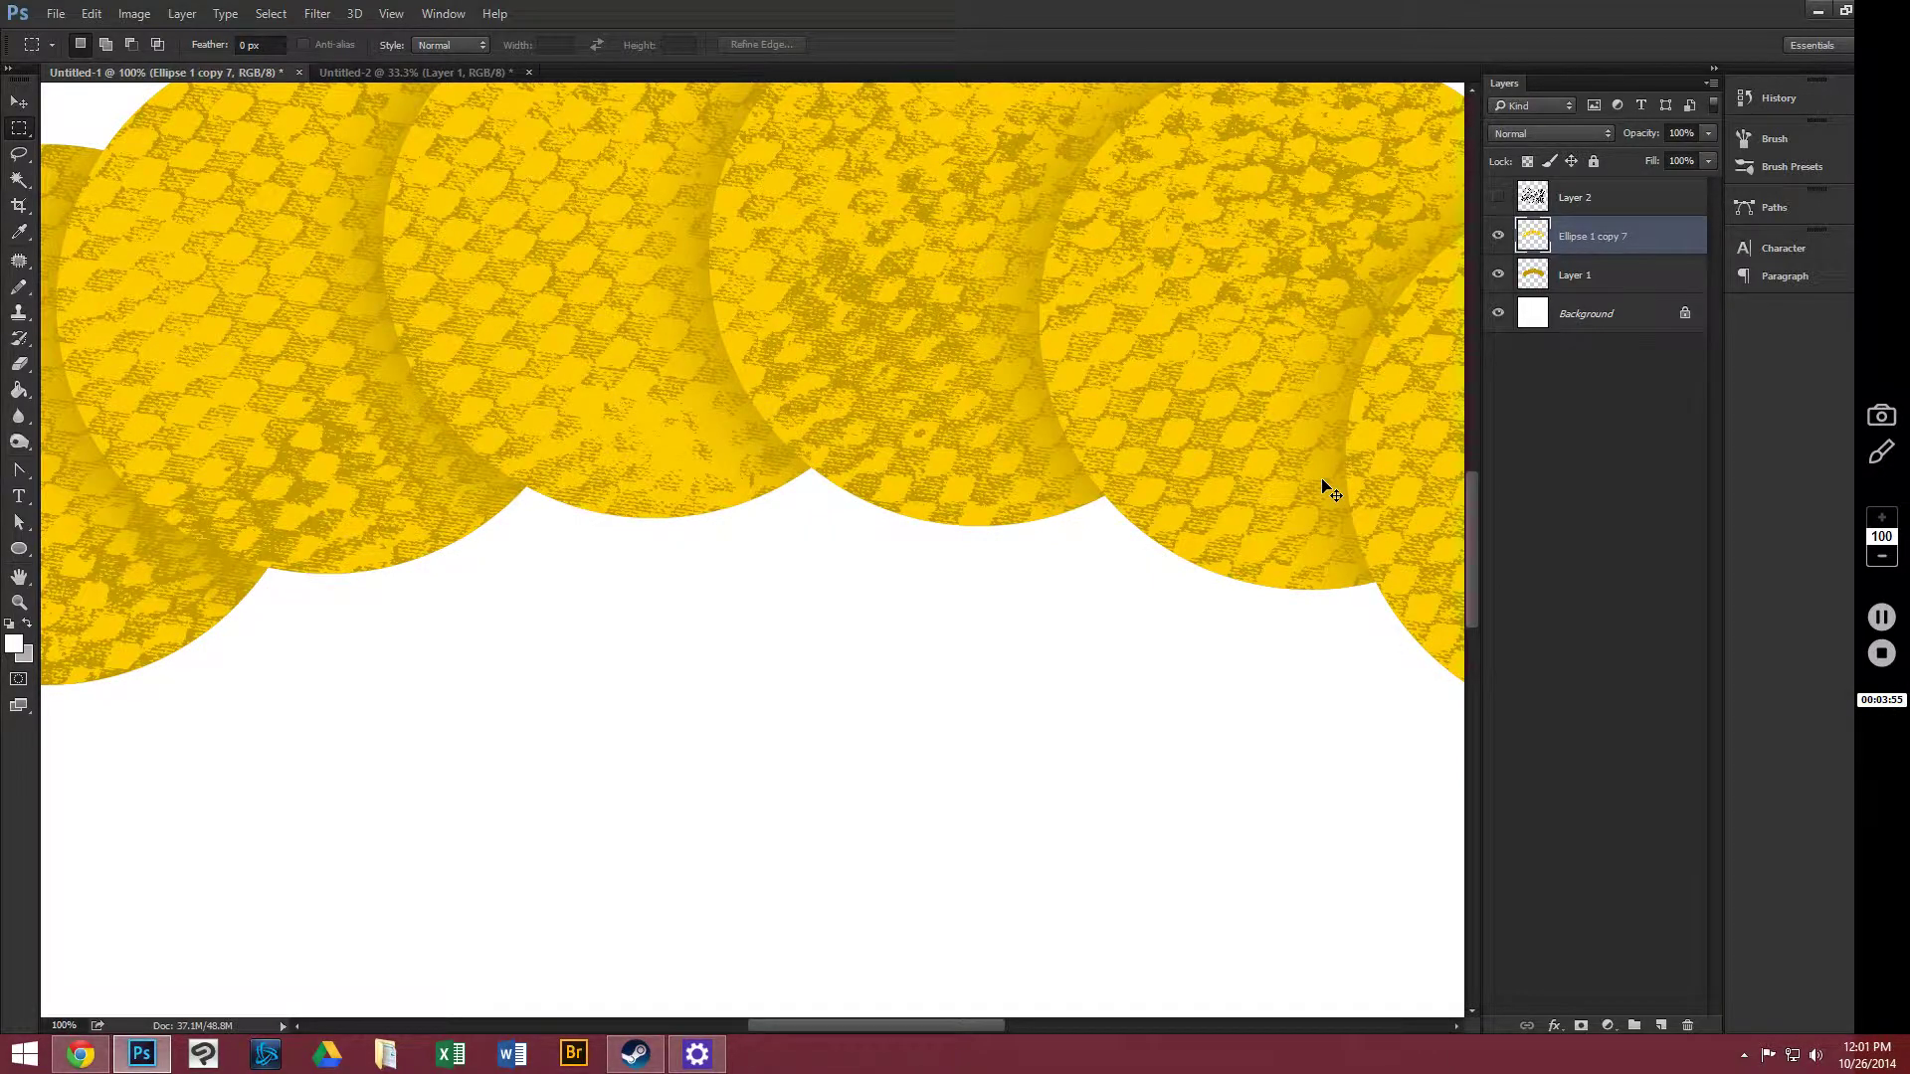
{"action": "key", "text": "ctrl+minus"}
{"action": "key", "text": "ctrl+minus"}
{"action": "key", "text": "ctrl+minus"}
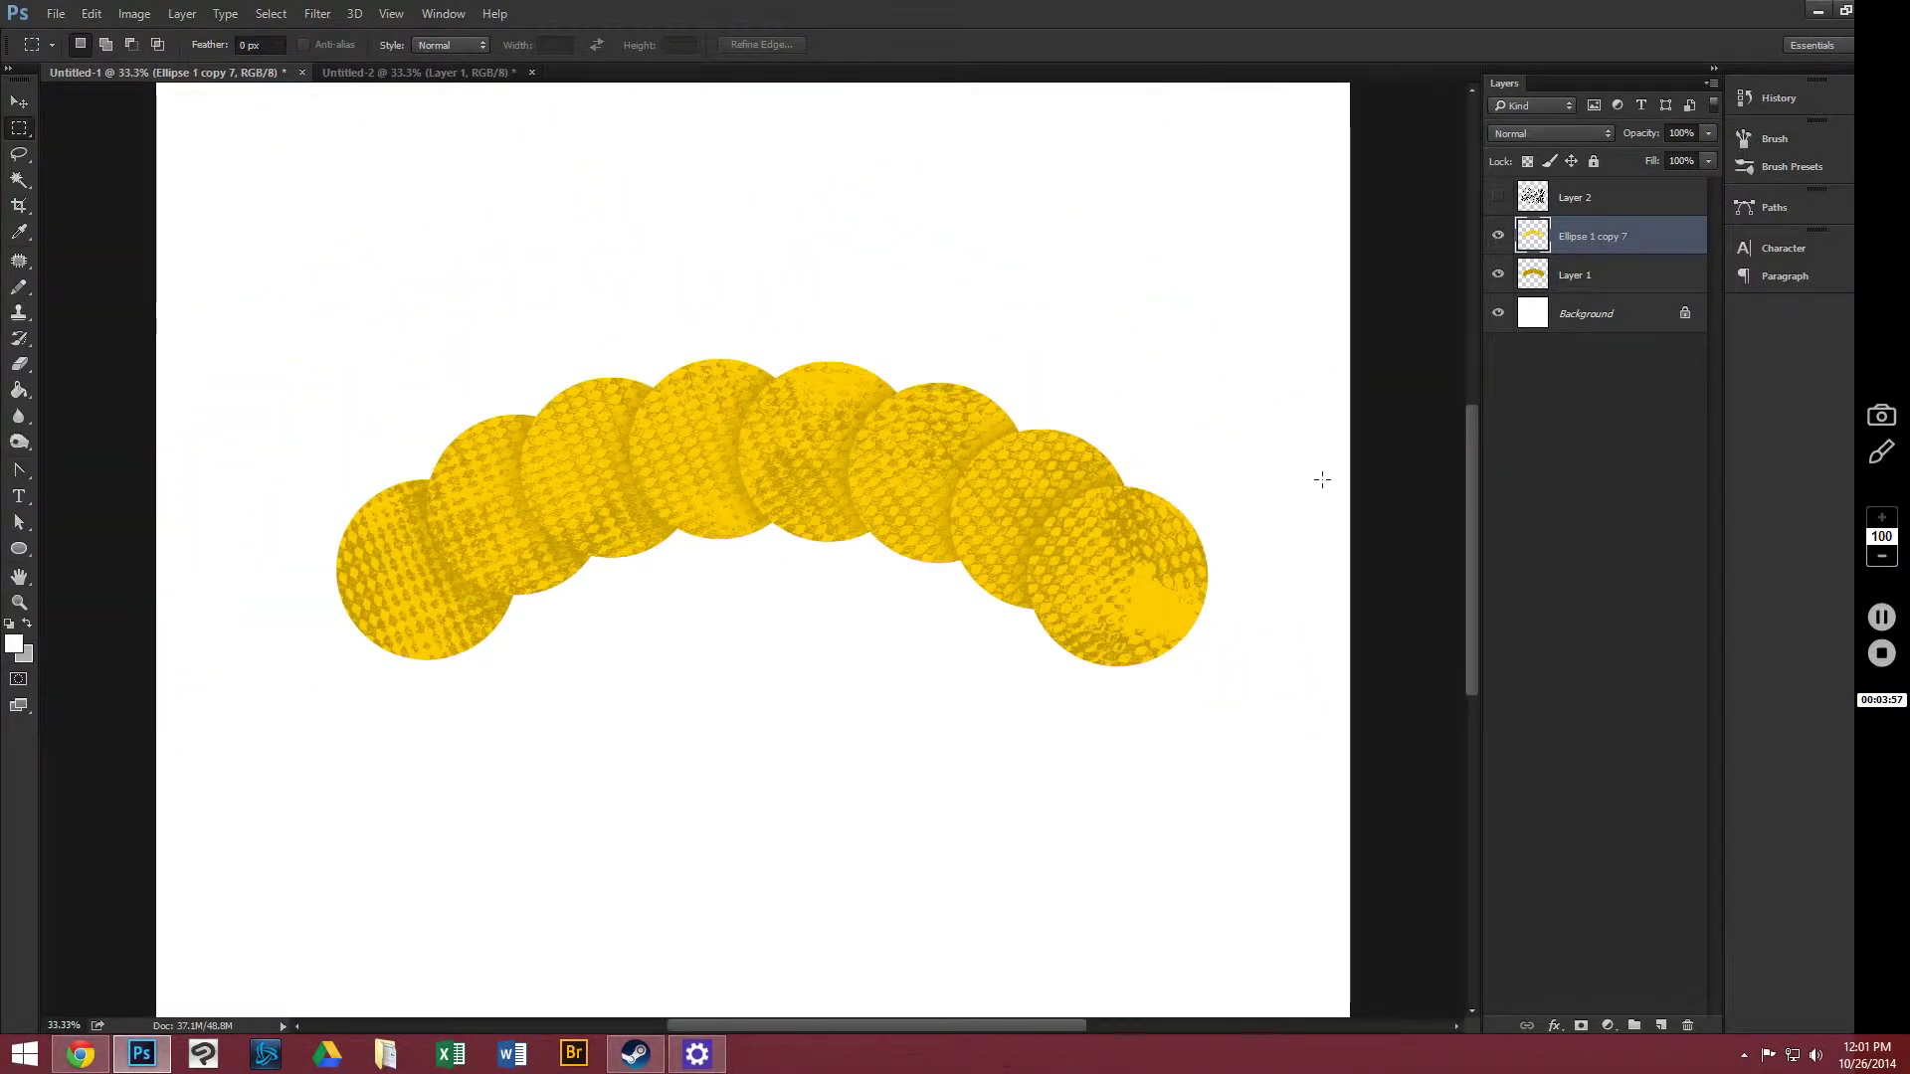
{"action": "left_click", "coordinate": [1497, 236]}
{"action": "left_click", "coordinate": [1497, 236]}
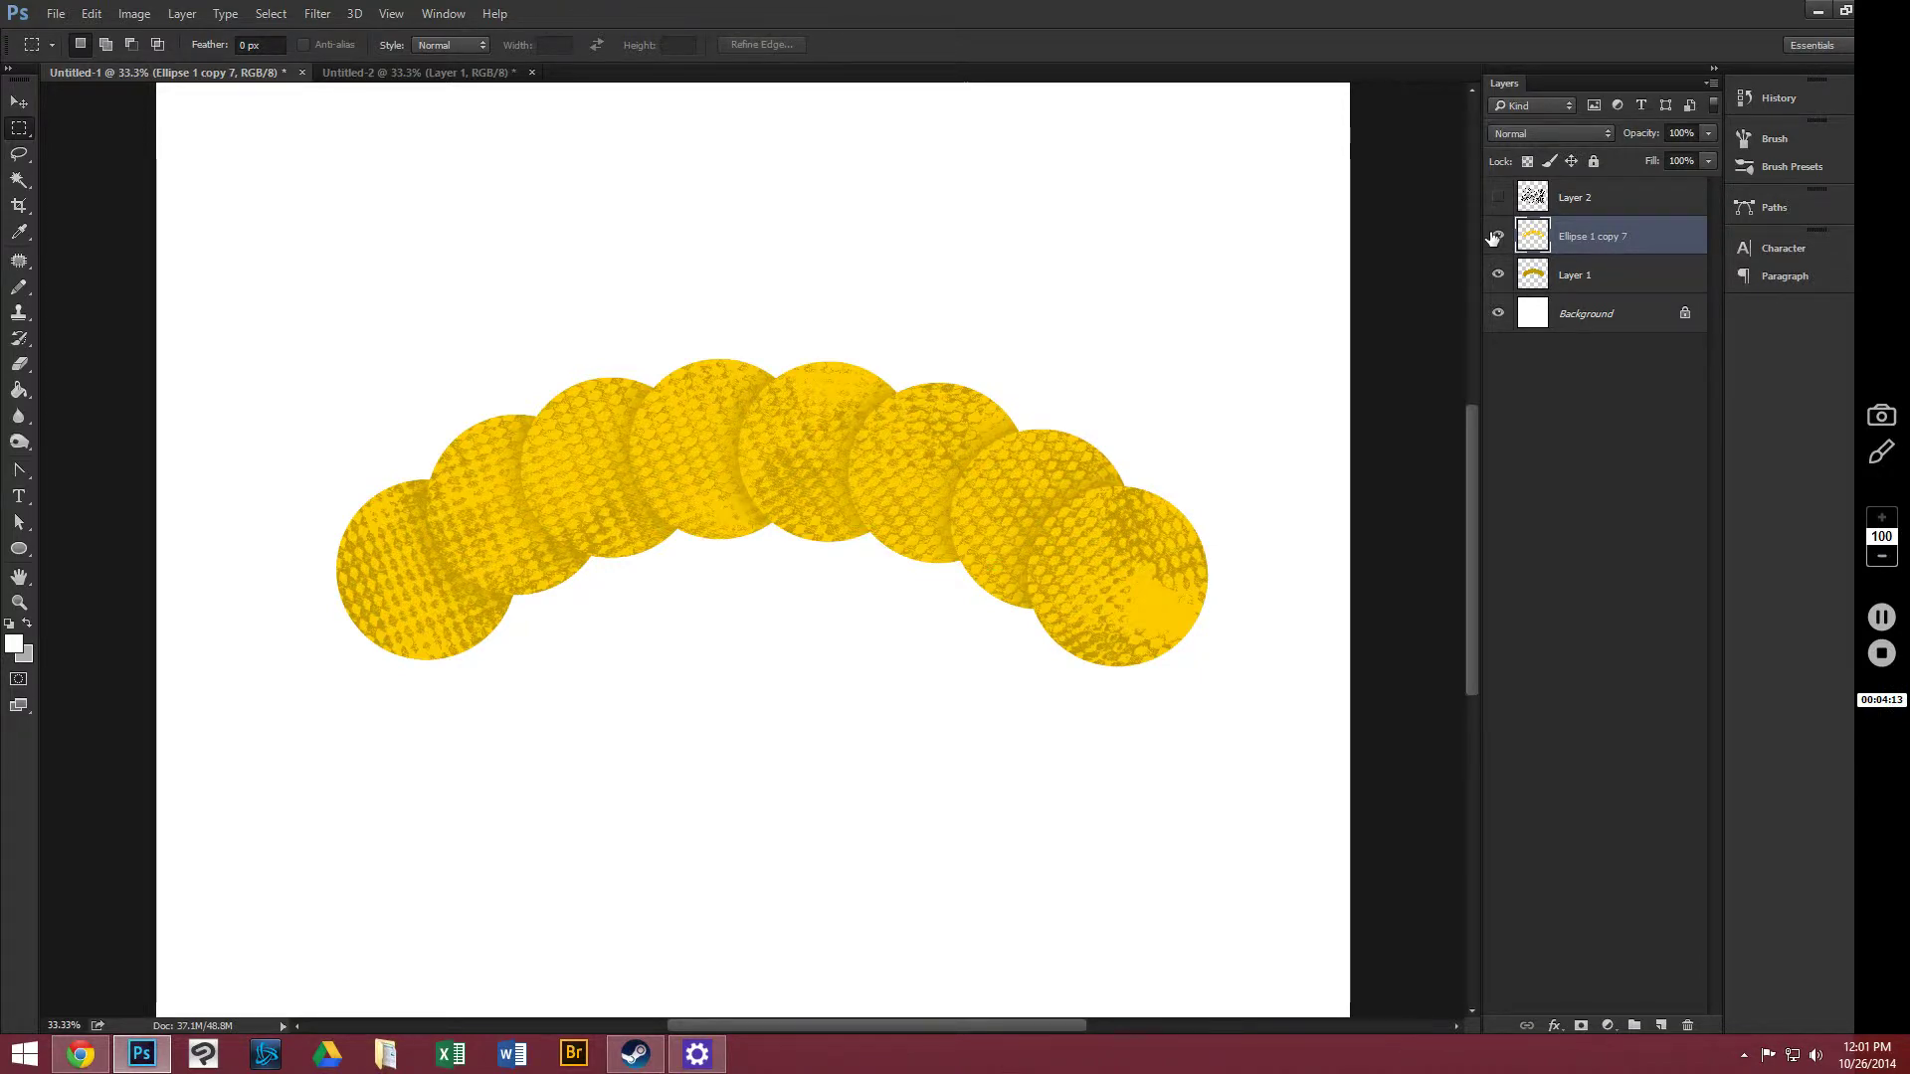
{"action": "key", "text": "ctrl+plus"}
{"action": "key", "text": "ctrl+plus"}
{"action": "key", "text": "ctrl+plus"}
{"action": "key", "text": "ctrl+plus"}
{"action": "key", "text": "ctrl+plus"}
{"action": "key", "text": "ctrl+plus"}
{"action": "key", "text": "ctrl+plus"}
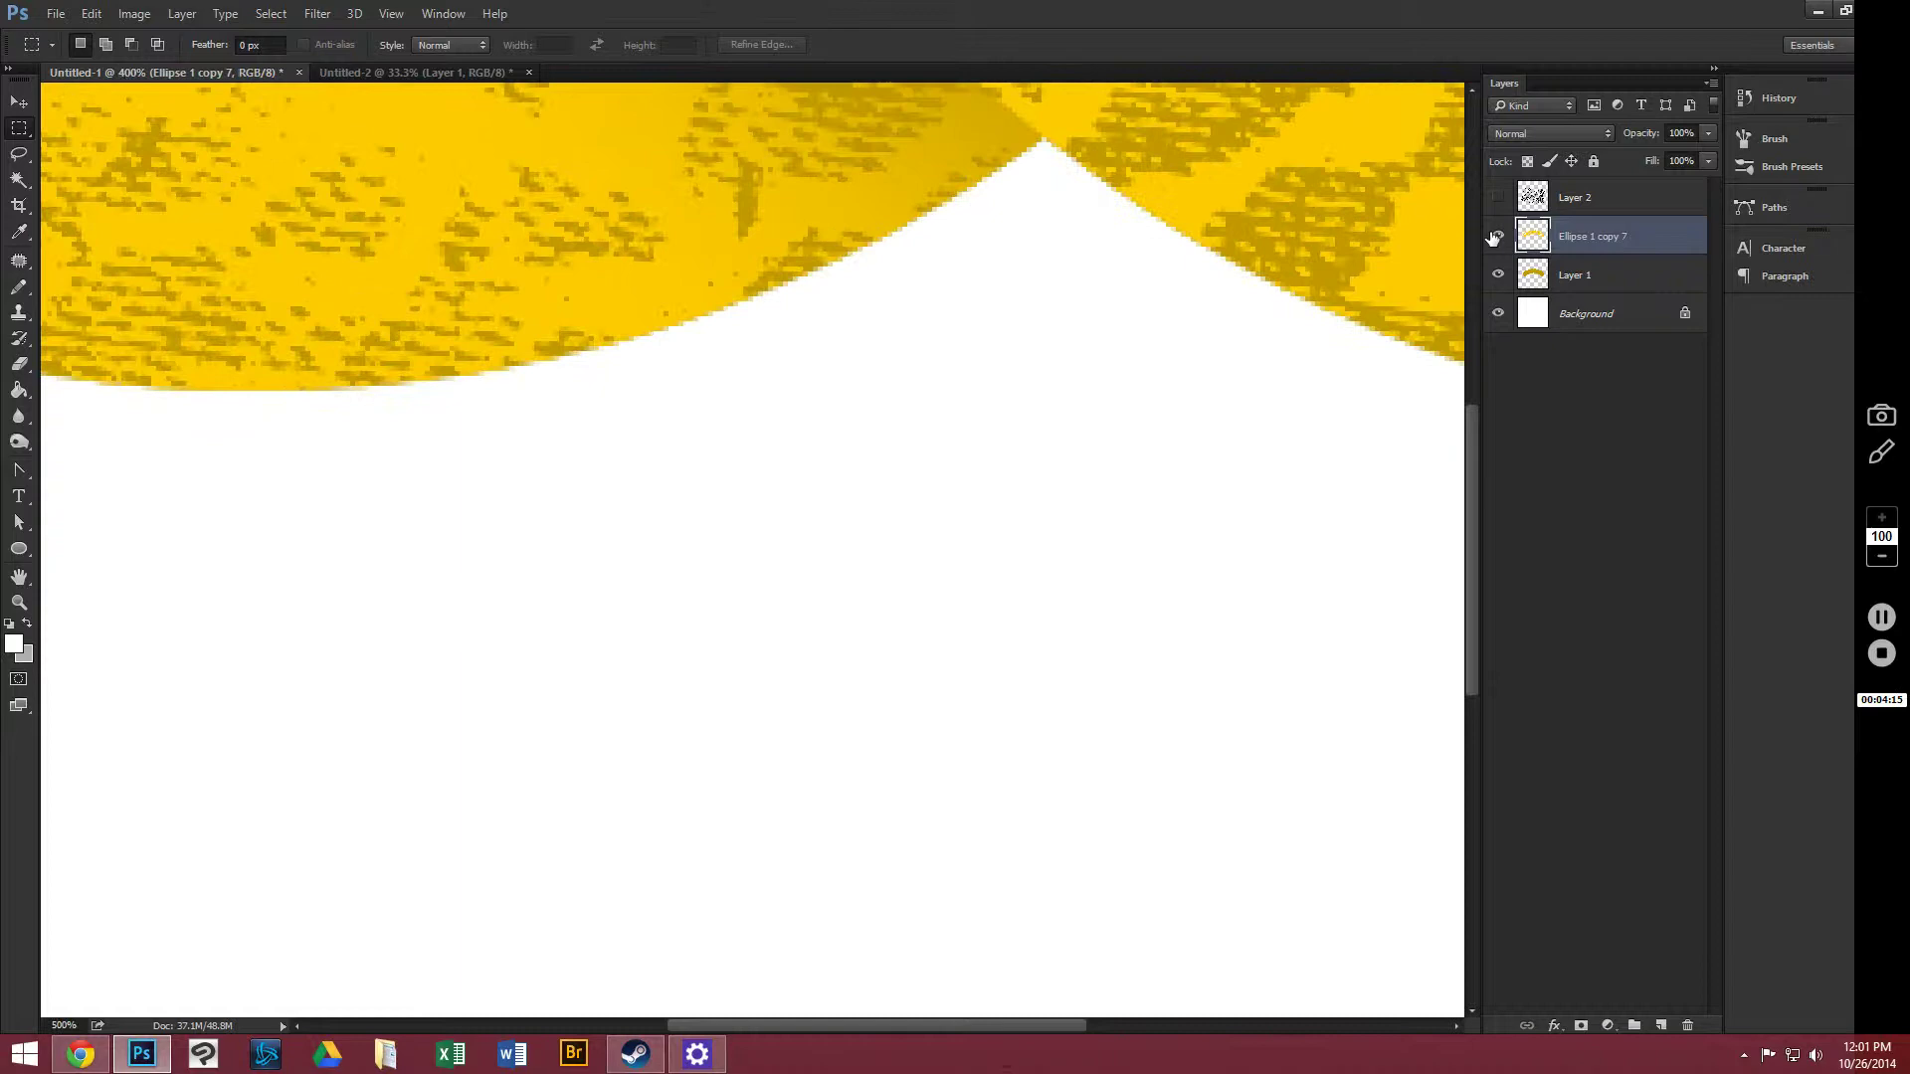
{"action": "left_click_drag", "start_coordinate": [954, 371], "coordinate": [857, 571]}
{"action": "left_click_drag", "start_coordinate": [771, 384], "coordinate": [734, 305]}
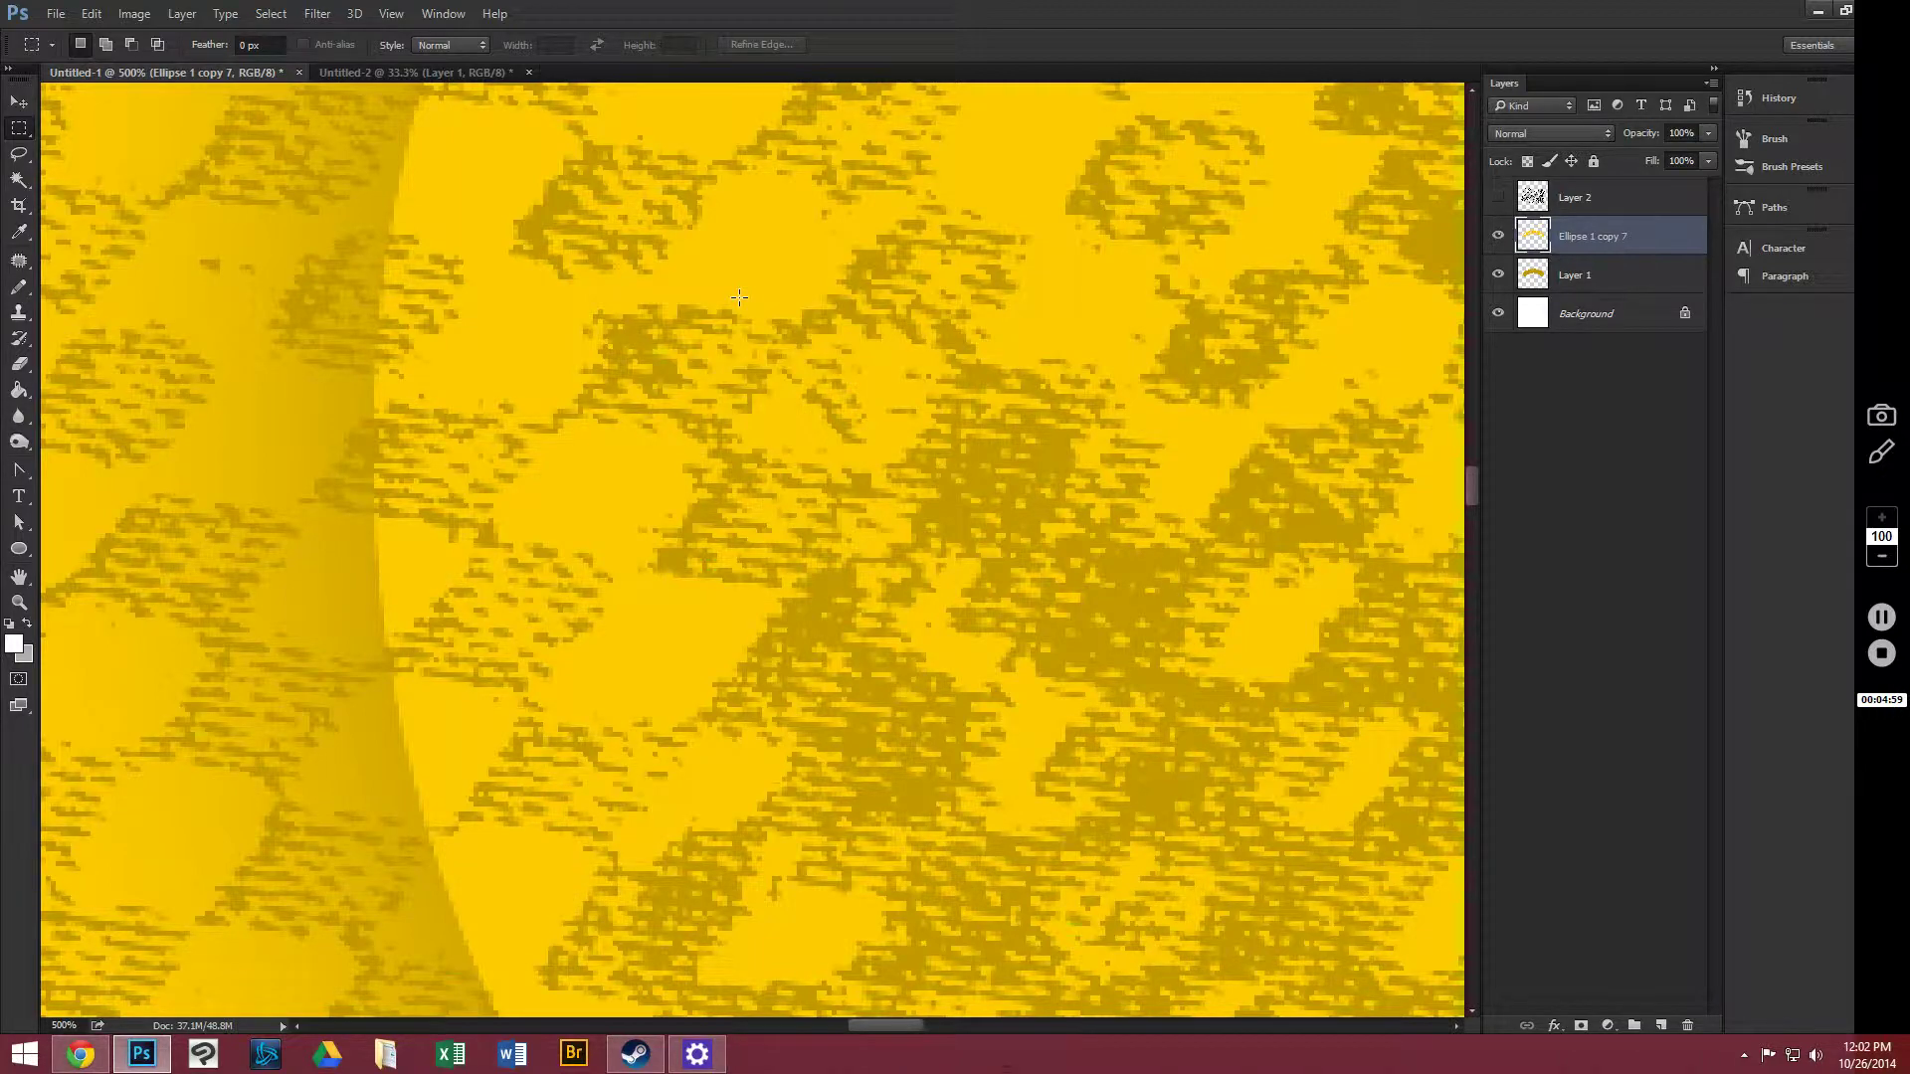
{"action": "key", "text": "ctrl+minus"}
{"action": "key", "text": "ctrl+minus"}
{"action": "key", "text": "ctrl+minus"}
{"action": "key", "text": "ctrl+minus"}
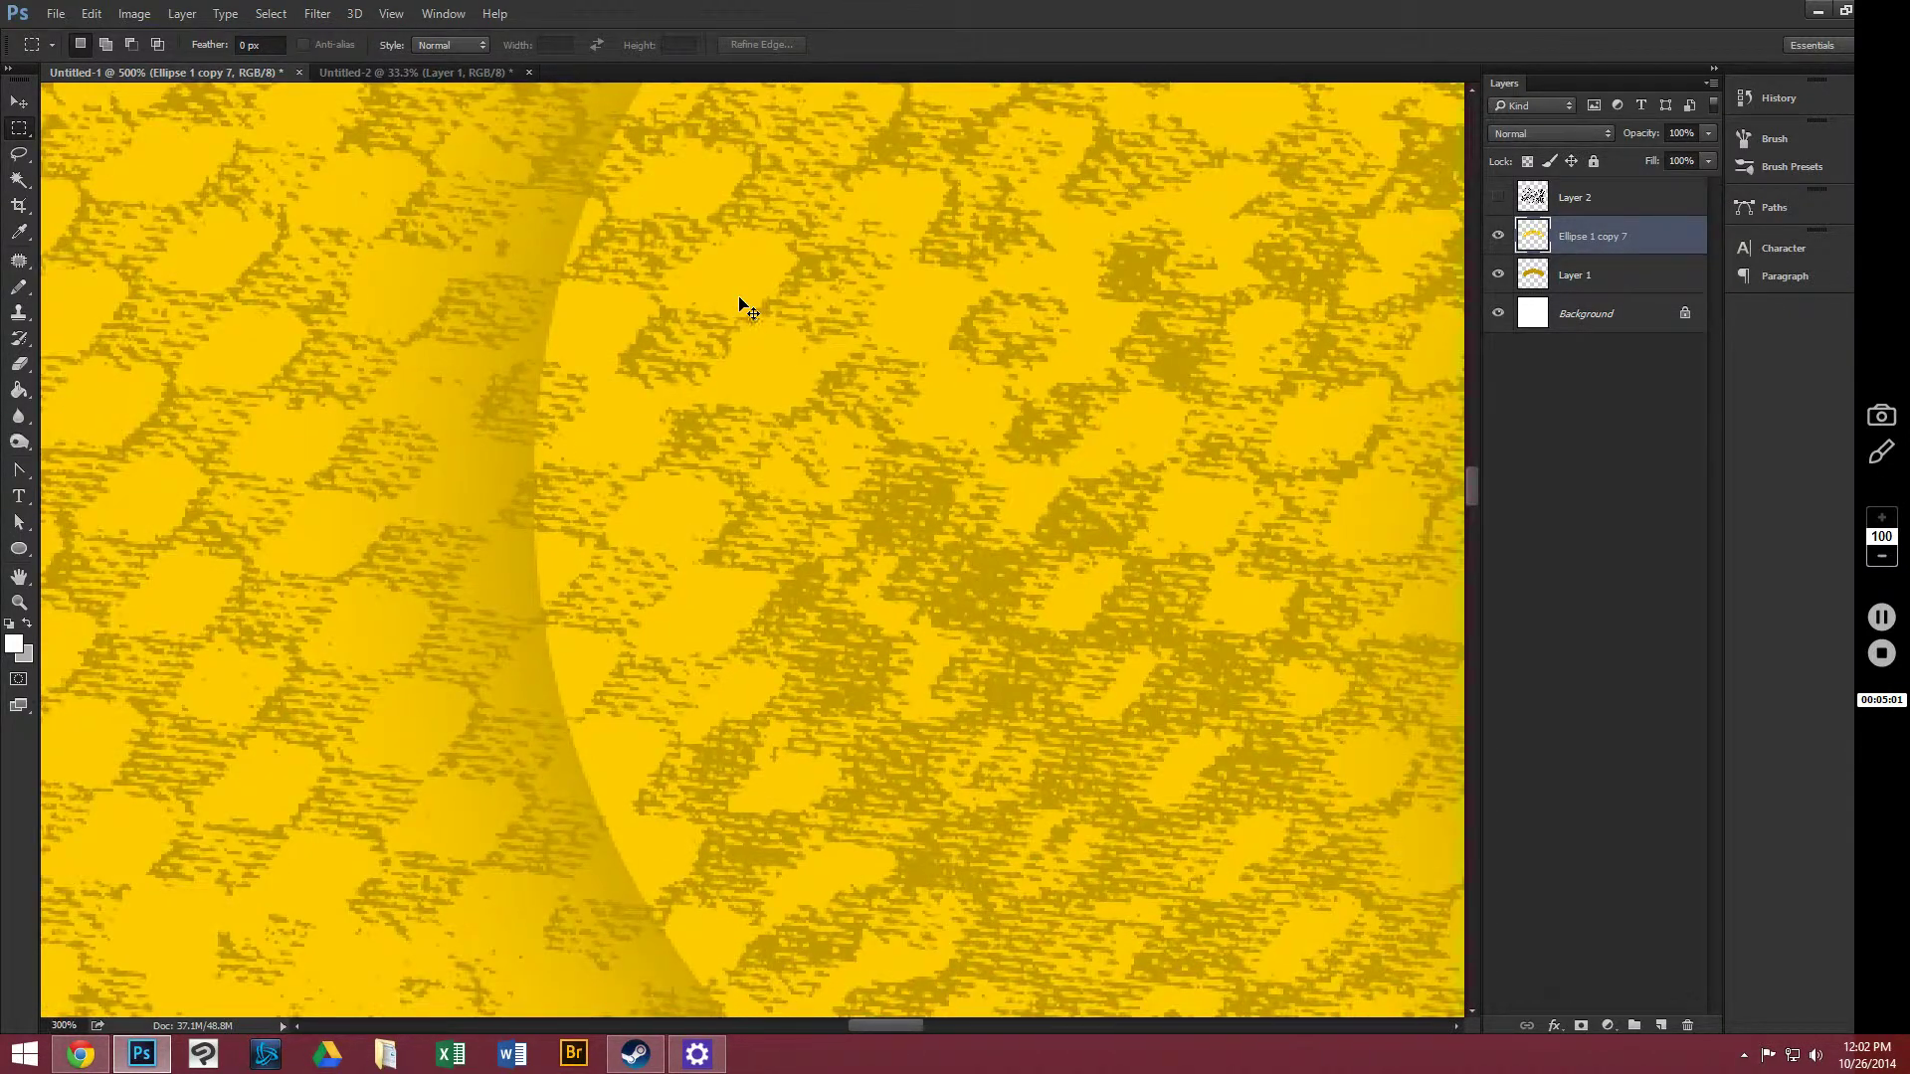
{"action": "key", "text": "ctrl+minus"}
{"action": "key", "text": "ctrl+minus"}
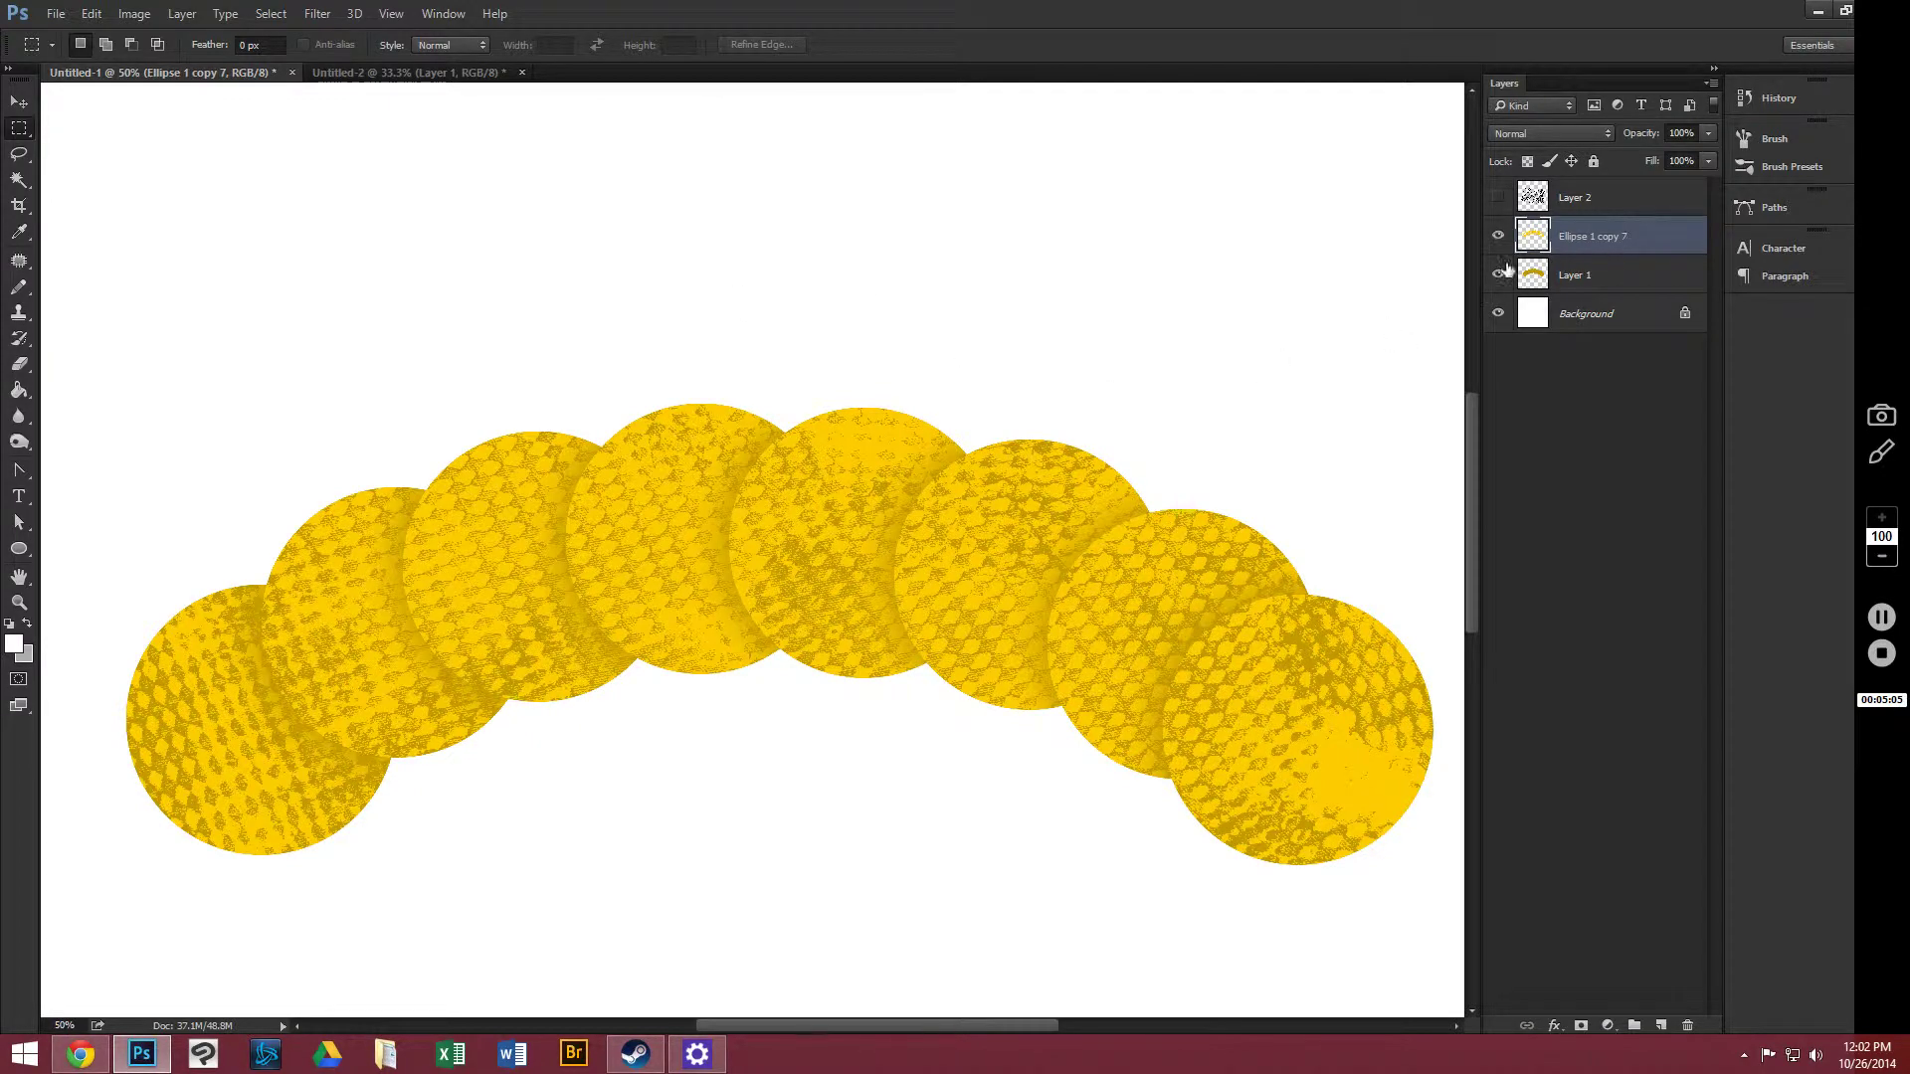
Step: Show Layer 2 again and give it an orange #ff8400 Color Overlay
{"action": "left_click", "coordinate": [1499, 198]}
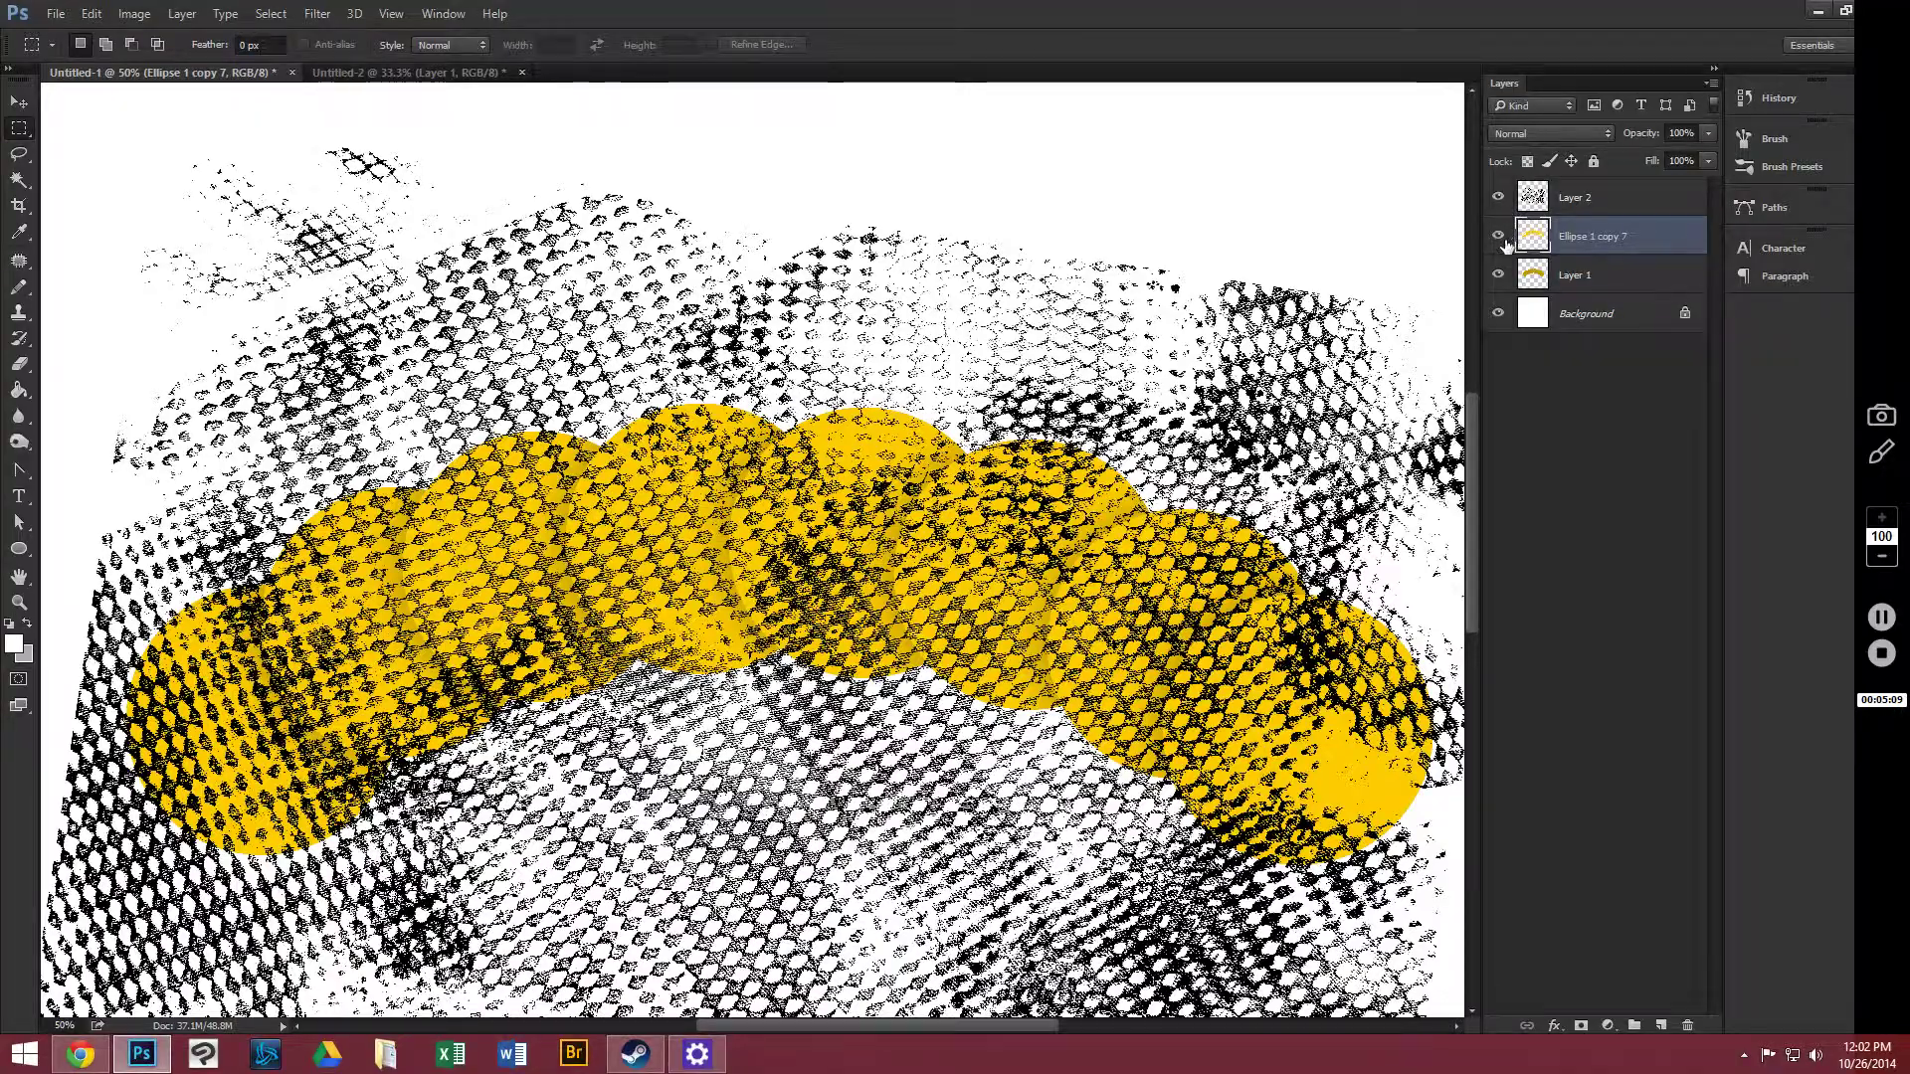
{"action": "key", "text": "alt+bracketright"}
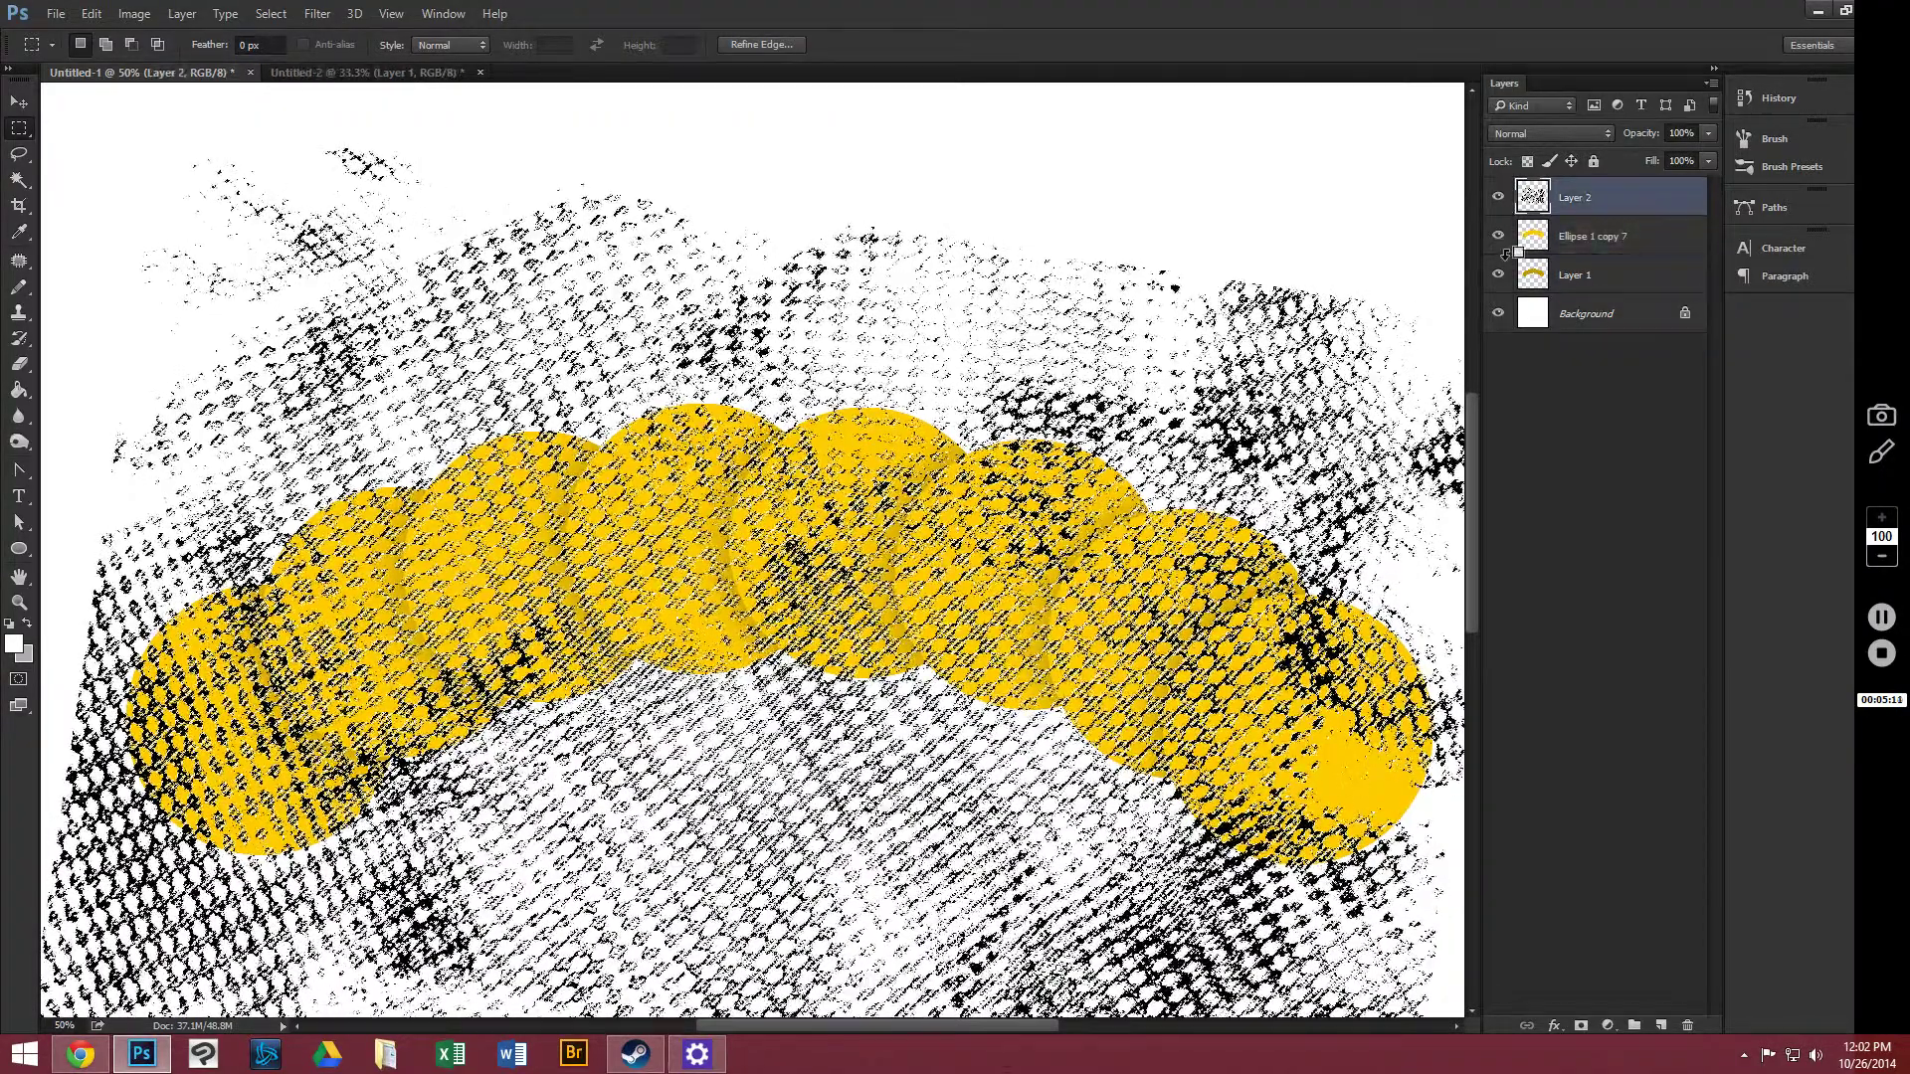
{"action": "left_click", "coordinate": [1554, 1026]}
{"action": "left_click", "coordinate": [1615, 923]}
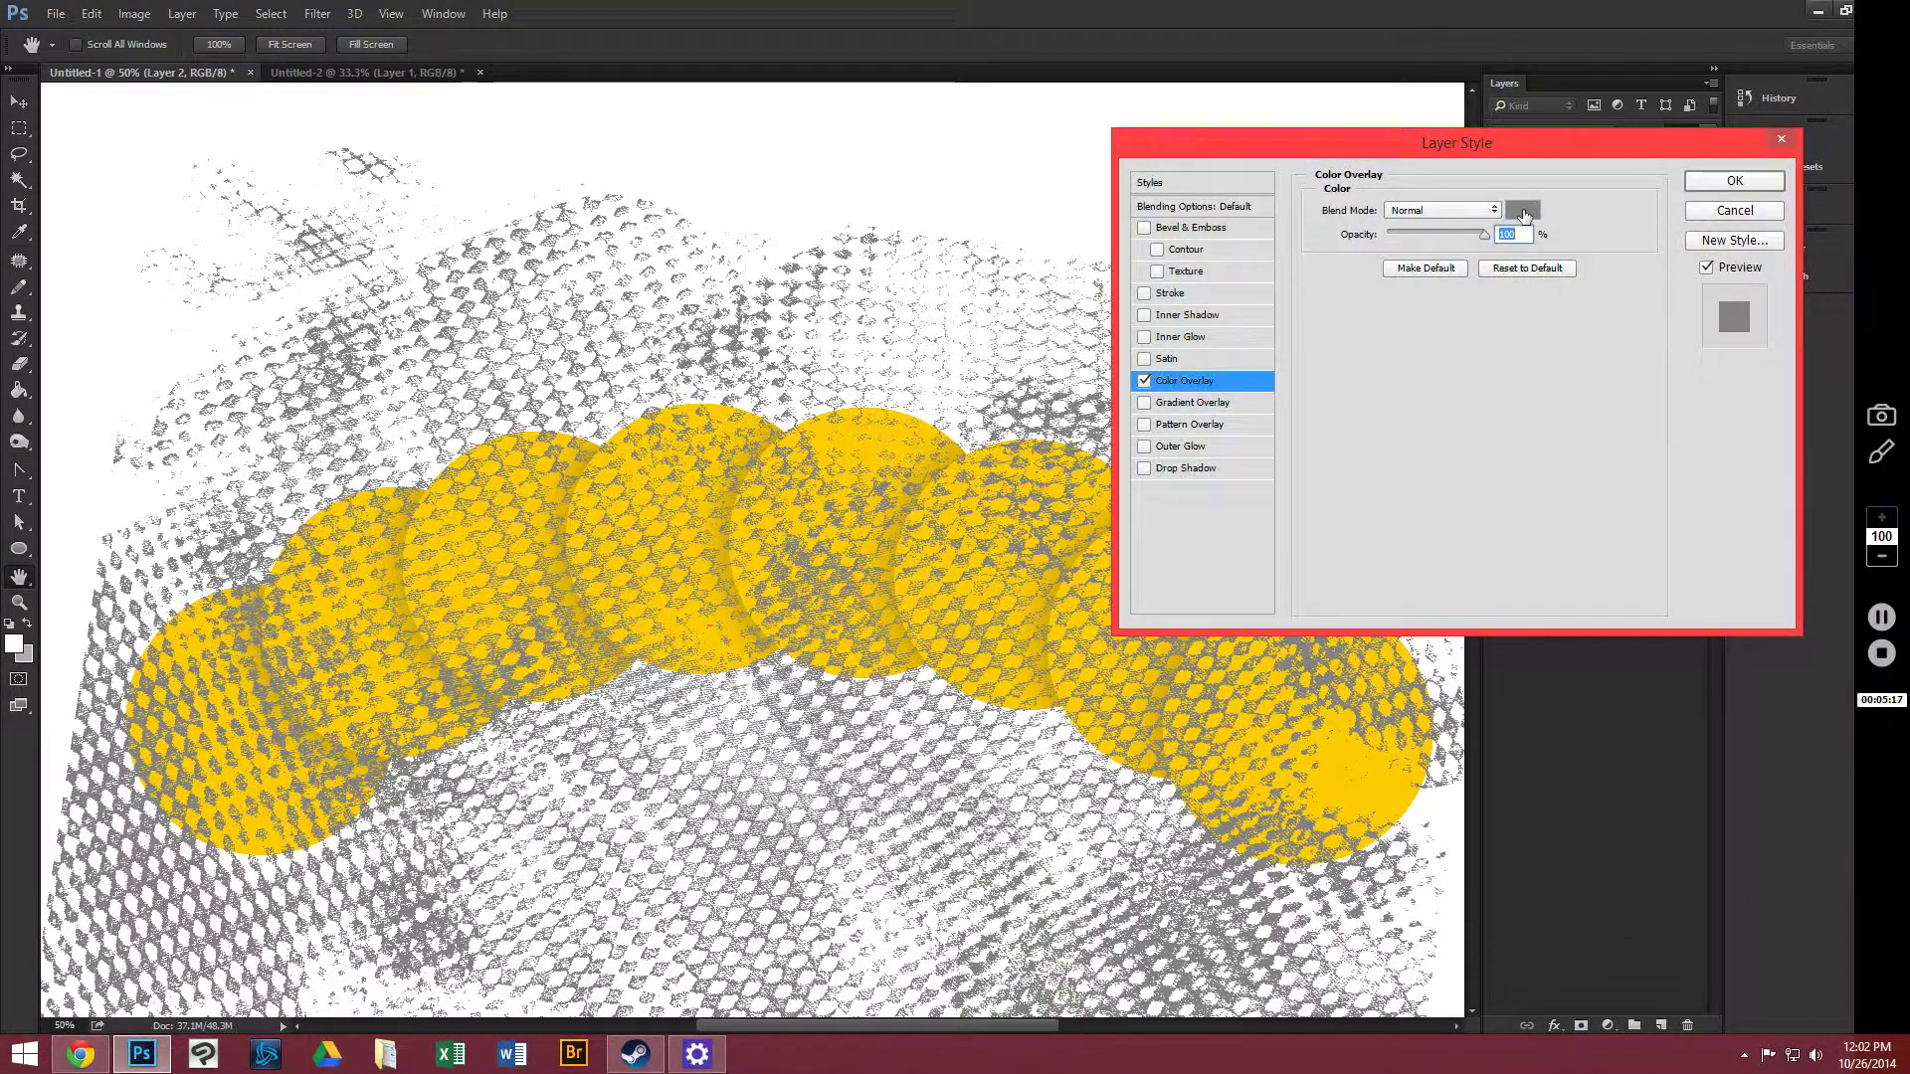
{"action": "left_click", "coordinate": [1522, 211]}
{"action": "left_click", "coordinate": [1450, 575]}
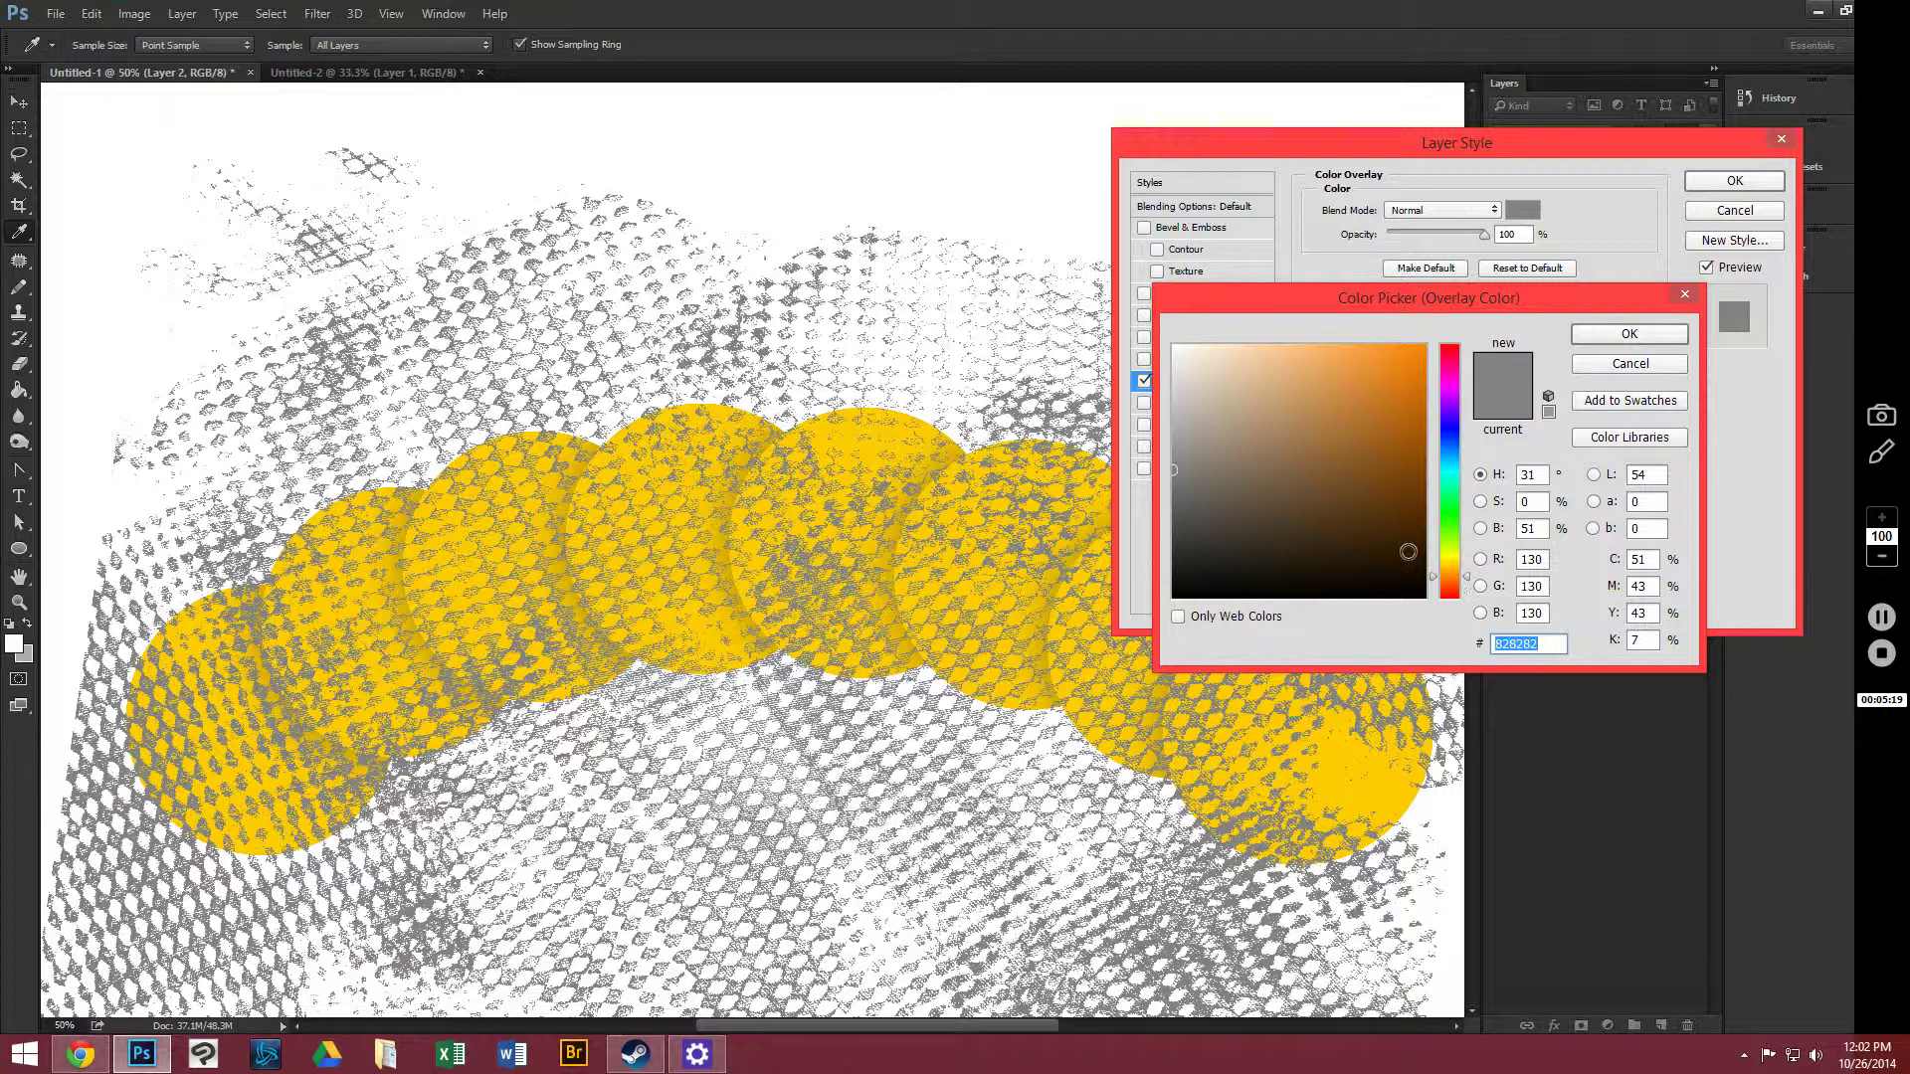
{"action": "left_click", "coordinate": [1423, 347]}
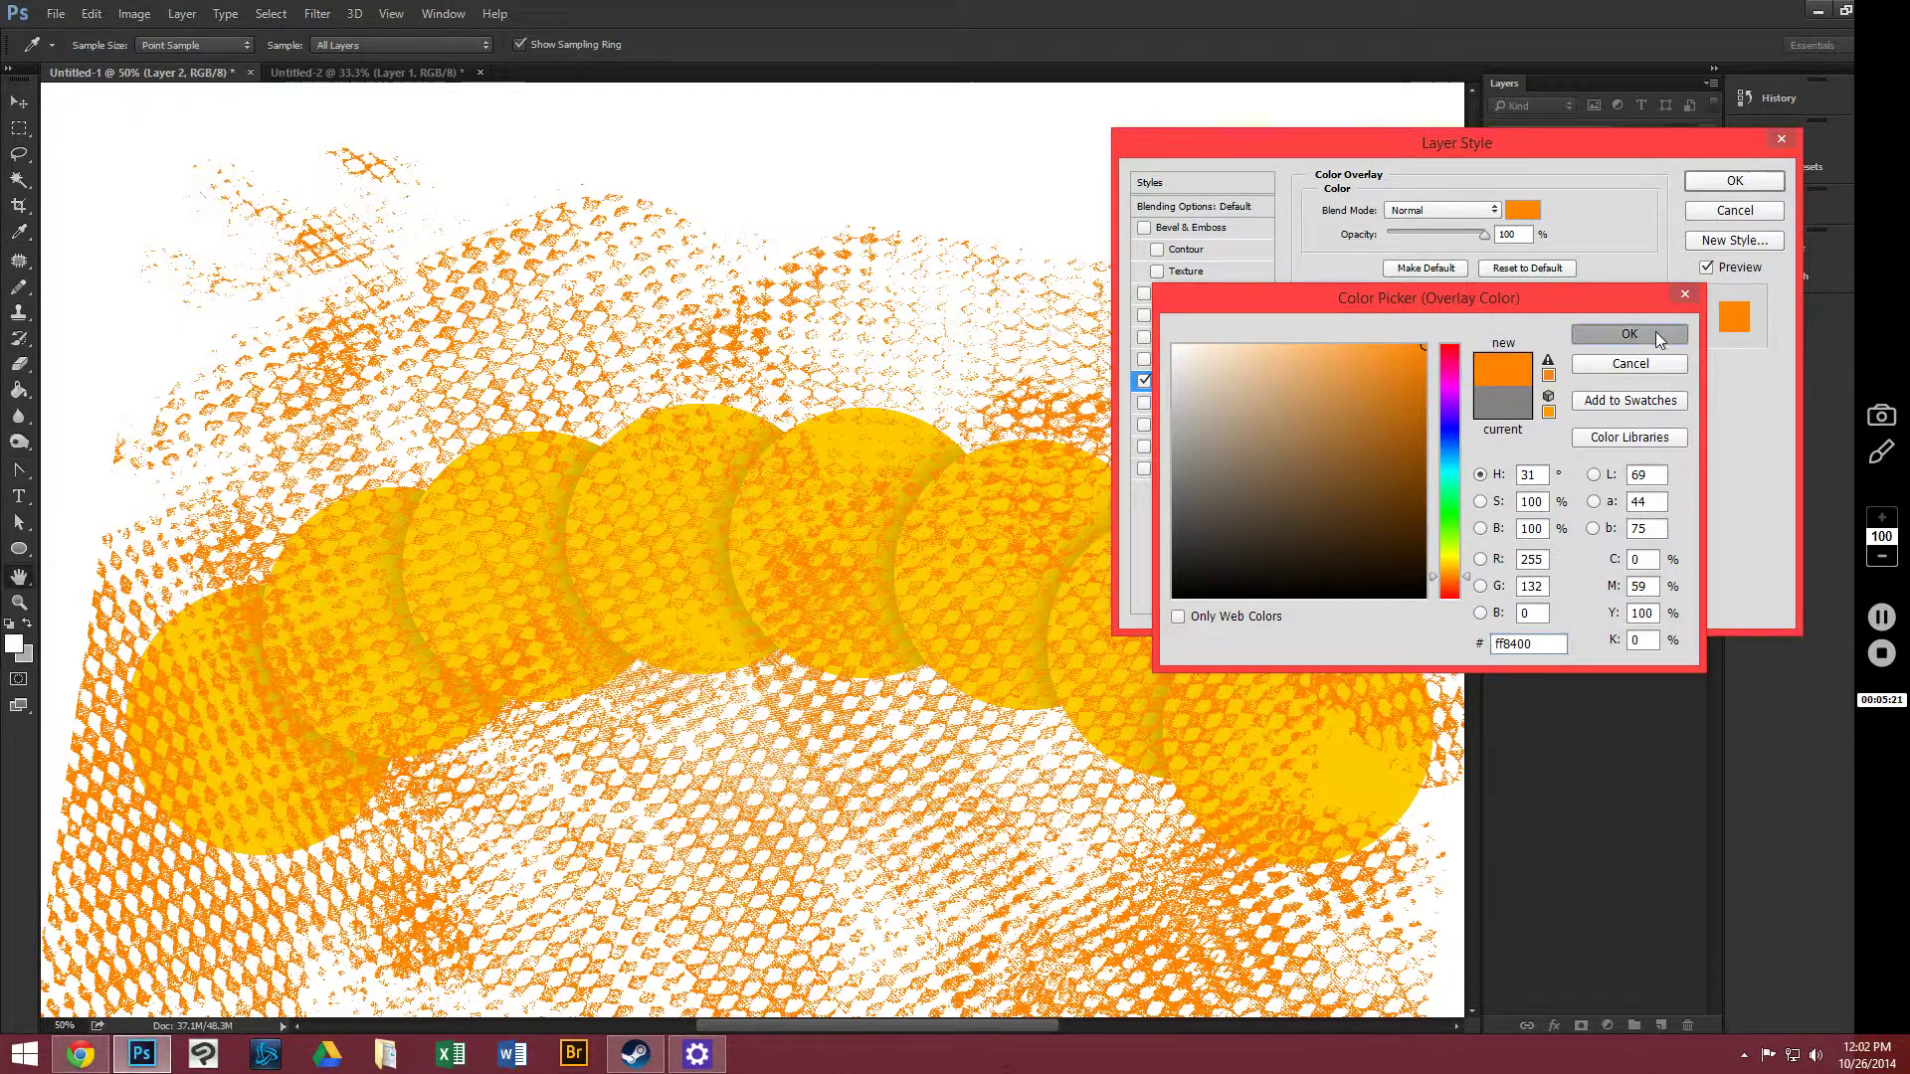
{"action": "left_click", "coordinate": [1655, 334]}
{"action": "left_click", "coordinate": [1731, 180]}
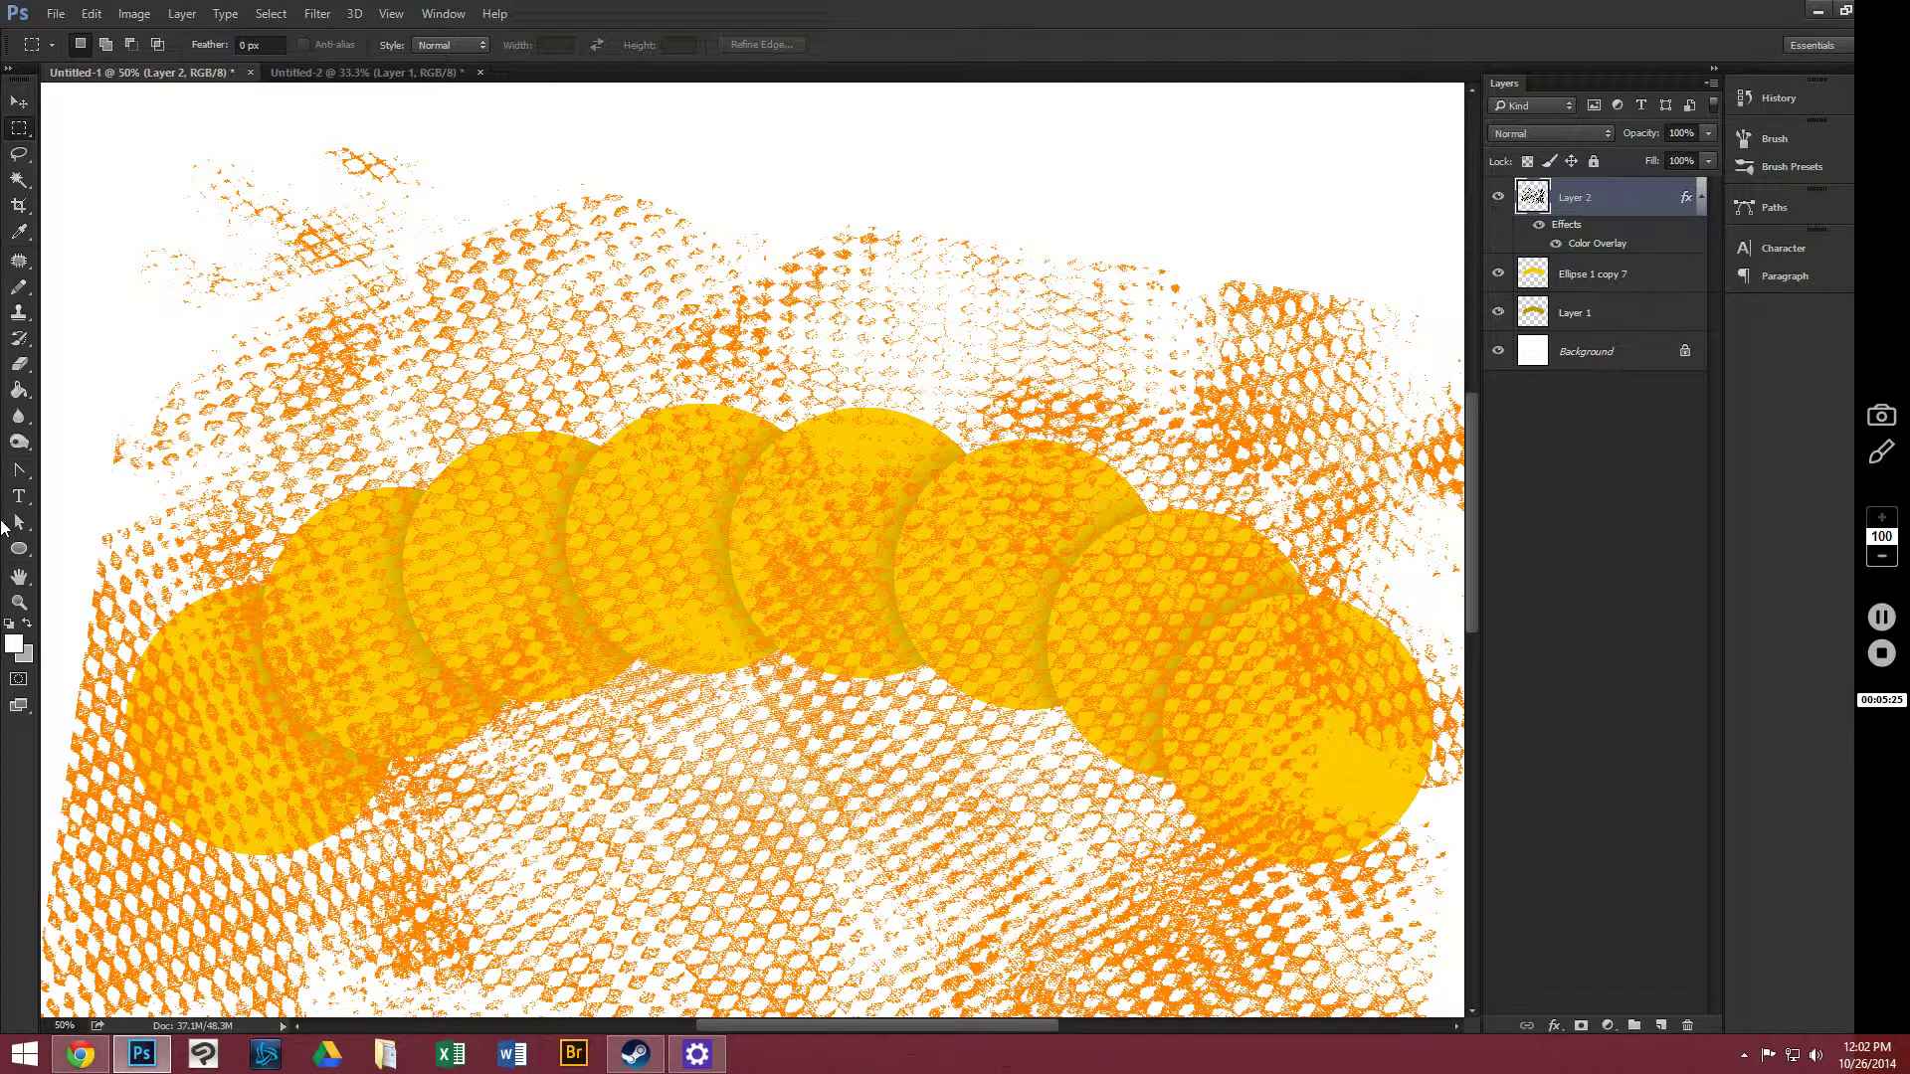
Step: Erase the stray upper-left texture with a size-200 eraser, then load the circles as a selection
{"action": "left_click", "coordinate": [21, 362]}
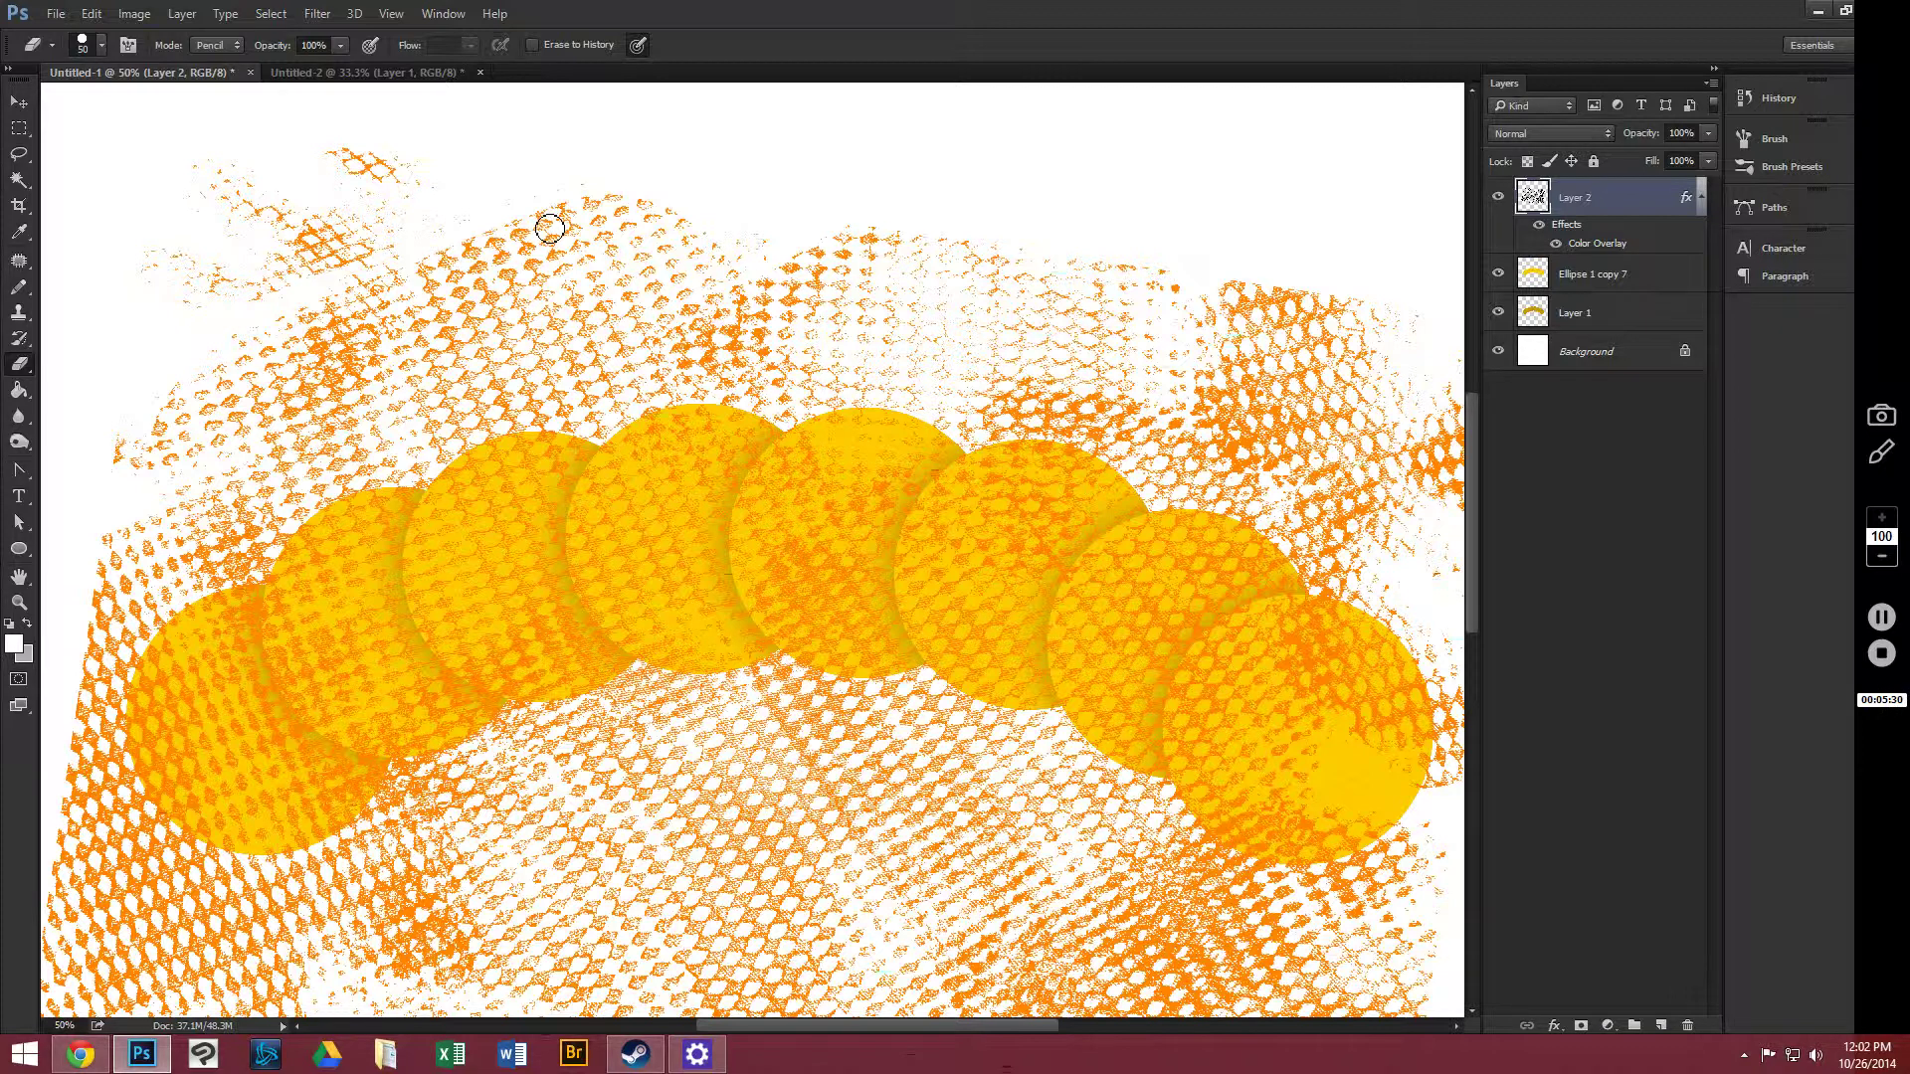
{"action": "key", "text": "bracketright"}
{"action": "key", "text": "bracketright"}
{"action": "key", "text": "bracketright"}
{"action": "key", "text": "bracketright"}
{"action": "key", "text": "bracketright"}
{"action": "key", "text": "bracketright"}
{"action": "key", "text": "bracketright"}
{"action": "key", "text": "bracketright"}
{"action": "key", "text": "bracketright"}
{"action": "mouse_move", "coordinate": [205, 130]}
{"action": "left_mouse_down"}
{"action": "mouse_move", "coordinate": [307, 106]}
{"action": "mouse_move", "coordinate": [95, 178]}
{"action": "mouse_move", "coordinate": [102, 203]}
{"action": "mouse_move", "coordinate": [414, 96]}
{"action": "mouse_move", "coordinate": [196, 234]}
{"action": "mouse_move", "coordinate": [436, 147]}
{"action": "mouse_move", "coordinate": [284, 226]}
{"action": "mouse_move", "coordinate": [545, 149]}
{"action": "mouse_move", "coordinate": [163, 246]}
{"action": "mouse_move", "coordinate": [142, 230]}
{"action": "mouse_move", "coordinate": [143, 358]}
{"action": "mouse_move", "coordinate": [400, 206]}
{"action": "mouse_move", "coordinate": [614, 152]}
{"action": "mouse_move", "coordinate": [142, 407]}
{"action": "mouse_move", "coordinate": [199, 427]}
{"action": "mouse_move", "coordinate": [384, 321]}
{"action": "mouse_move", "coordinate": [619, 226]}
{"action": "mouse_move", "coordinate": [641, 241]}
{"action": "mouse_move", "coordinate": [259, 427]}
{"action": "mouse_move", "coordinate": [268, 388]}
{"action": "left_mouse_up"}
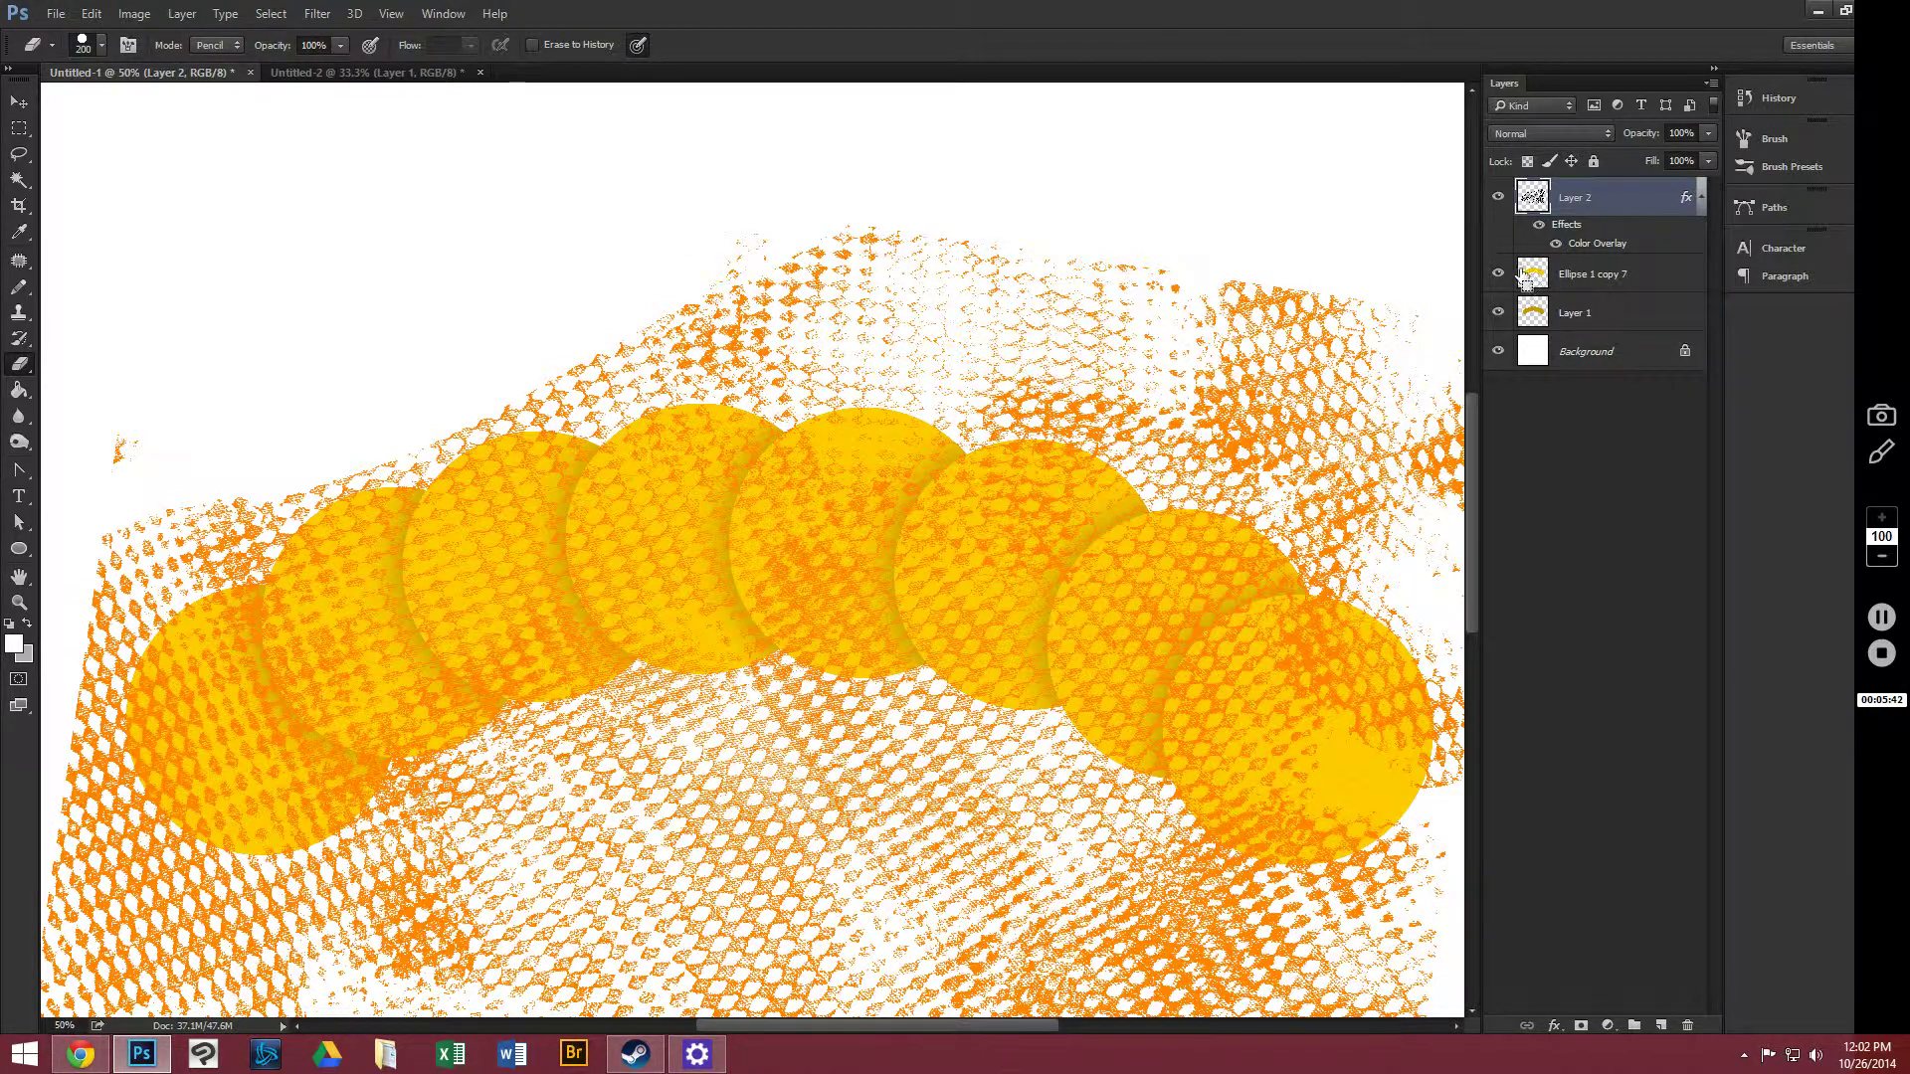
{"action": "left_click", "coordinate": [1524, 276], "text": "ctrl"}
Step: Try deleting texture through the circle selection, undoing each attempt
{"action": "left_click", "coordinate": [271, 14]}
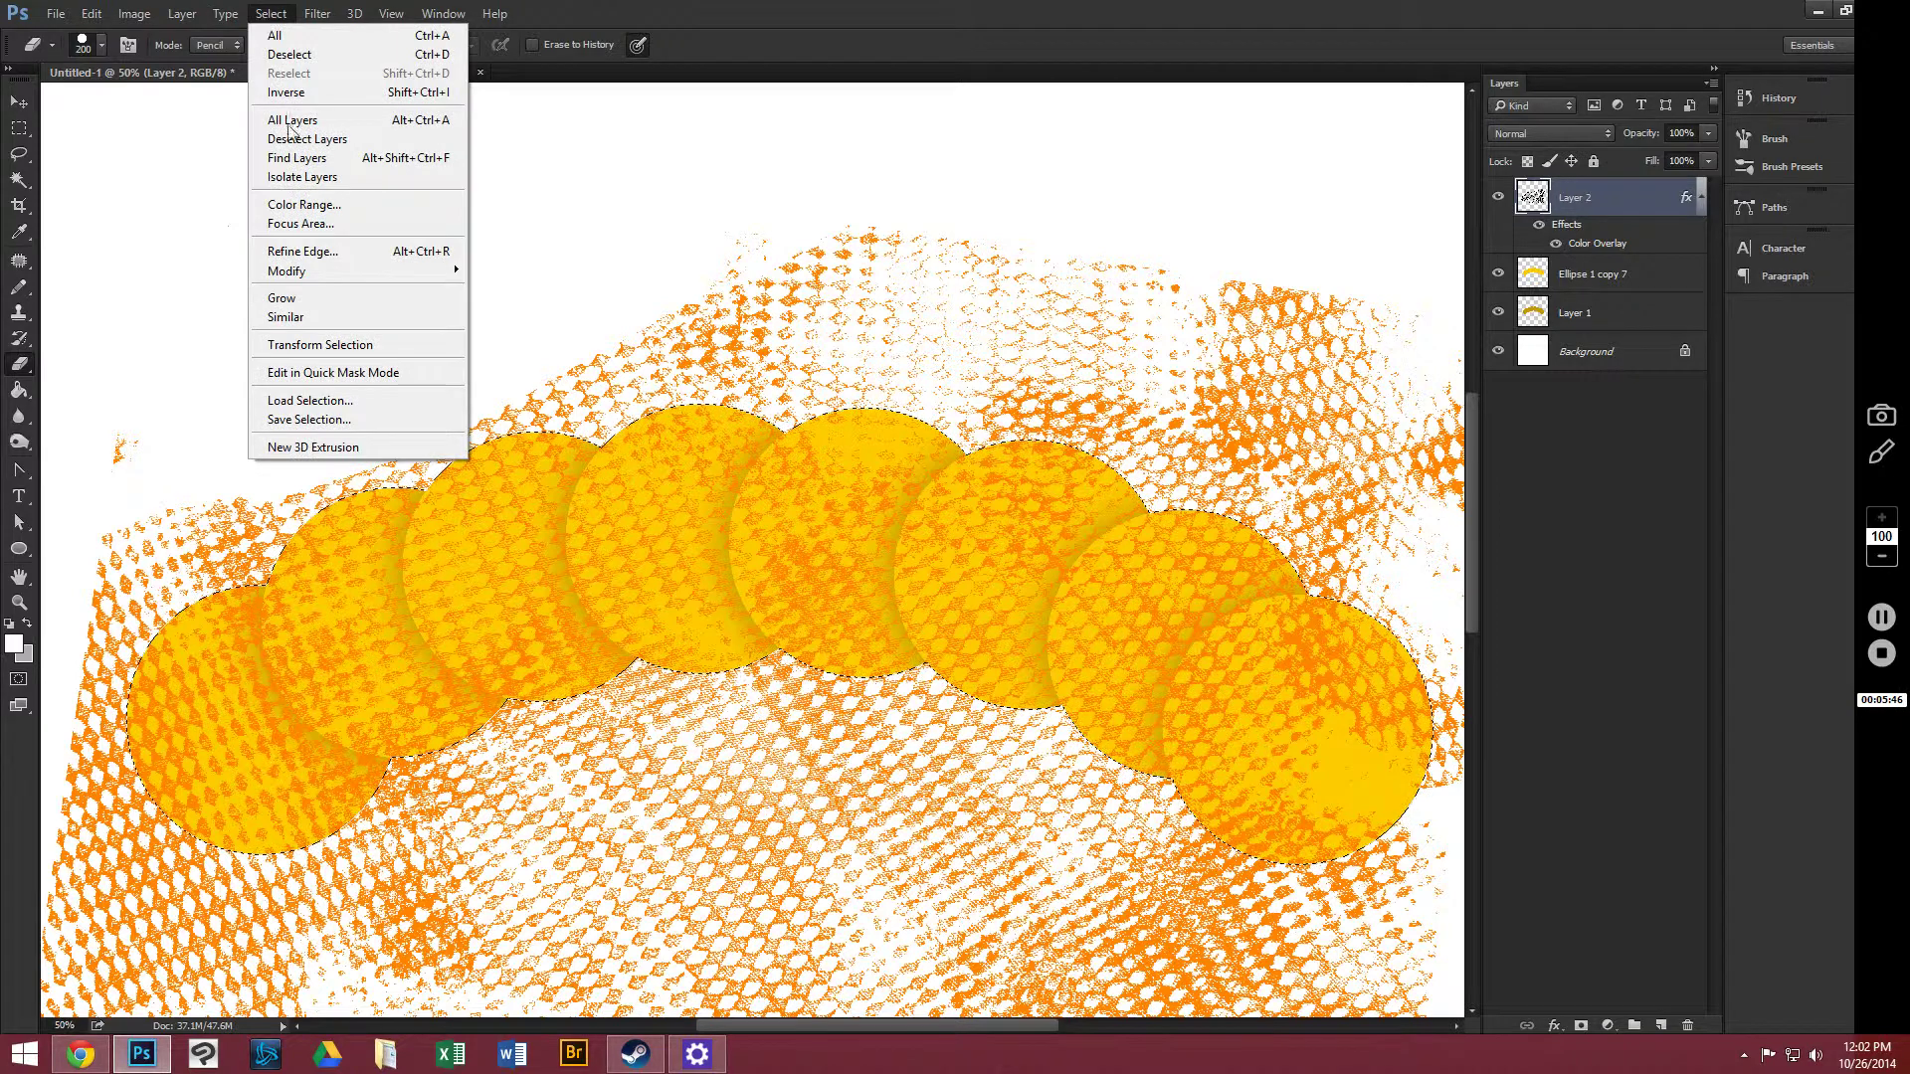
{"action": "key", "text": "Escape"}
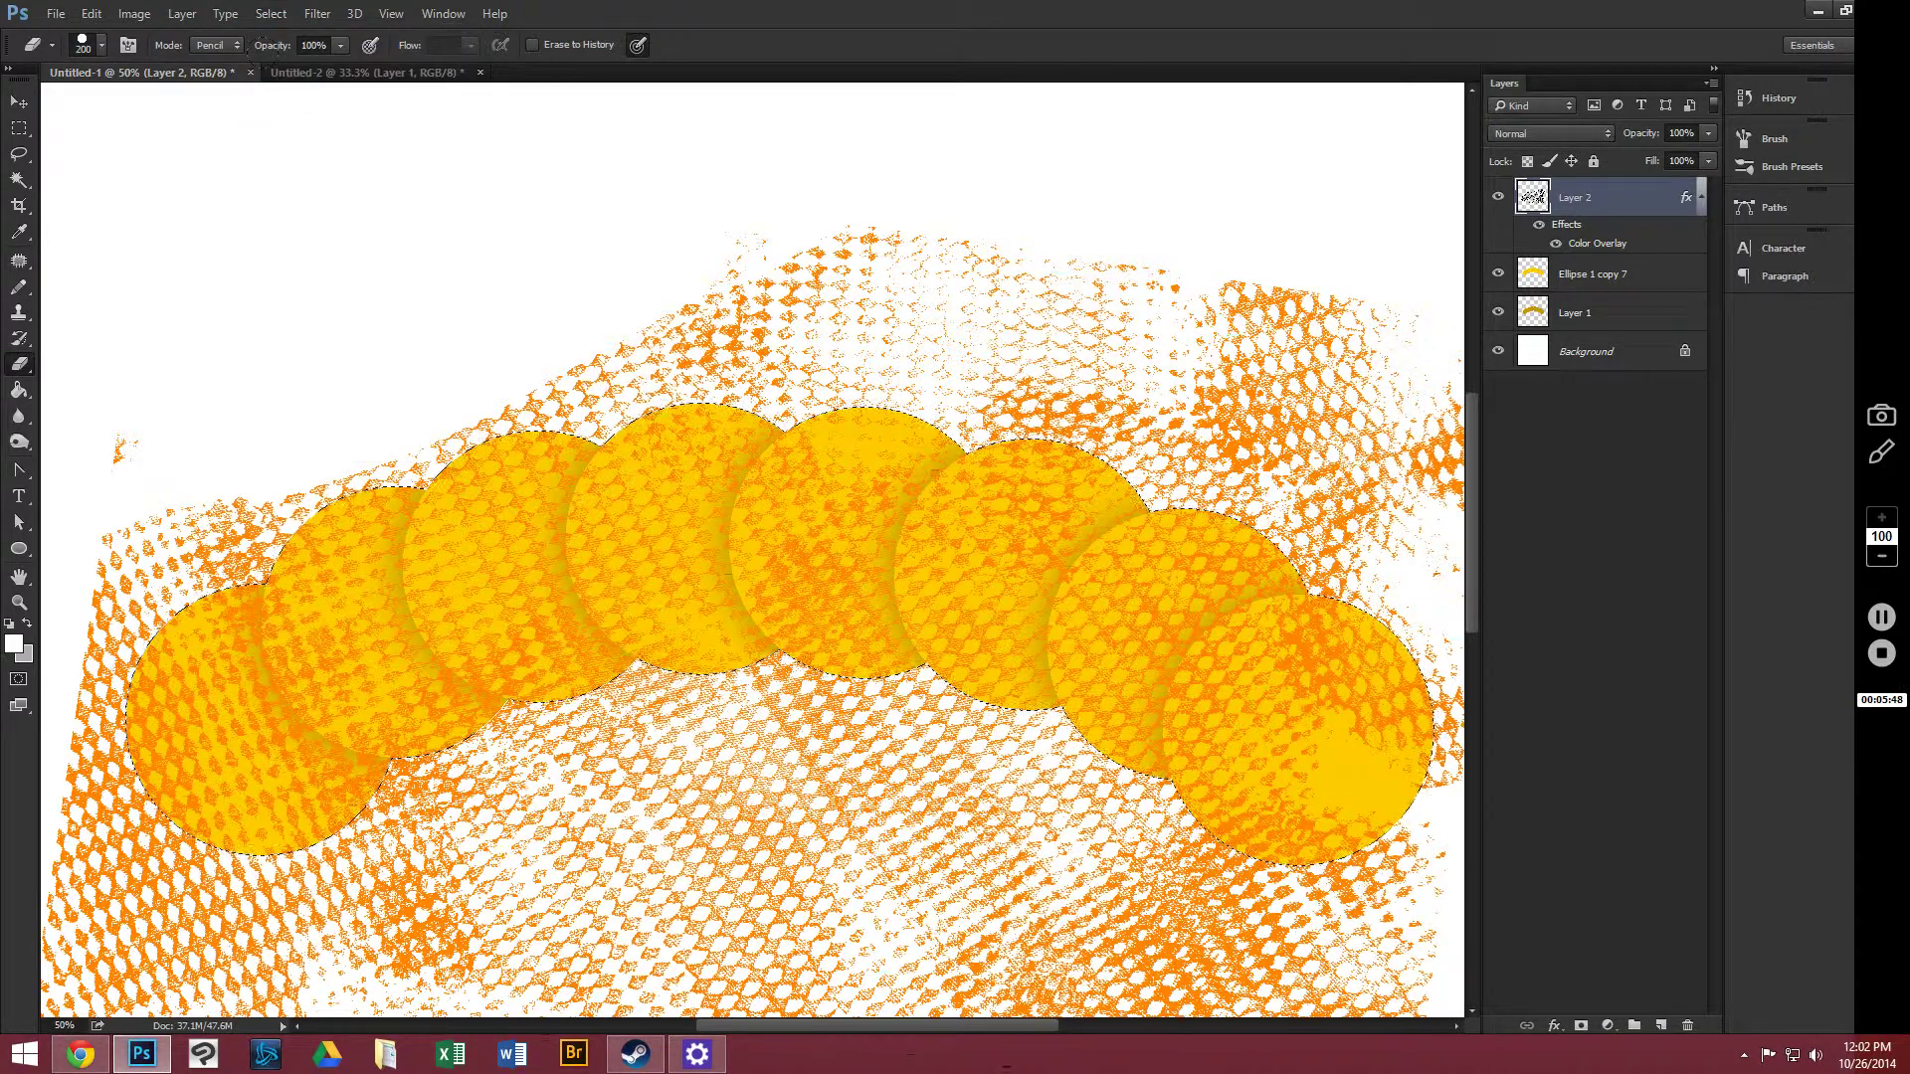
{"action": "key", "text": "ctrl+shift+i"}
{"action": "key", "text": "Delete"}
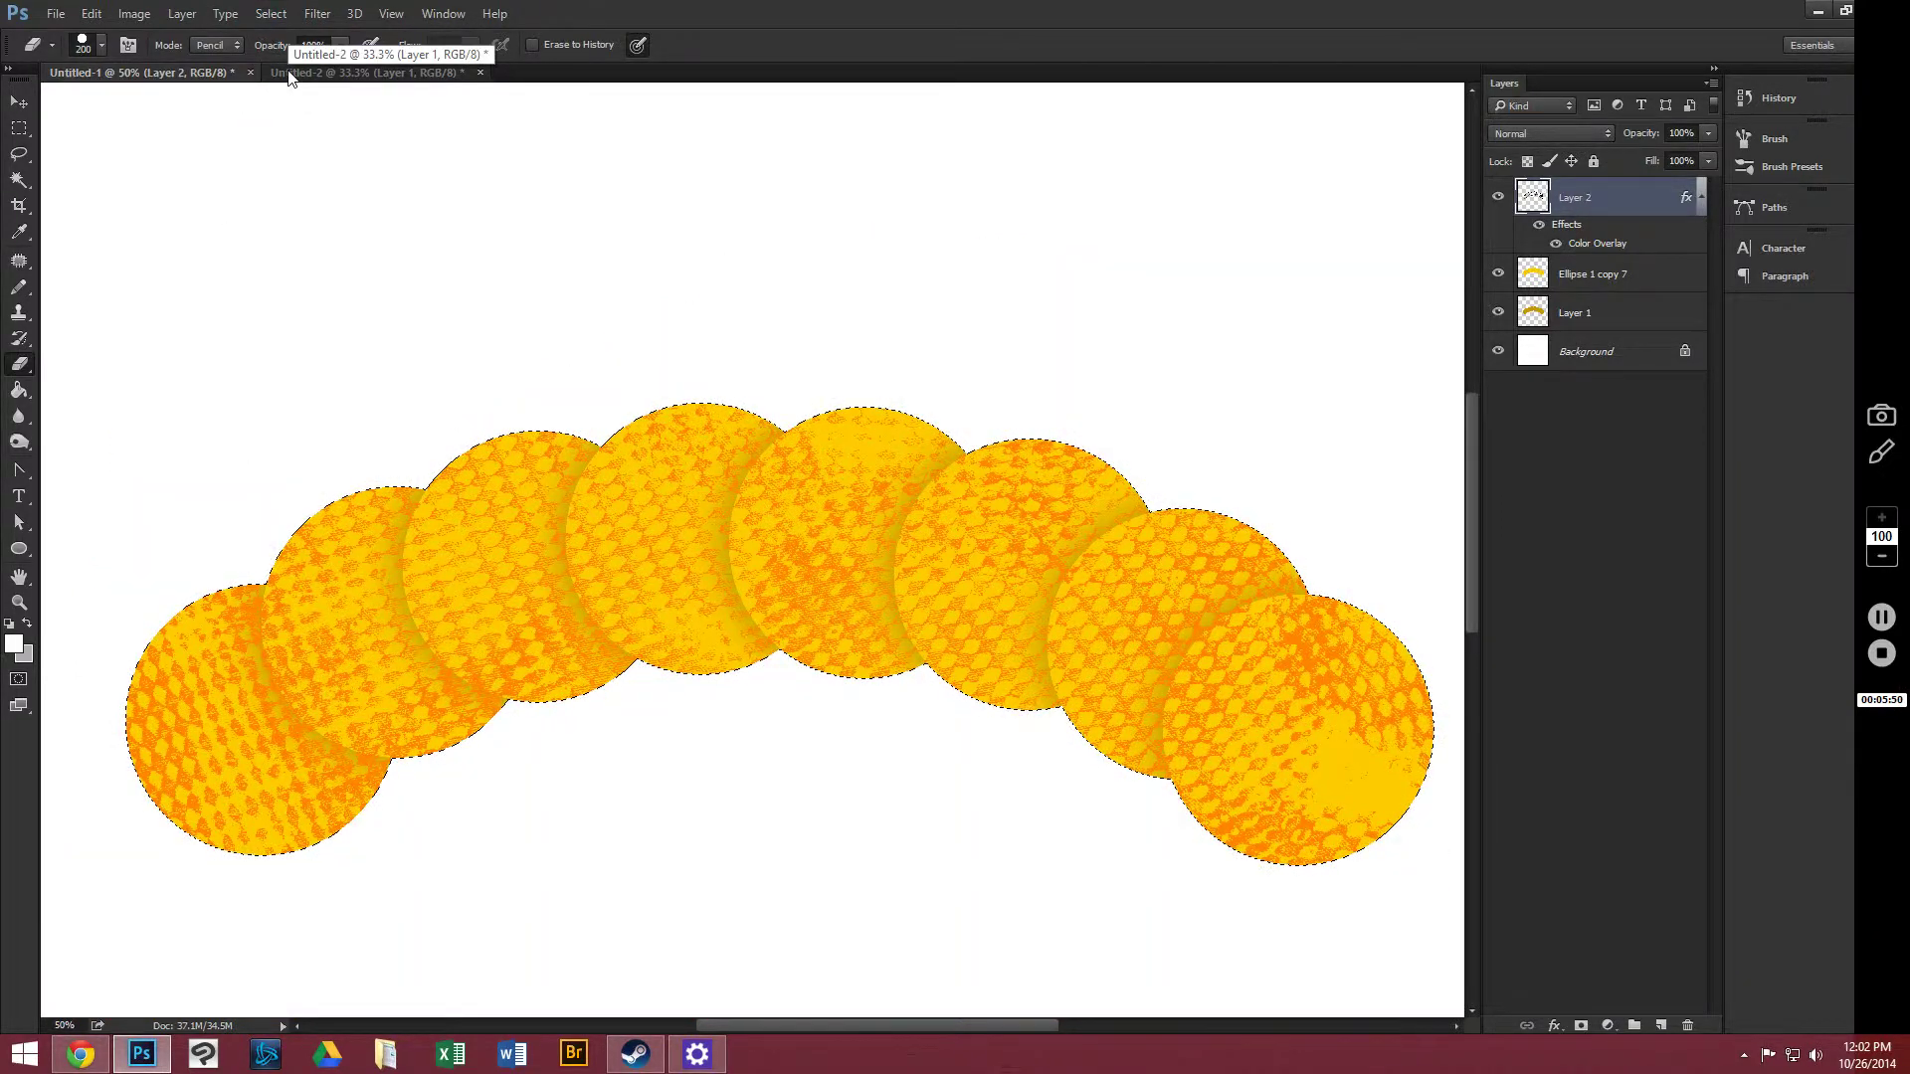
{"action": "key", "text": "ctrl+z"}
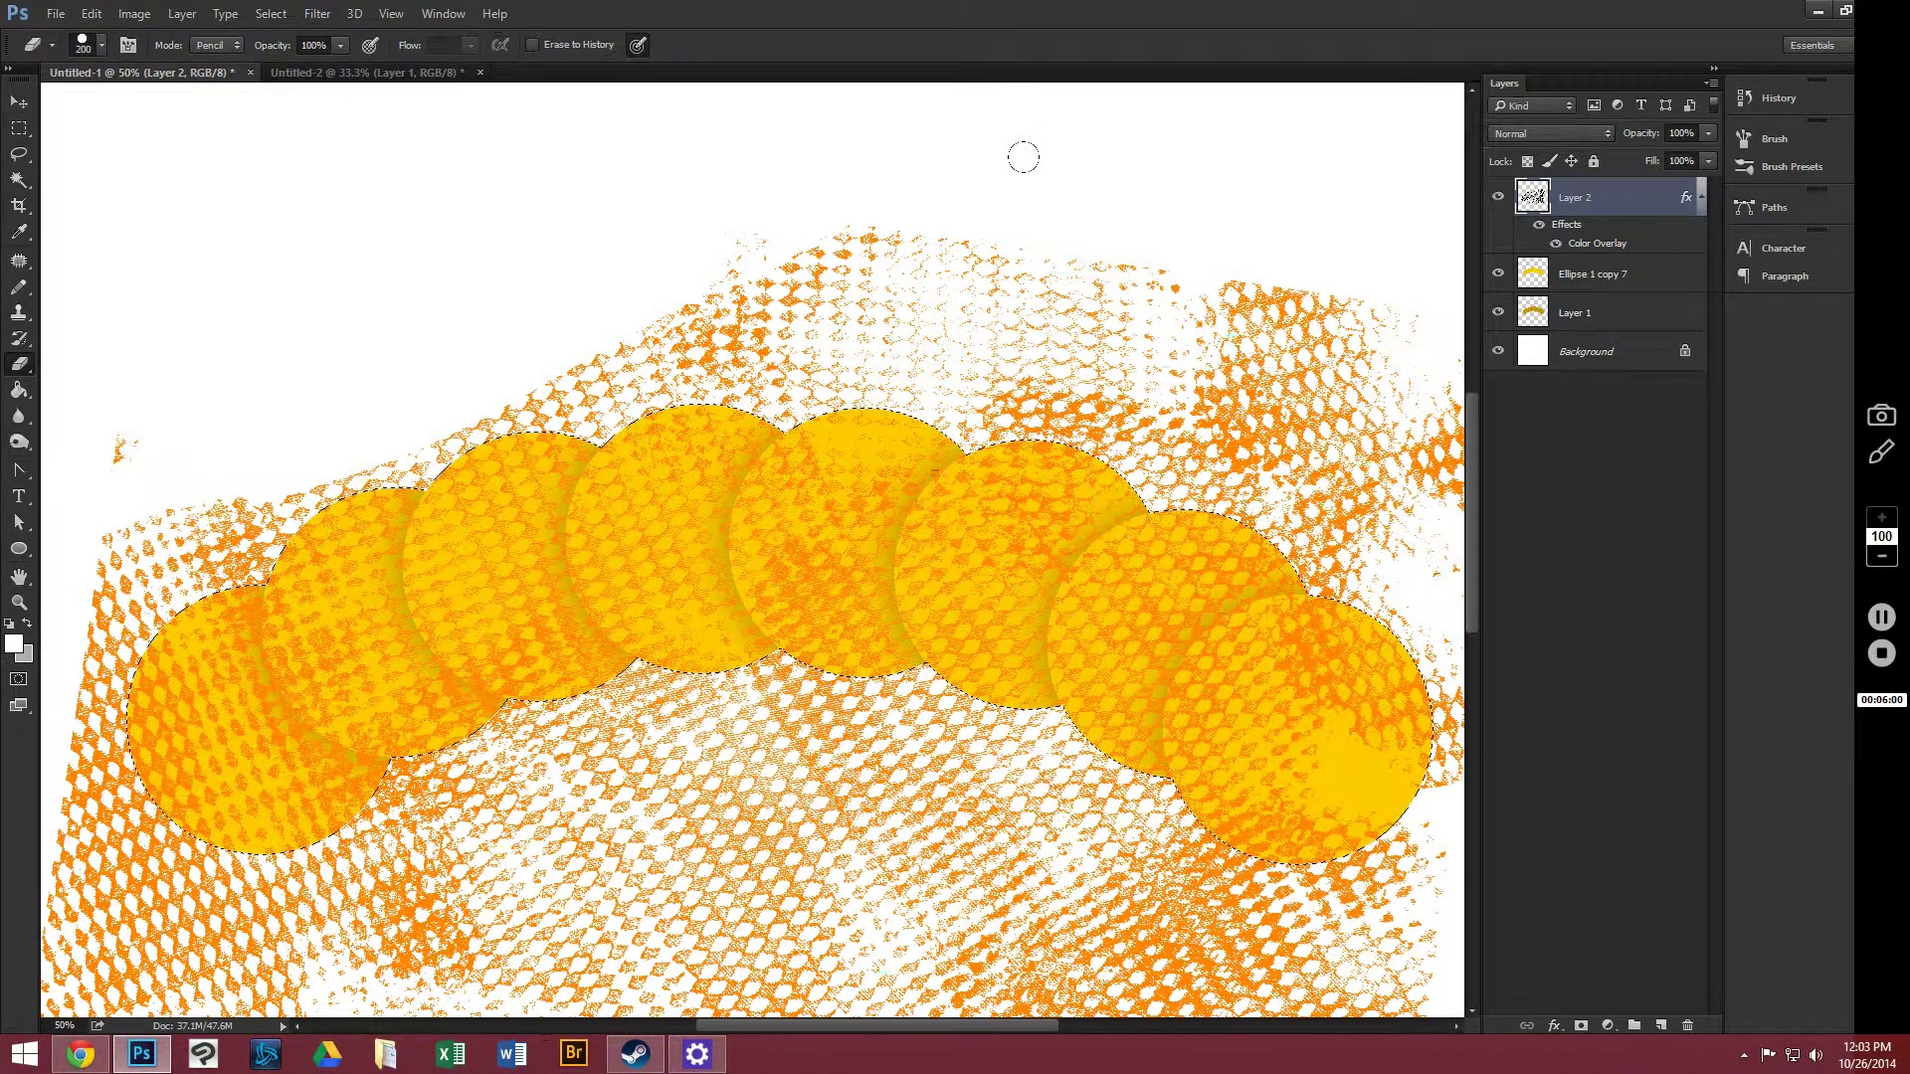
{"action": "key", "text": "Delete"}
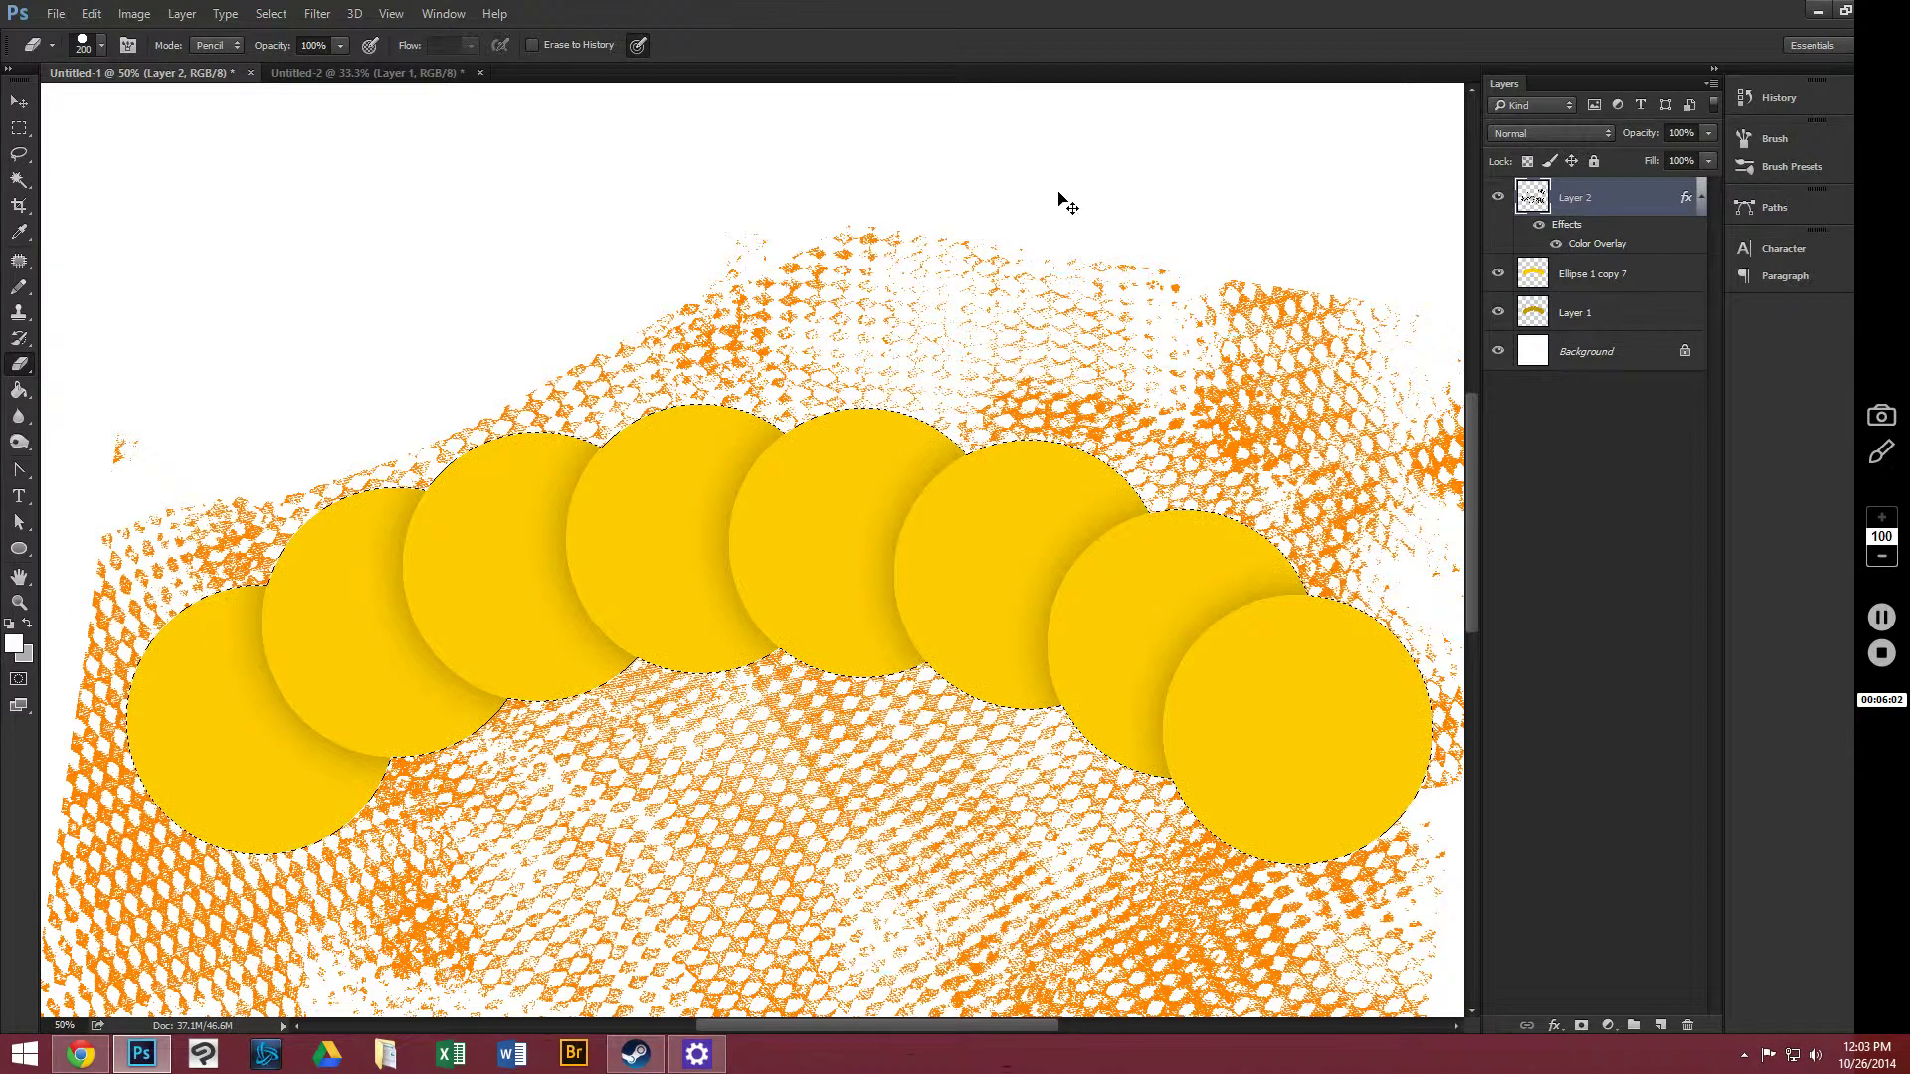
{"action": "key", "text": "ctrl+z"}
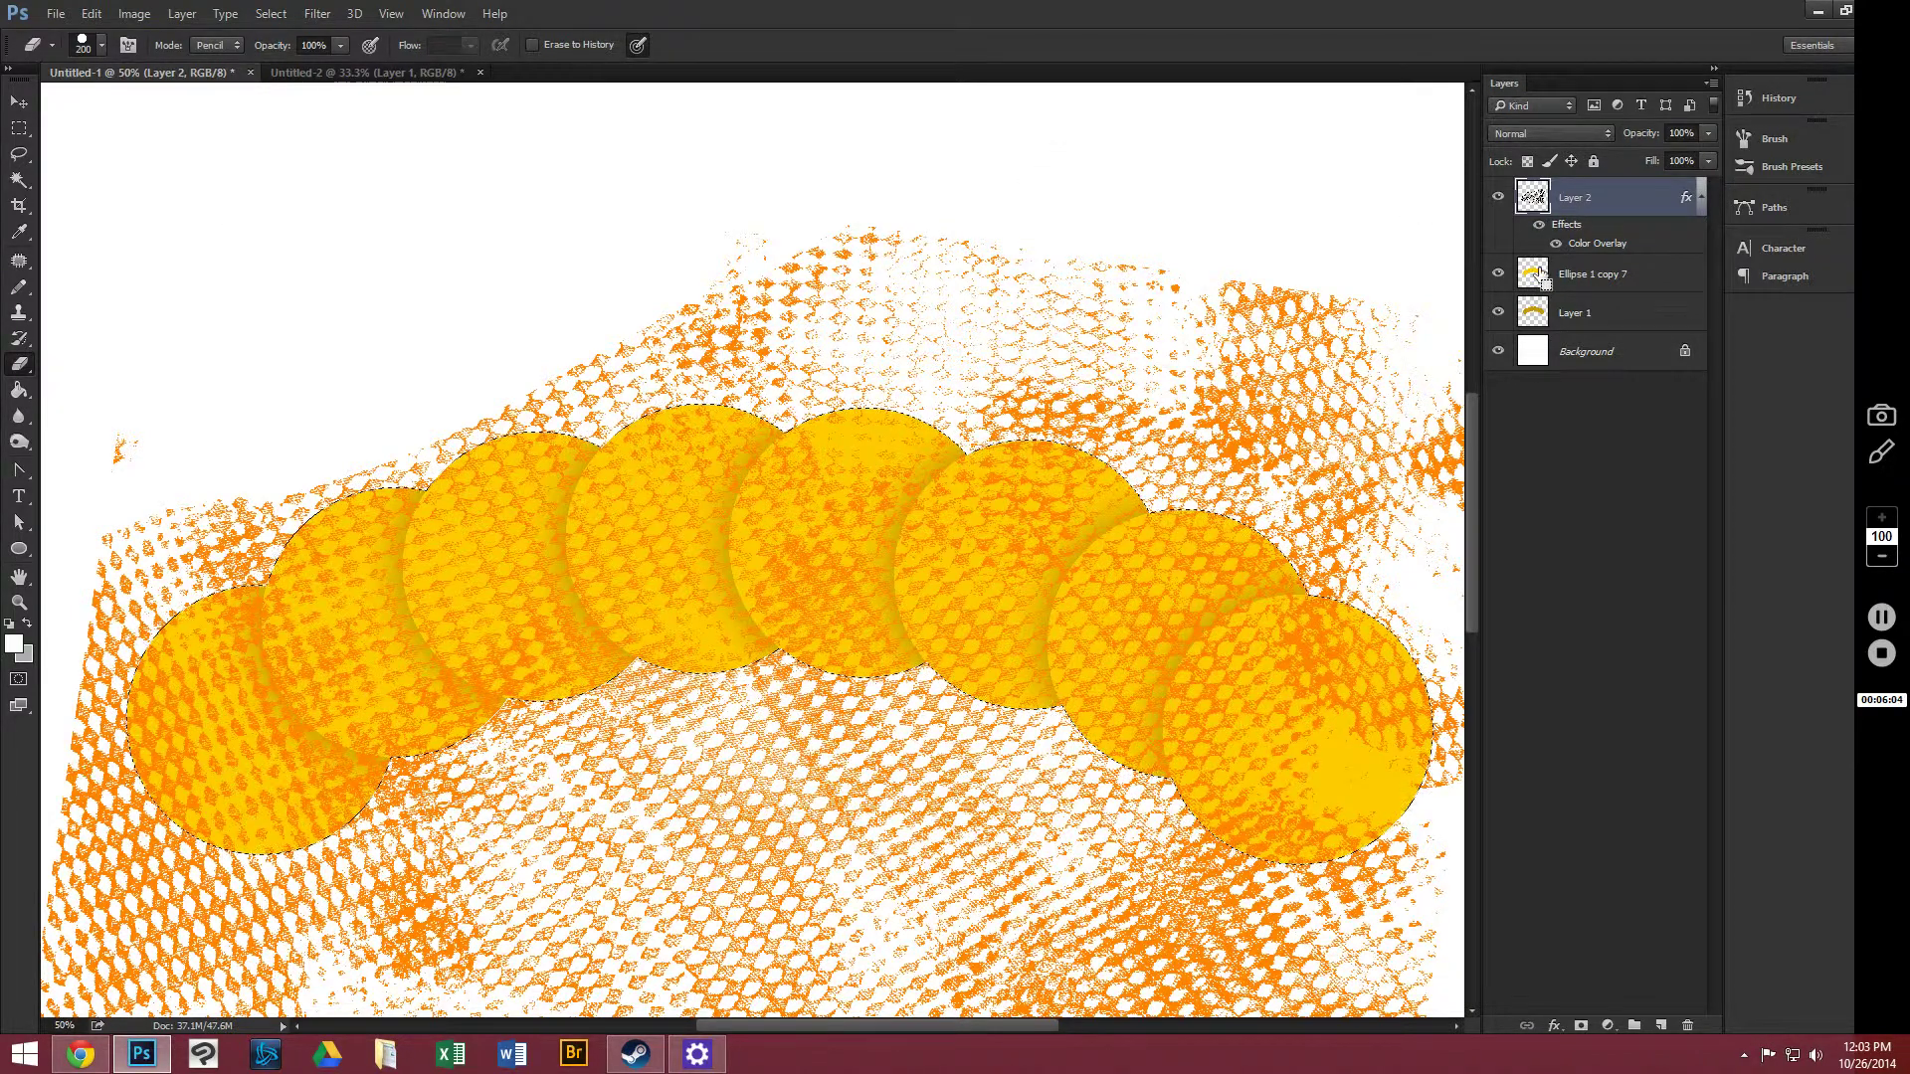
Step: Invert the selection, delete the texture outside the circles, and deselect
{"action": "left_click", "coordinate": [274, 14]}
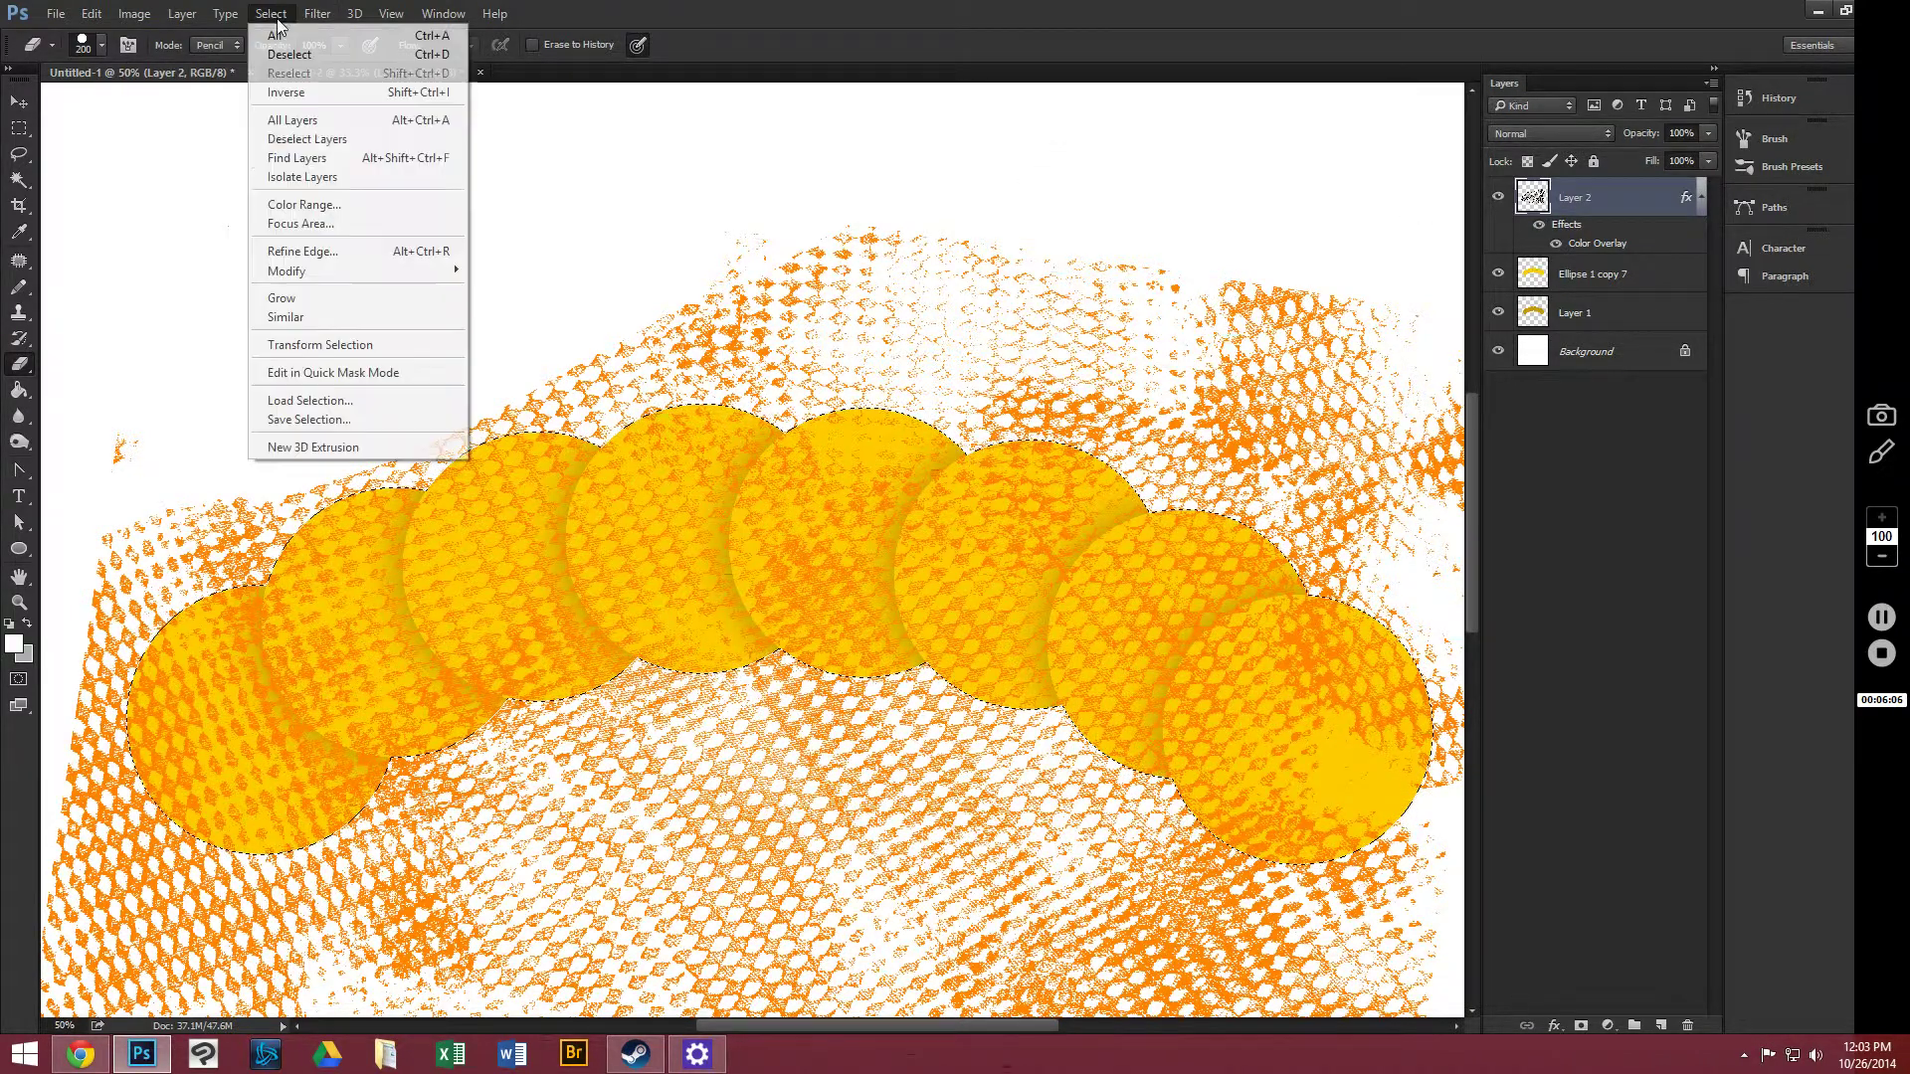
{"action": "left_click", "coordinate": [289, 91]}
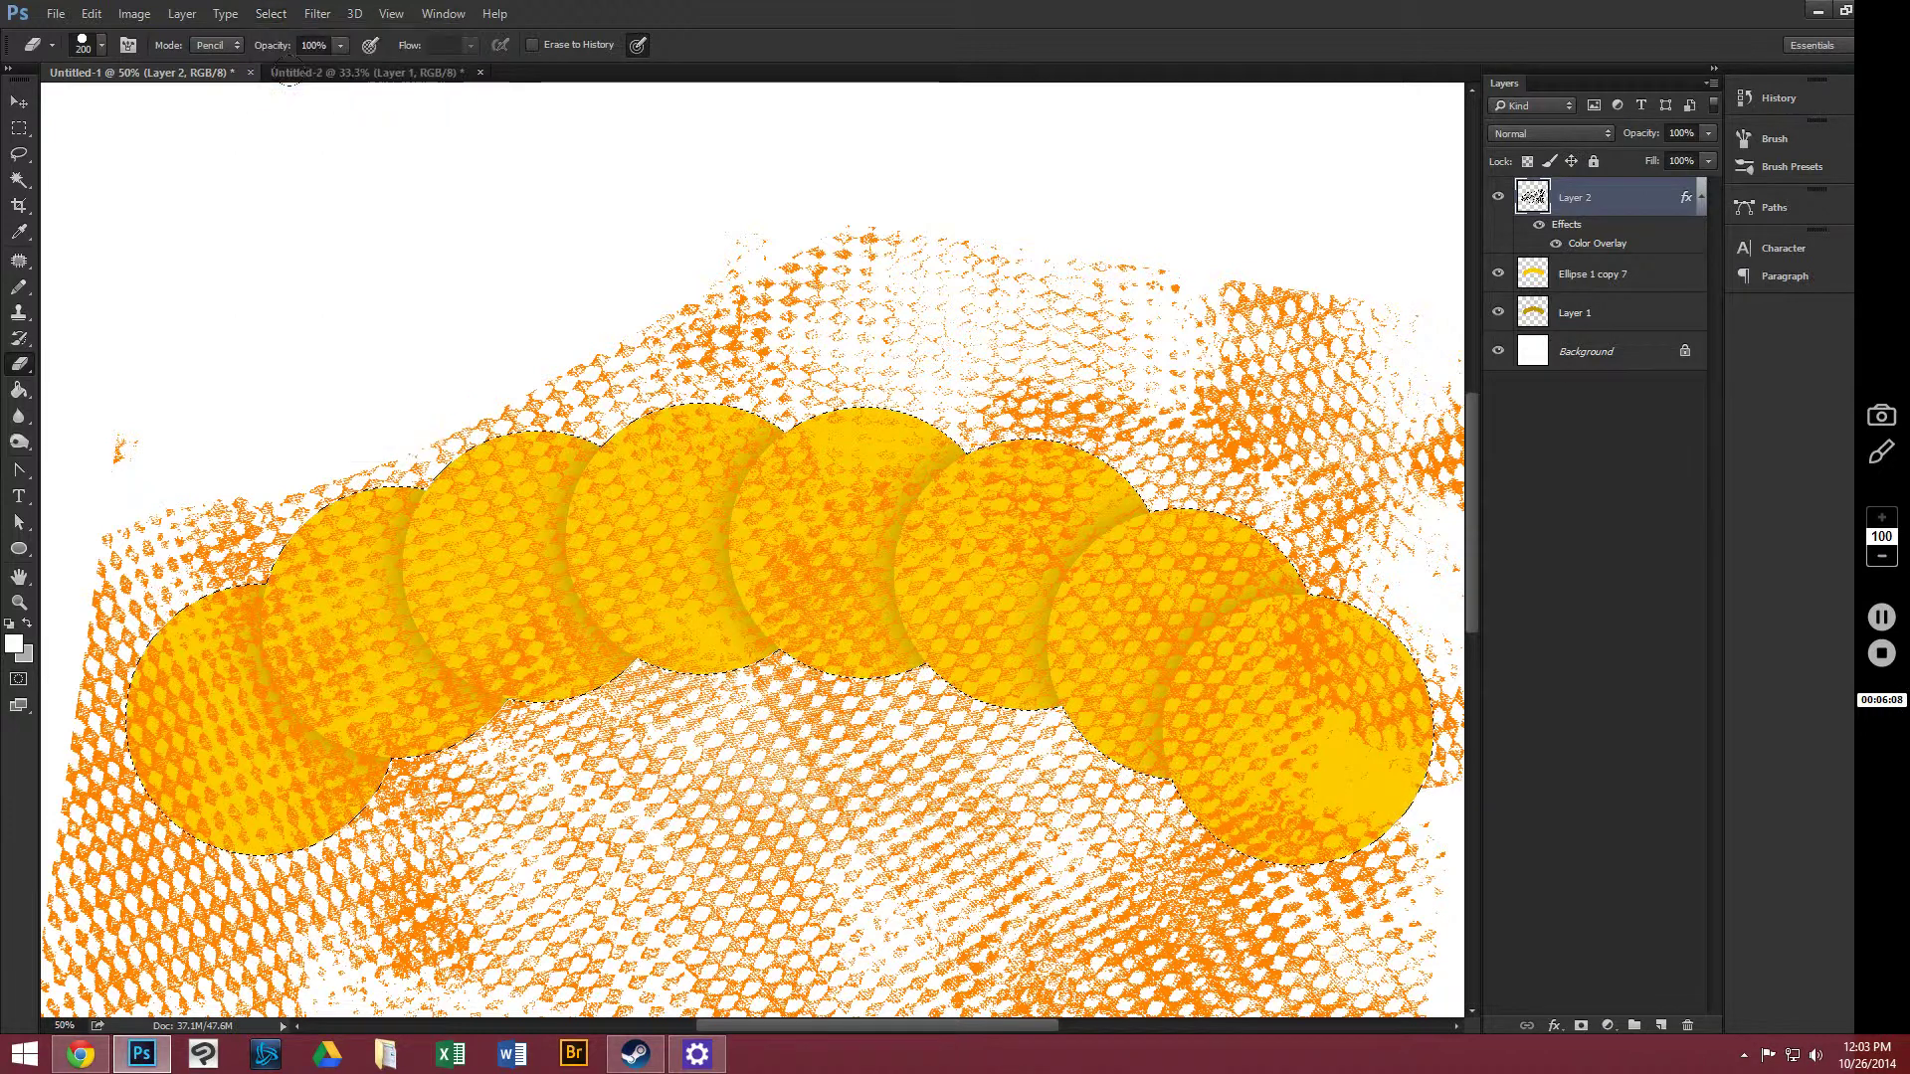
{"action": "key", "text": "Delete"}
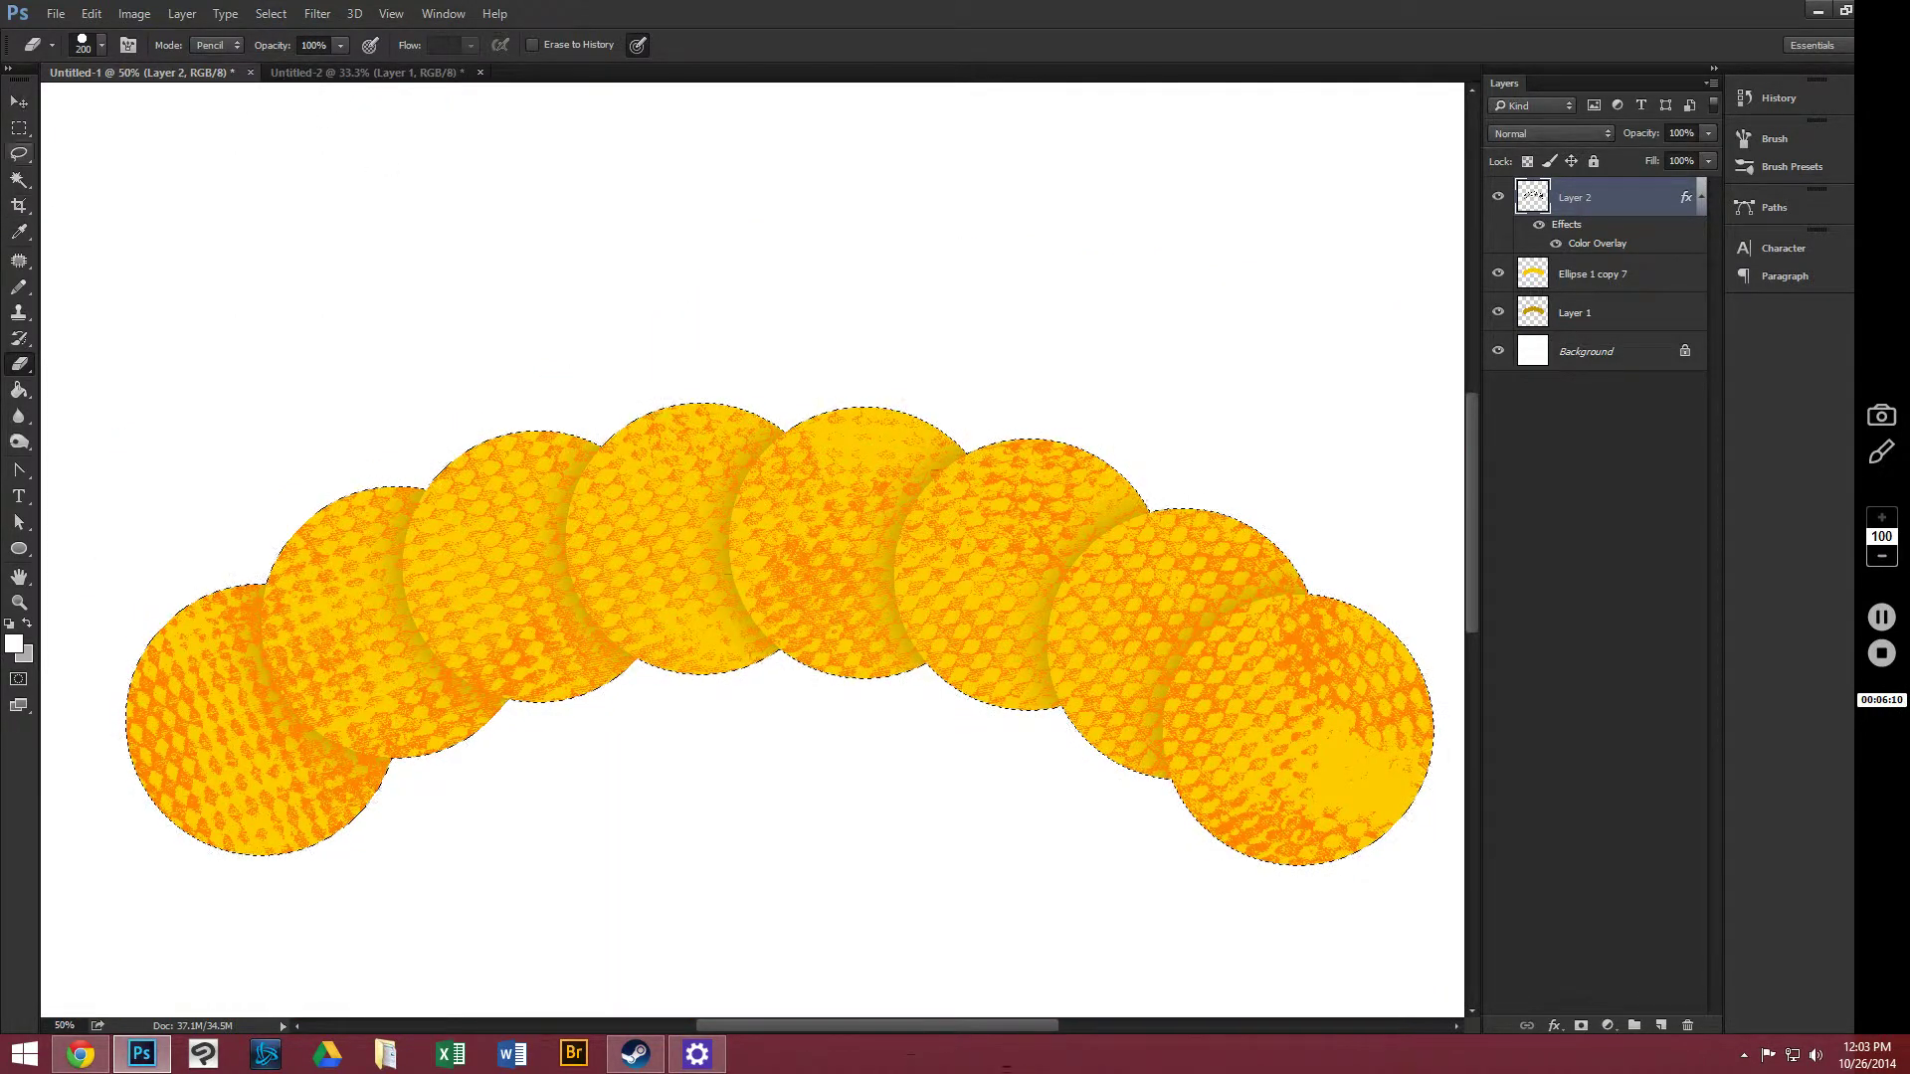
{"action": "key", "text": "m"}
{"action": "key", "text": "ctrl+d"}
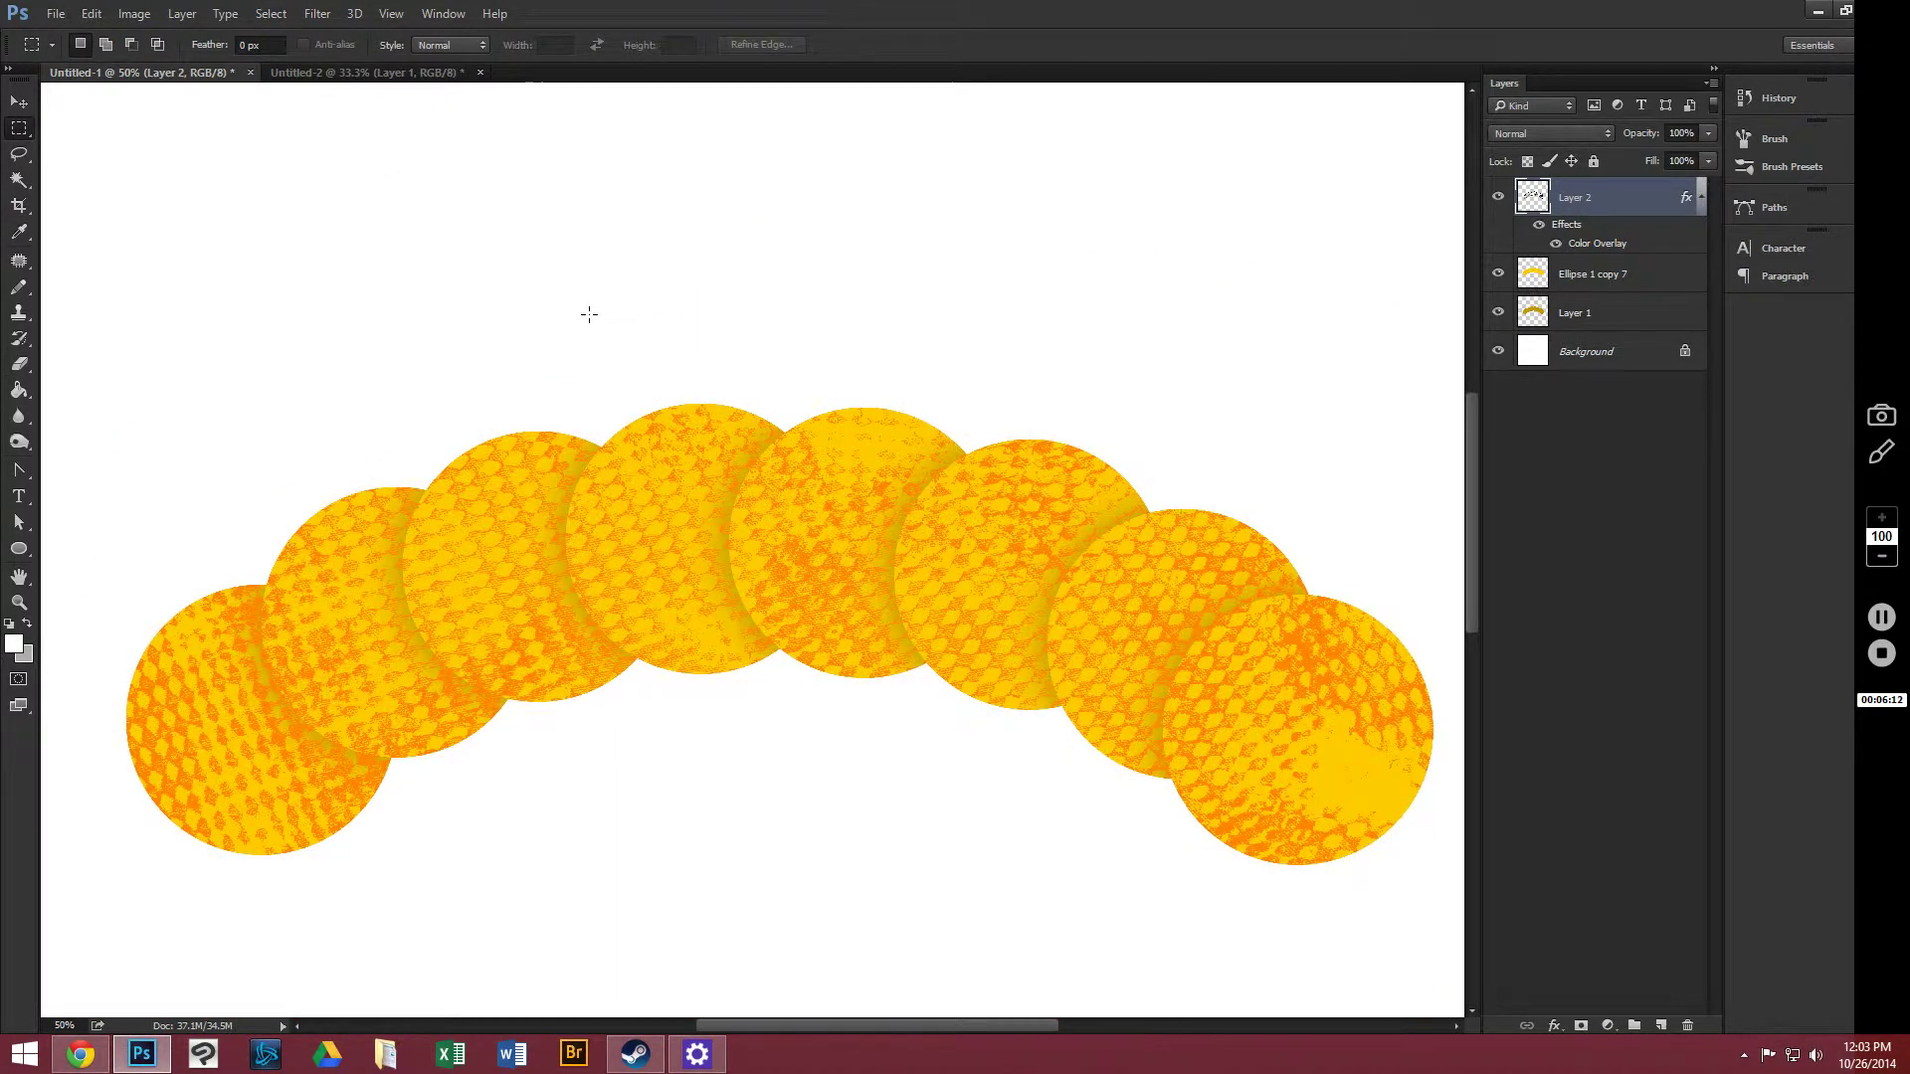
{"action": "key", "text": "ctrl+minus"}
{"action": "key", "text": "ctrl+minus"}
{"action": "key", "text": "ctrl+minus"}
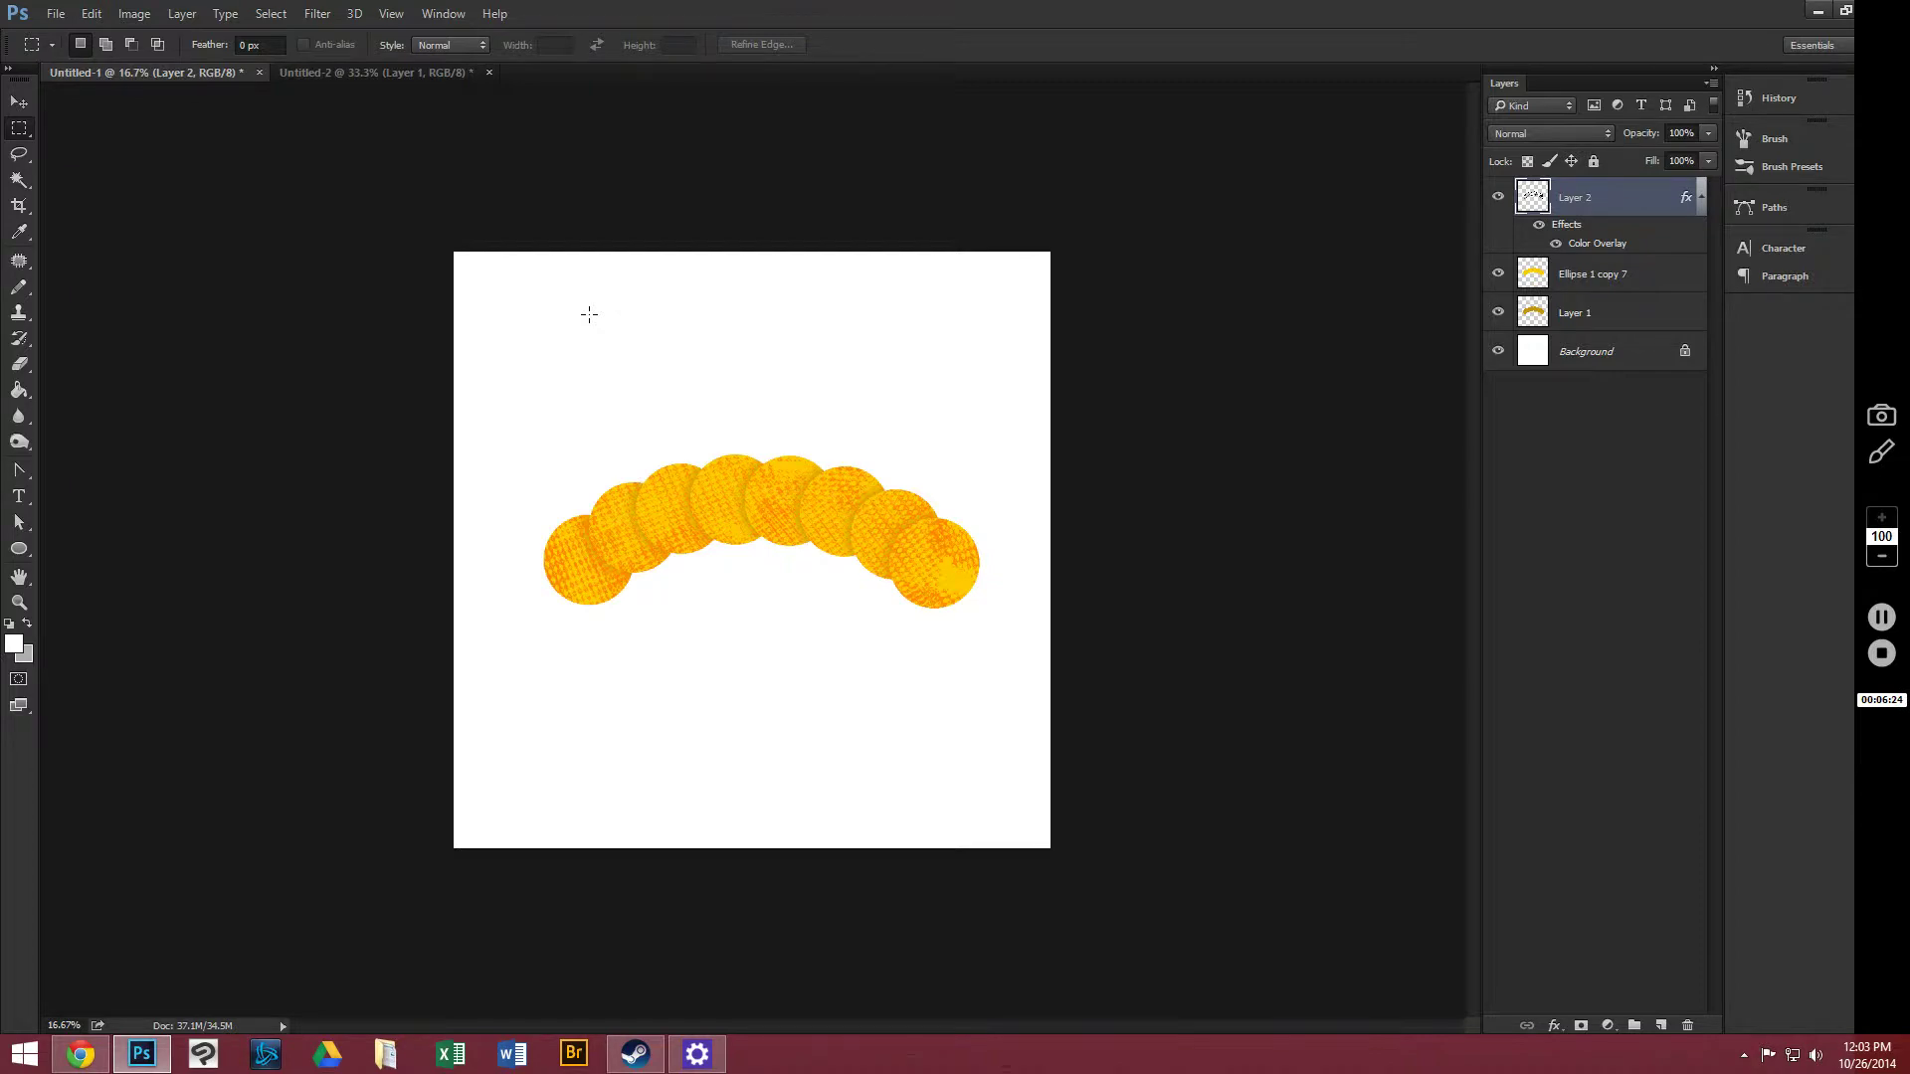
{"action": "key", "text": "ctrl+plus"}
{"action": "key", "text": "ctrl+plus"}
{"action": "key", "text": "ctrl+plus"}
{"action": "key", "text": "ctrl+plus"}
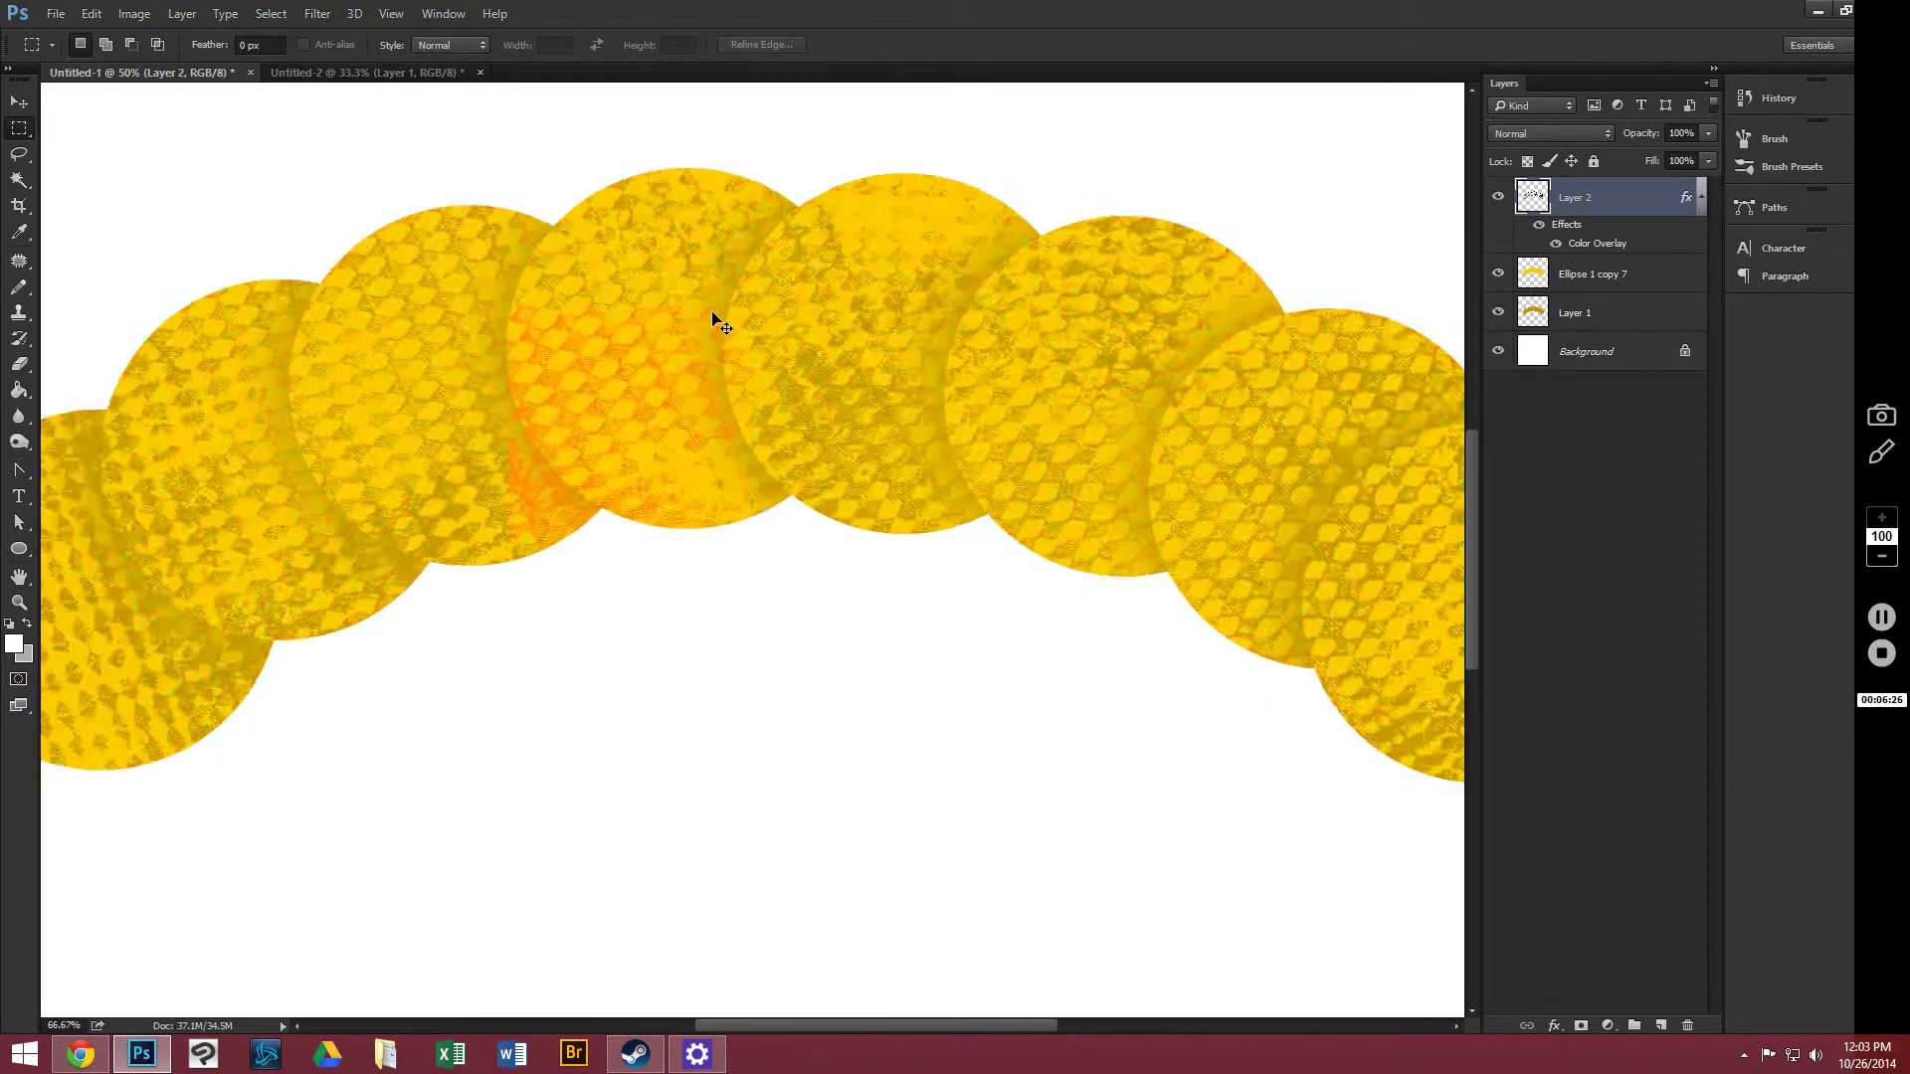
{"action": "key", "text": "ctrl+plus"}
{"action": "key", "text": "ctrl+plus"}
{"action": "key", "text": "ctrl+plus"}
{"action": "key", "text": "ctrl+plus"}
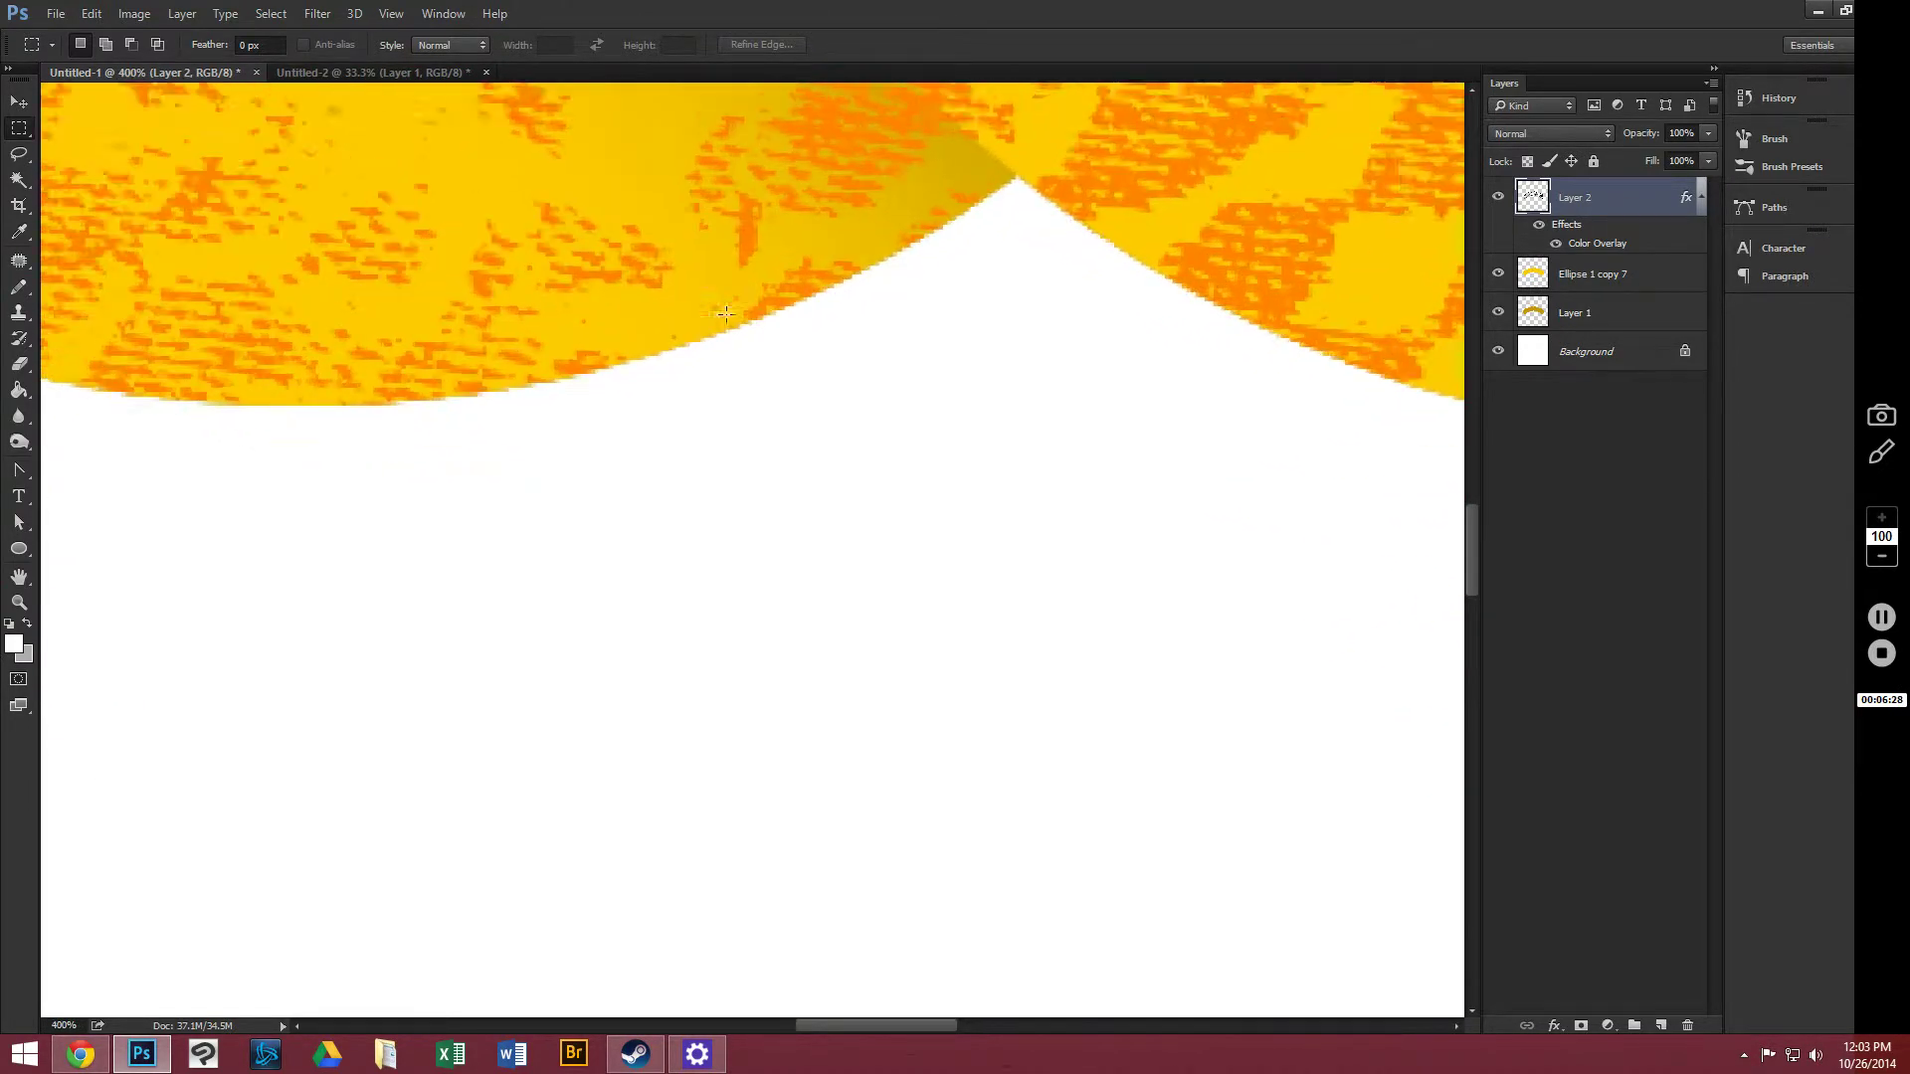
{"action": "key", "text": "ctrl+plus"}
{"action": "key", "text": "ctrl+plus"}
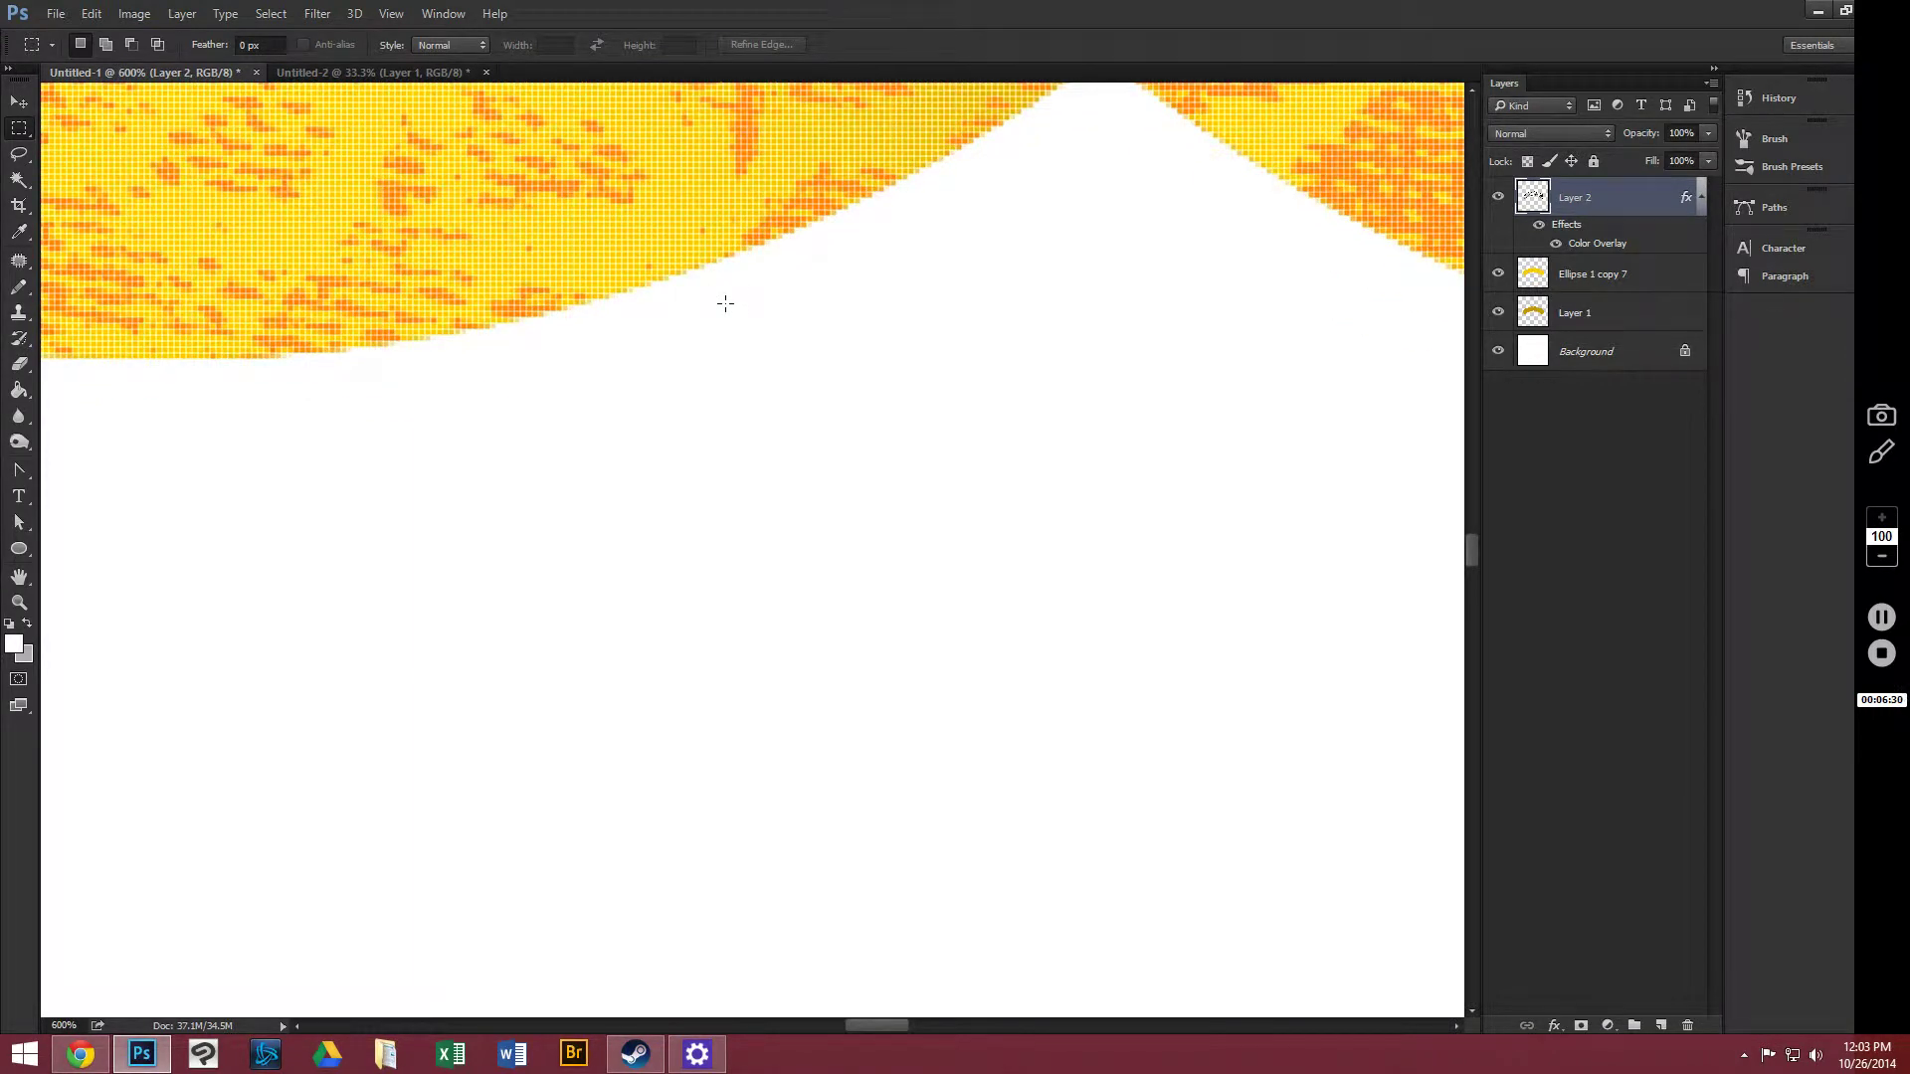
{"action": "left_click_drag", "start_coordinate": [700, 312], "coordinate": [708, 327]}
{"action": "left_click", "coordinate": [728, 343]}
{"action": "key", "text": "ctrl+minus"}
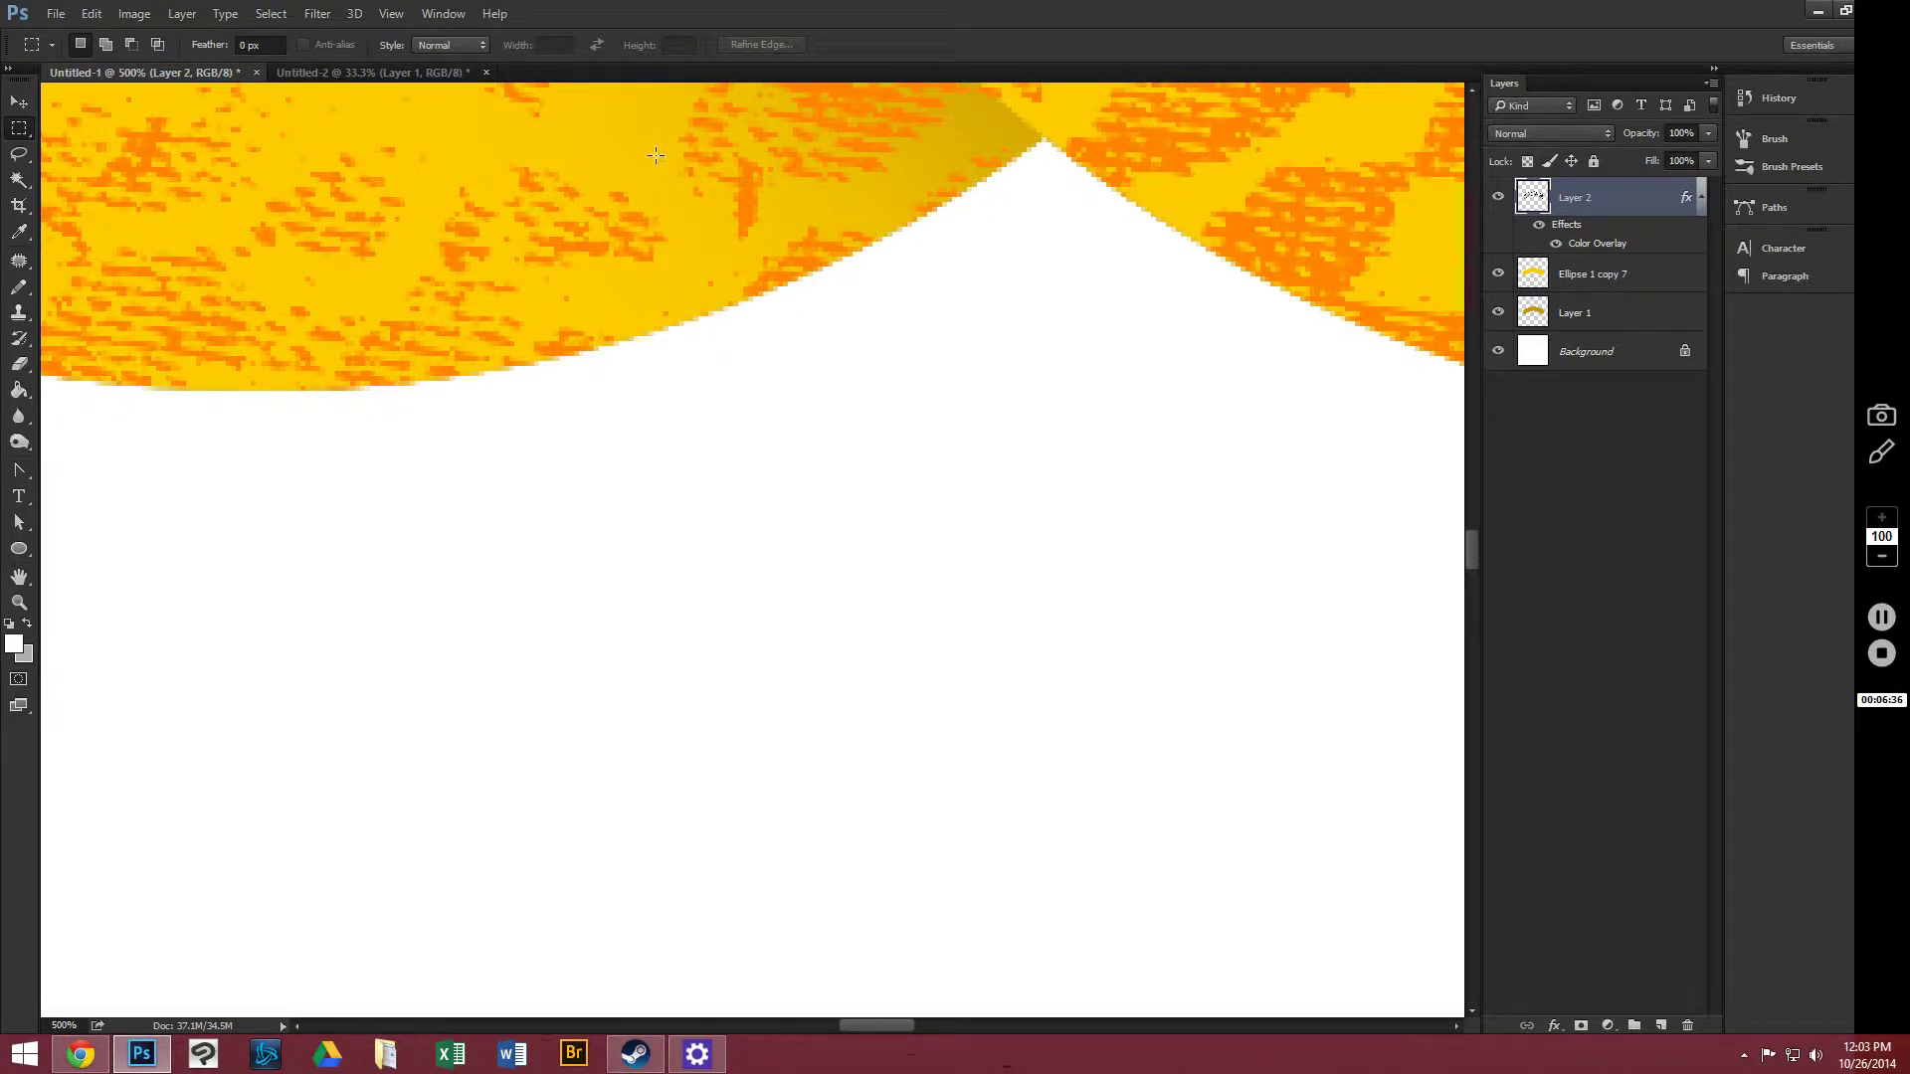
{"action": "key", "text": "v"}
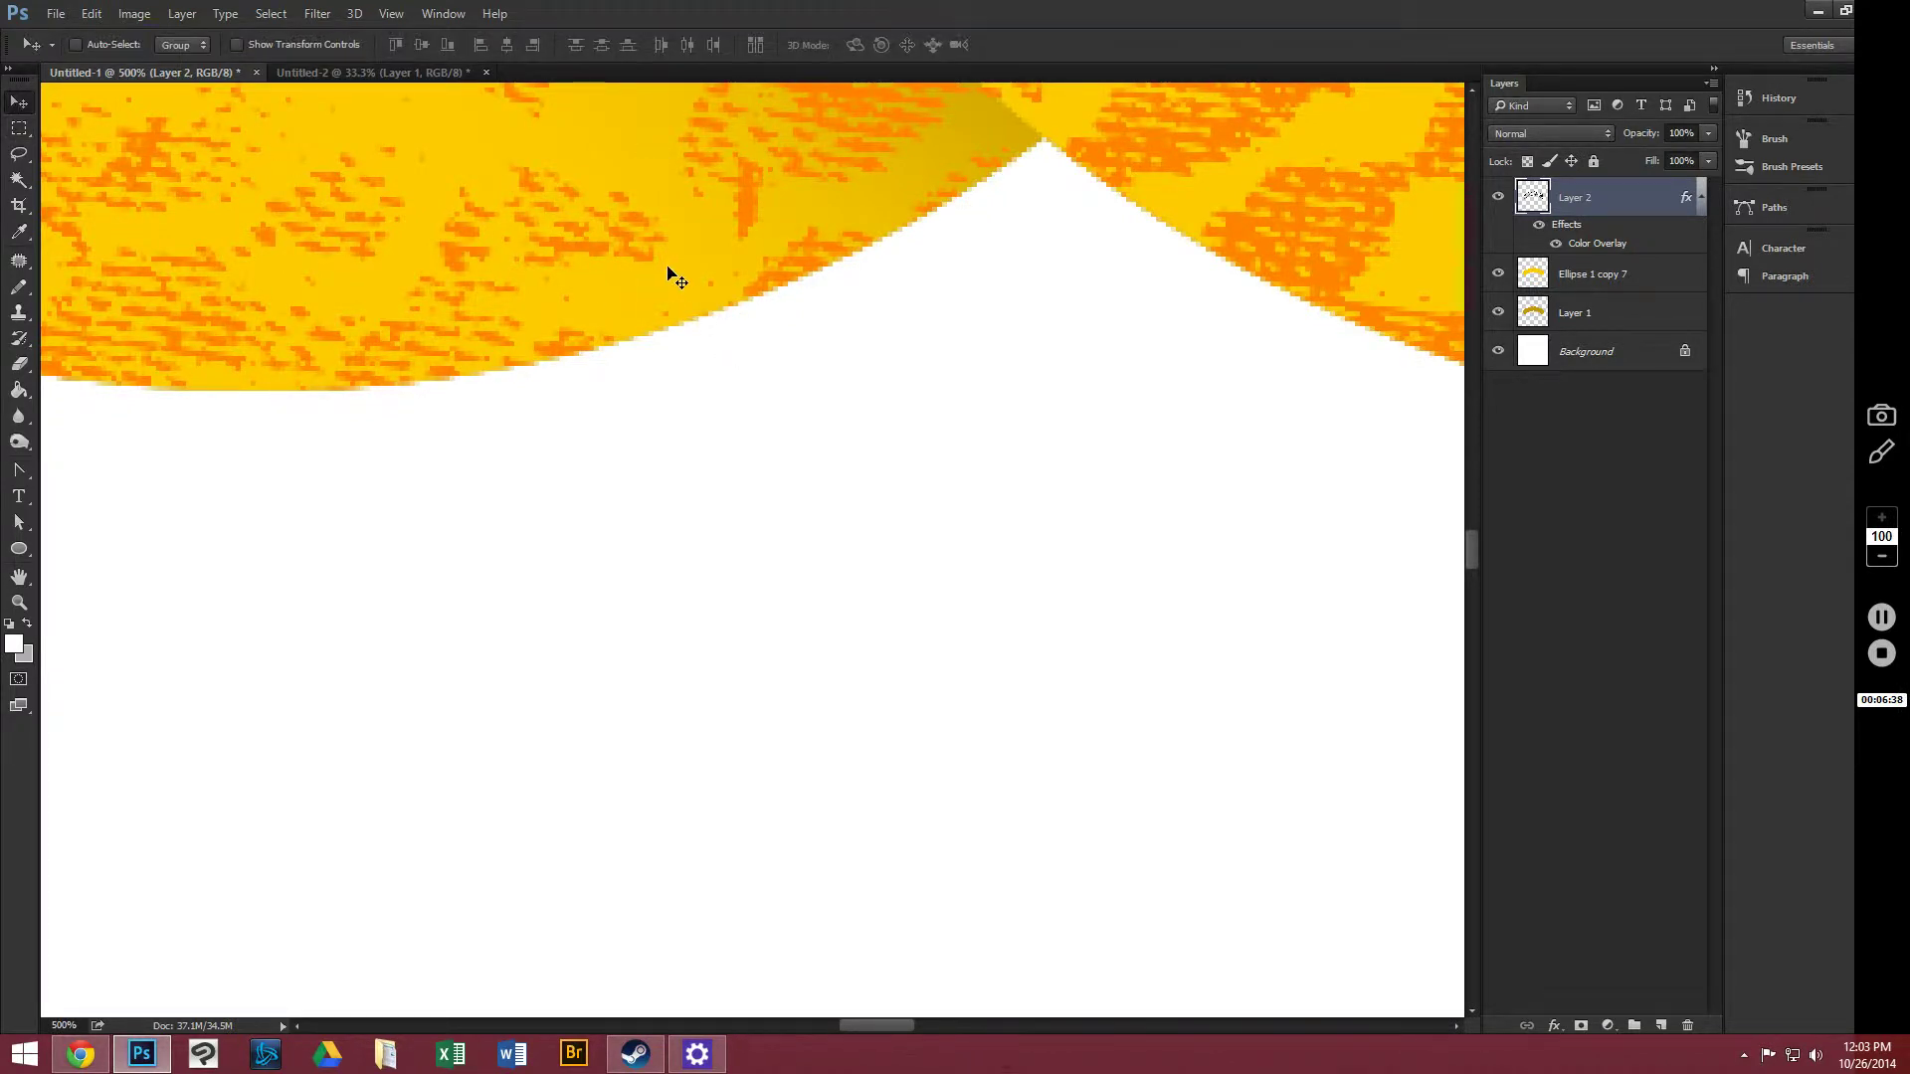
{"action": "left_click_drag", "start_coordinate": [669, 275], "coordinate": [721, 370]}
{"action": "key", "text": "shift+Up"}
{"action": "key", "text": "shift+Up"}
{"action": "left_click_drag", "start_coordinate": [707, 367], "coordinate": [875, 742]}
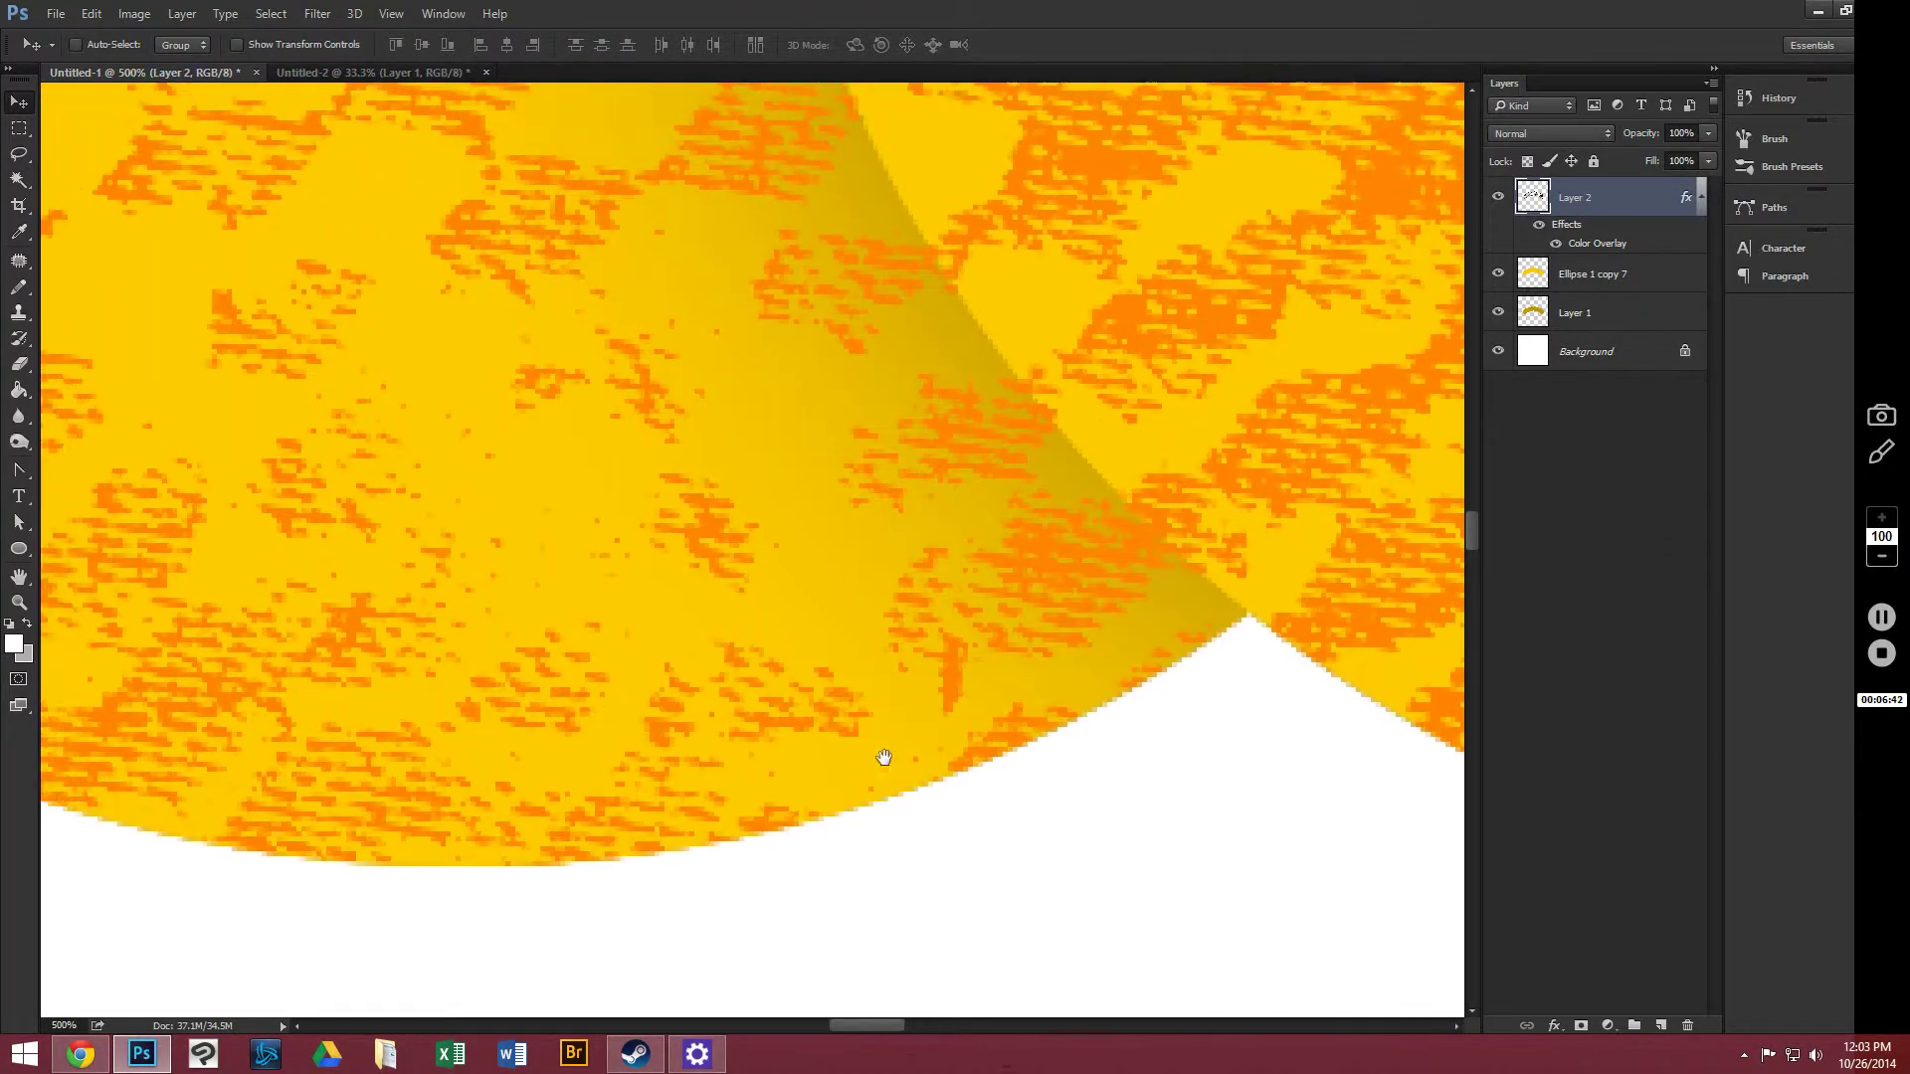